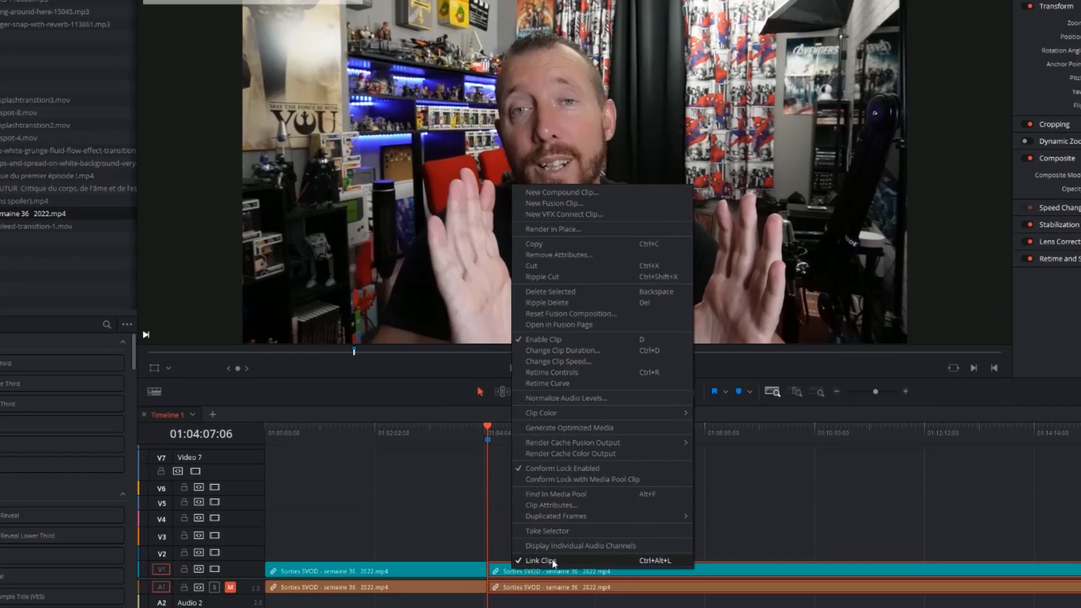
Step: Turn the clip segment starting at the 01:04:07:06 marker into a freeze frame through its clip speed settings
click(574, 362)
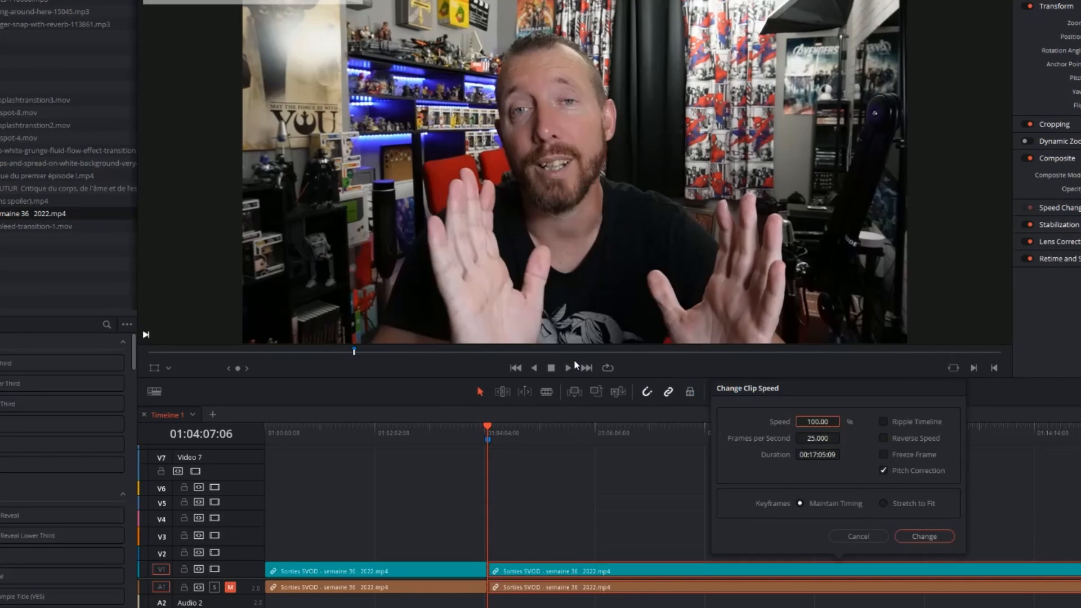
click(884, 454)
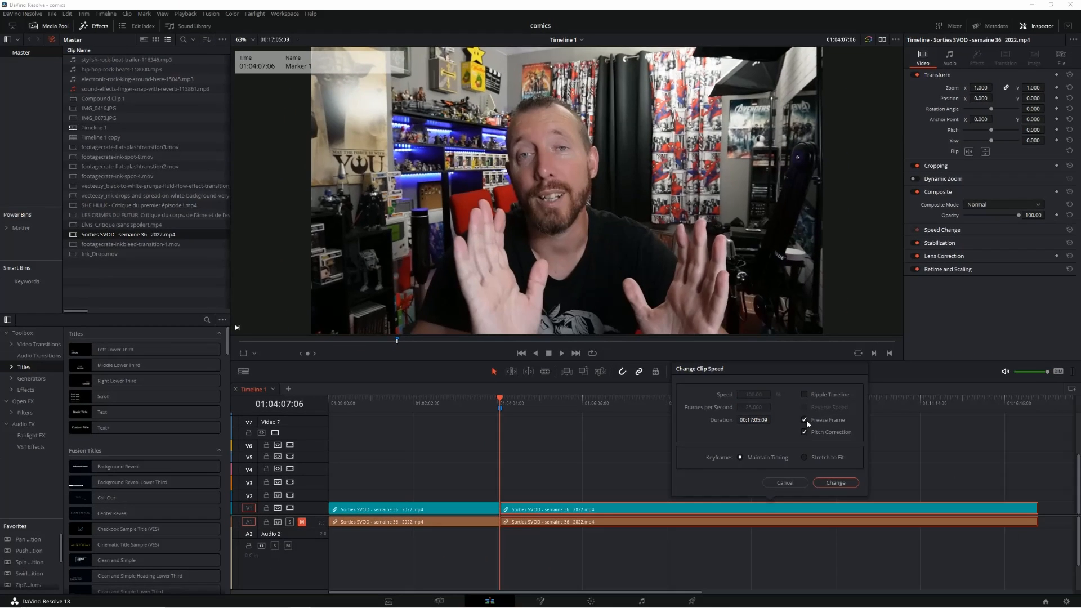
click(835, 483)
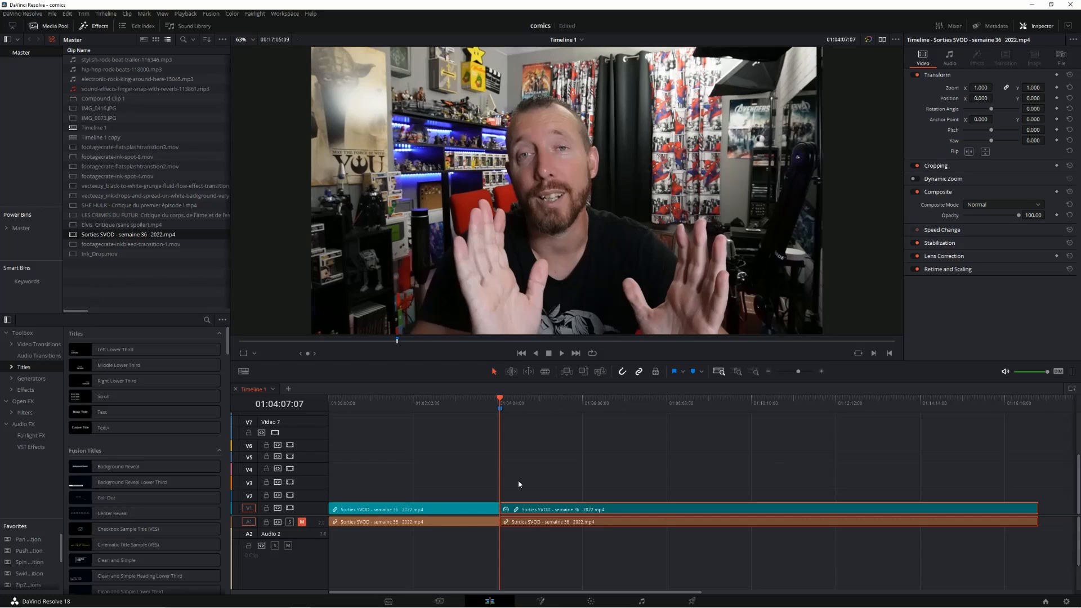
Step: Split the frozen clip at 01:04:07:07, one frame after the marker
click(823, 372)
click(823, 371)
click(823, 372)
click(823, 371)
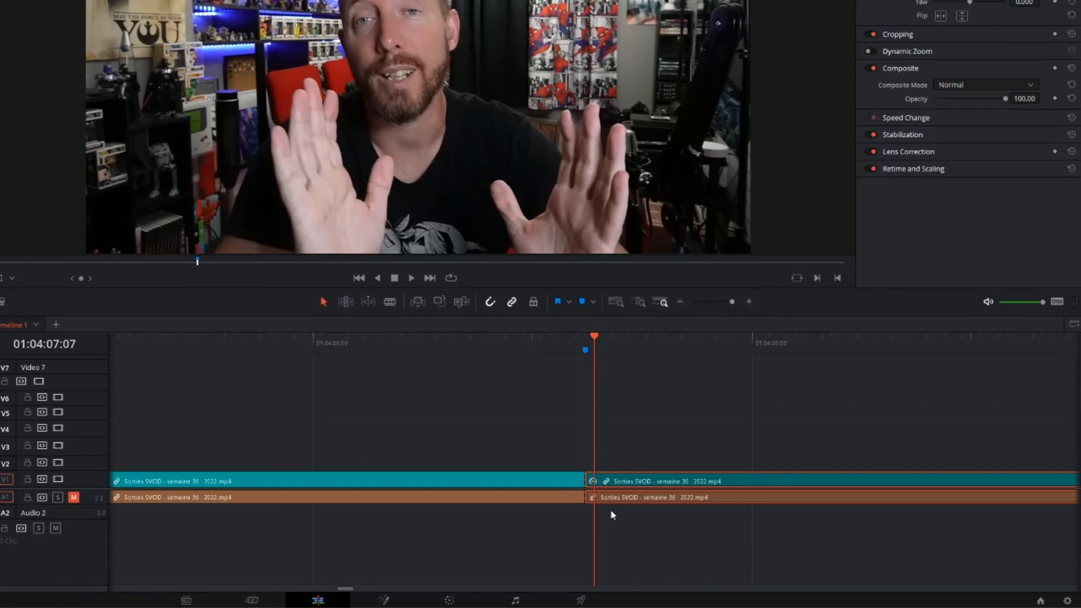
key(ctrl+b)
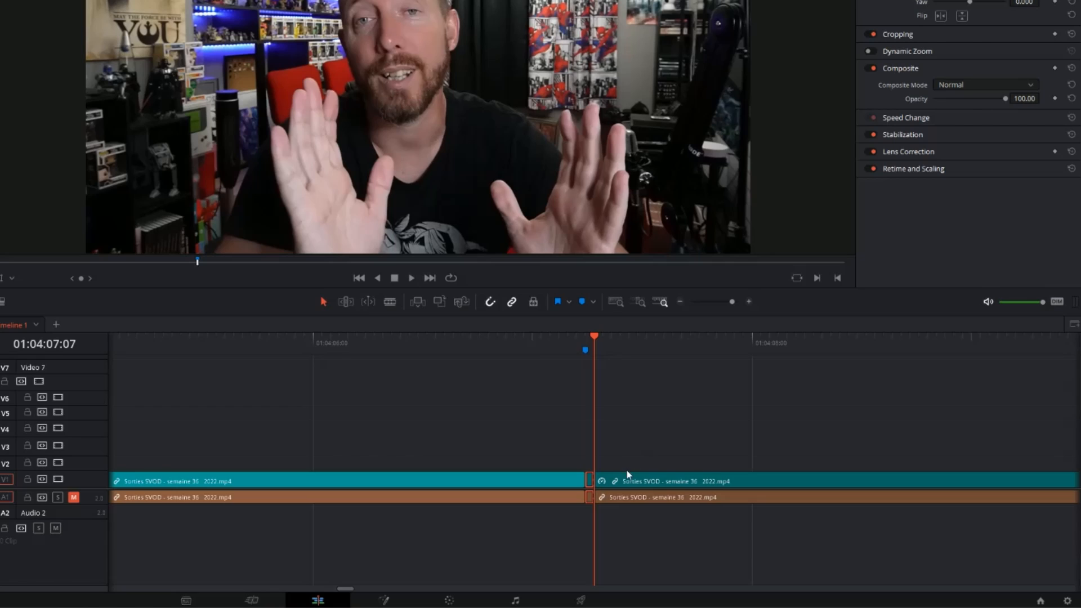
Step: Turn off Freeze Frame in the clip speed settings of the long segment after the new cut
right_click(627, 477)
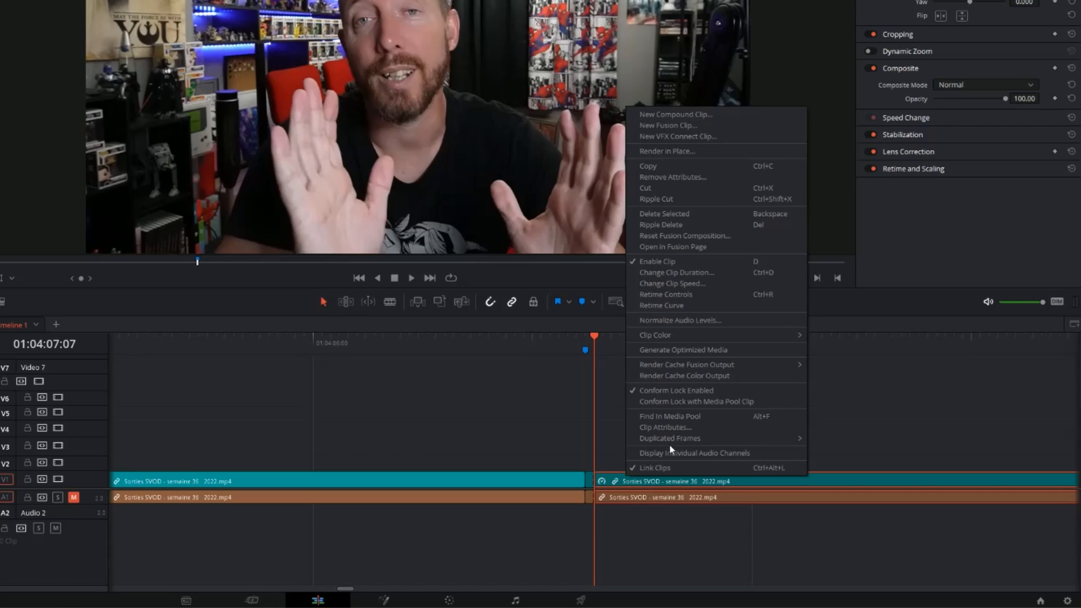
click(704, 281)
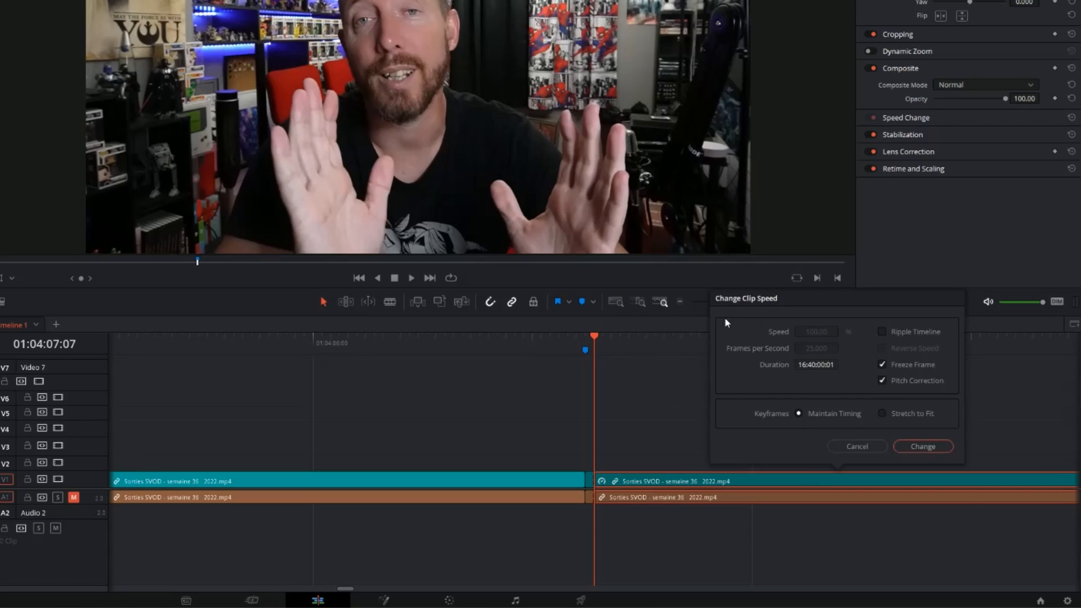
click(882, 365)
click(911, 445)
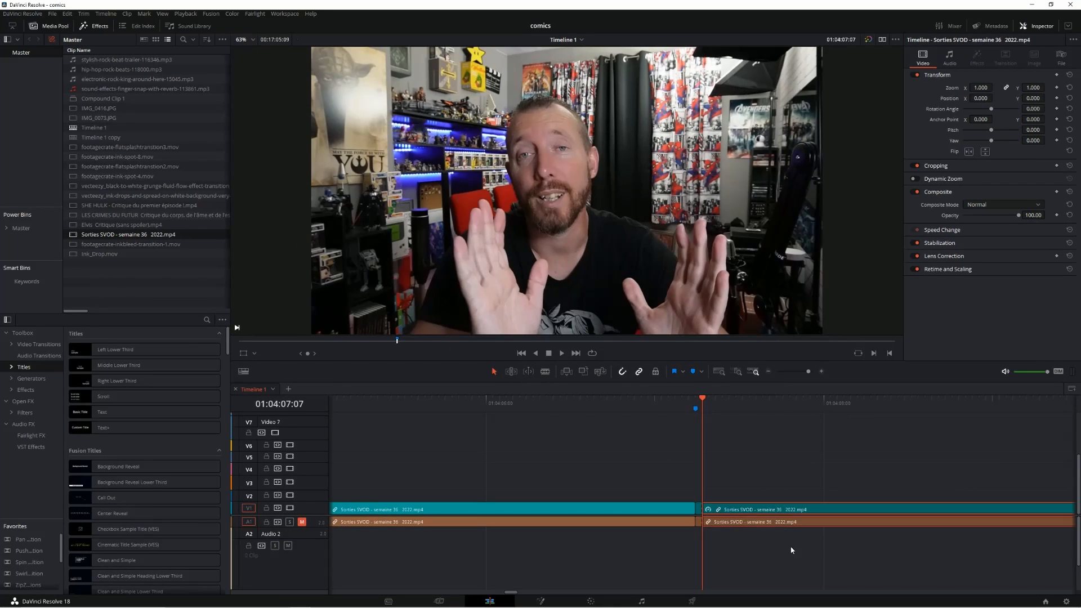
Step: Move the remaining clip later on the timeline and stretch the one-frame freeze into the gap
drag(778, 514, 960, 514)
drag(703, 399, 885, 403)
click(700, 510)
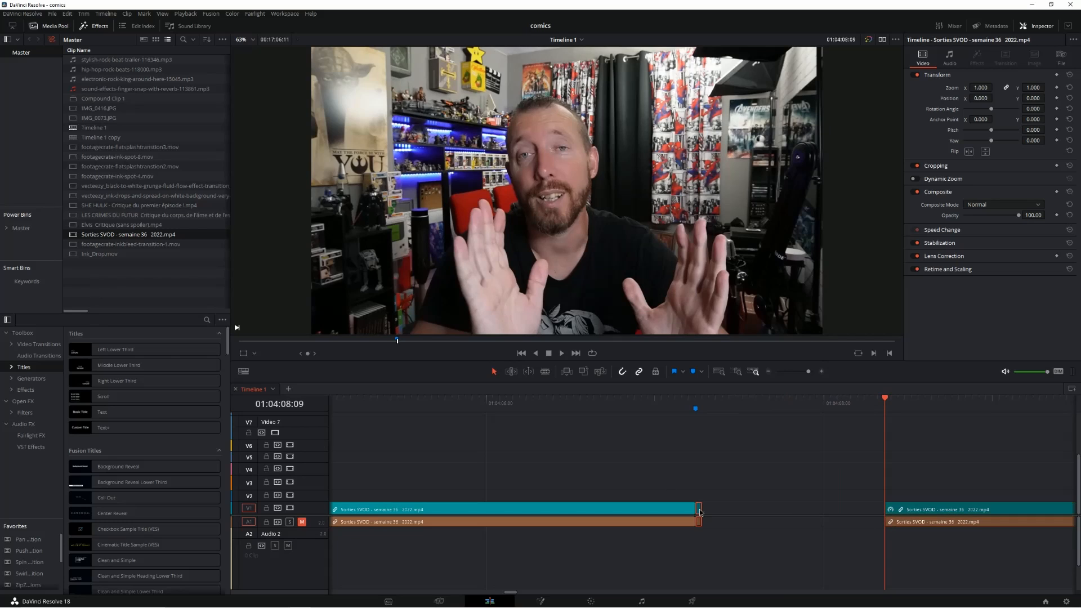
drag(704, 509, 851, 510)
Step: Extend the frozen clip to about two seconds and butt the remaining clip against its end
drag(918, 513, 993, 513)
drag(474, 509, 633, 506)
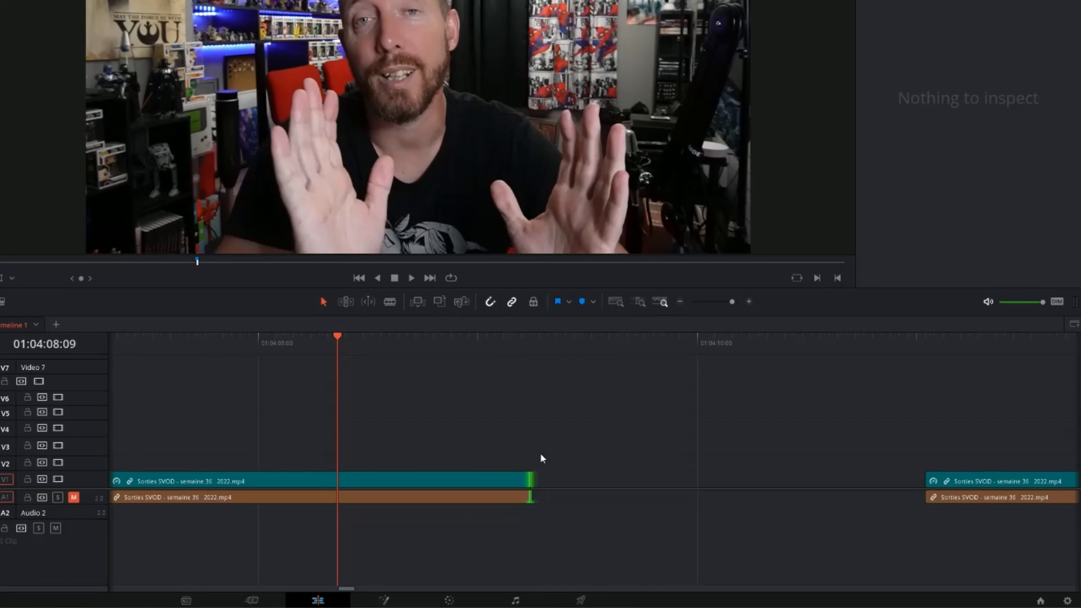
drag(964, 499, 569, 515)
drag(349, 589, 345, 590)
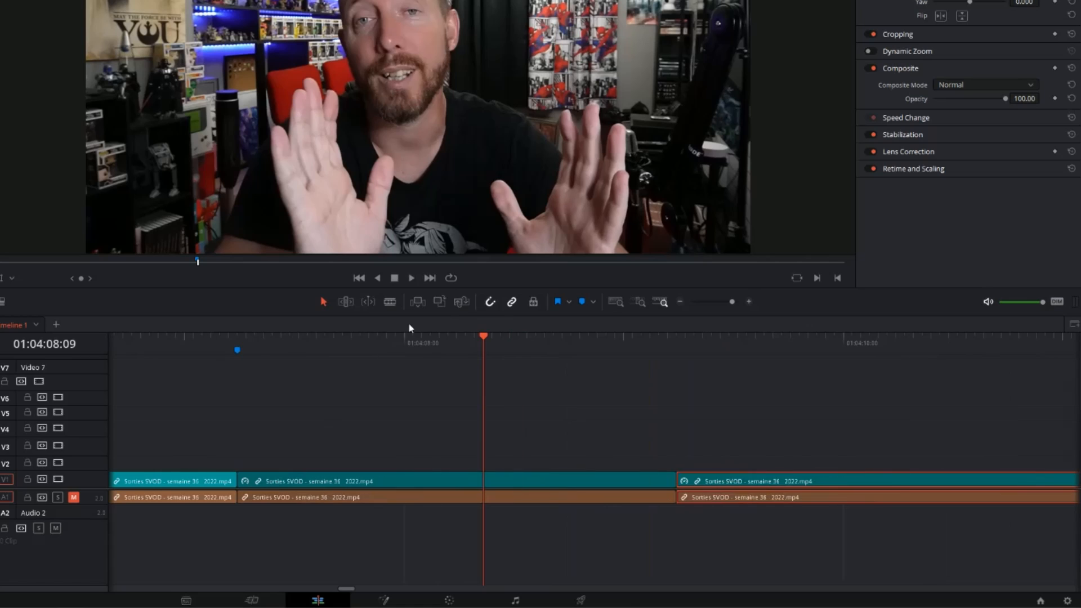
Step: Lock audio track A1 and duplicate the frozen clip onto video track V2
drag(476, 288, 535, 357)
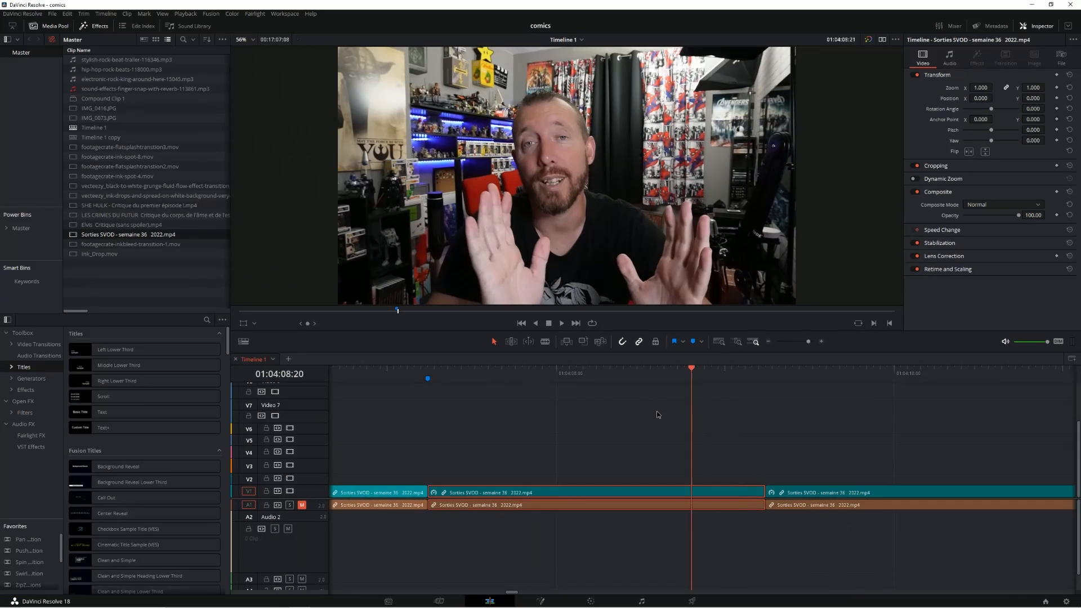
drag(658, 415, 587, 439)
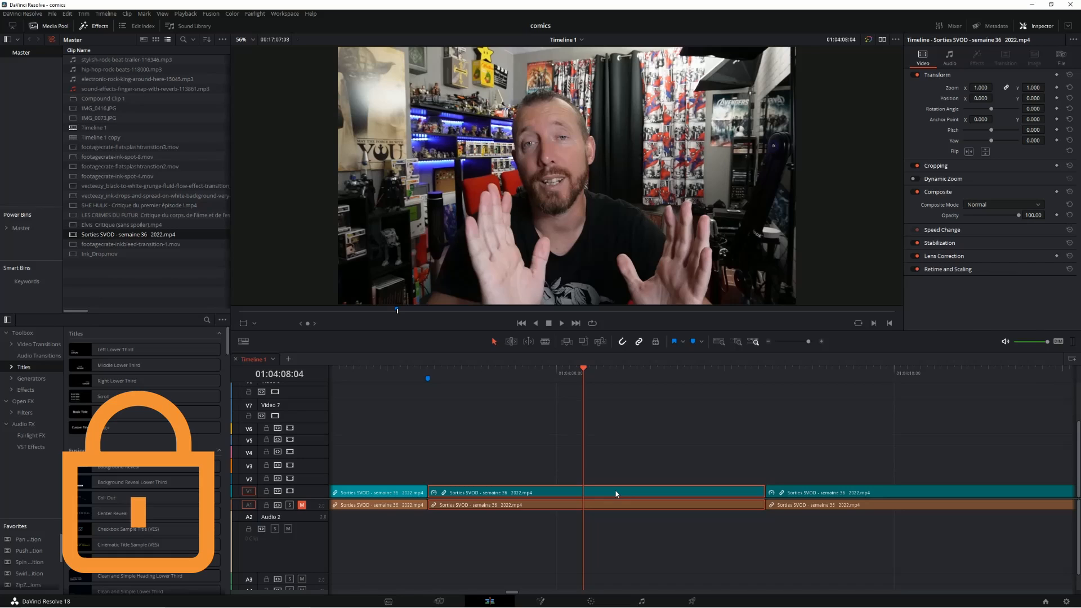
click(267, 505)
drag(614, 495, 615, 476)
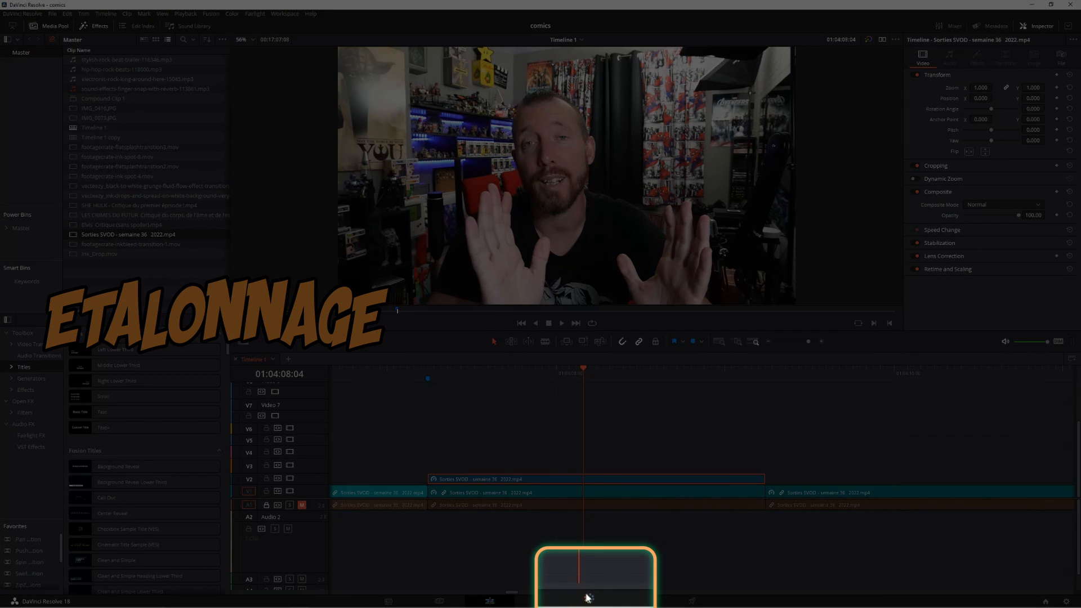
Step: Open the V2 clip on the Color page, hide the gallery and center its node in the graph
click(587, 598)
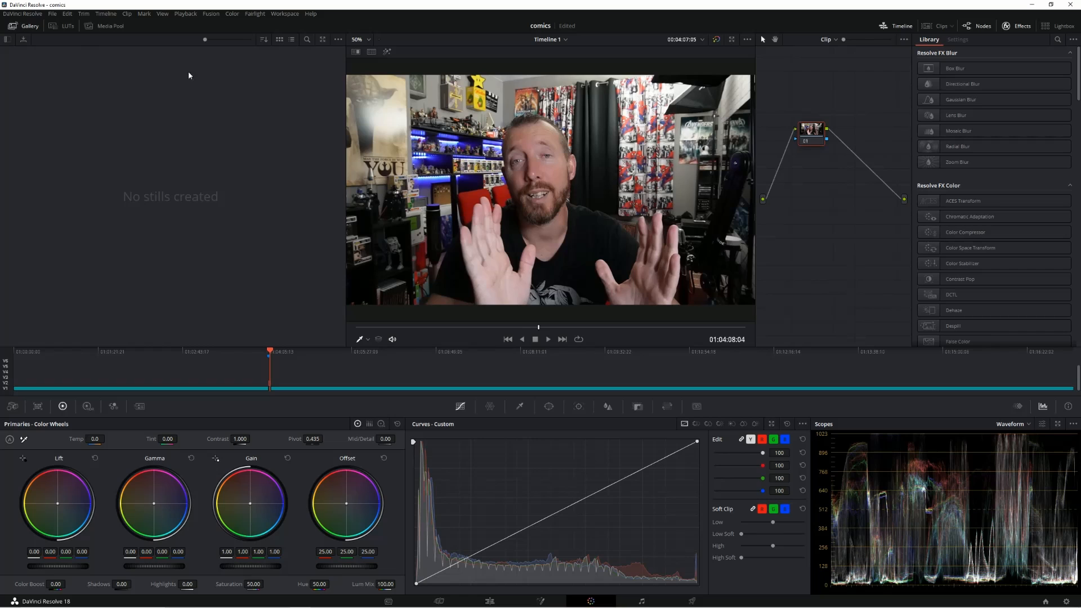
click(26, 26)
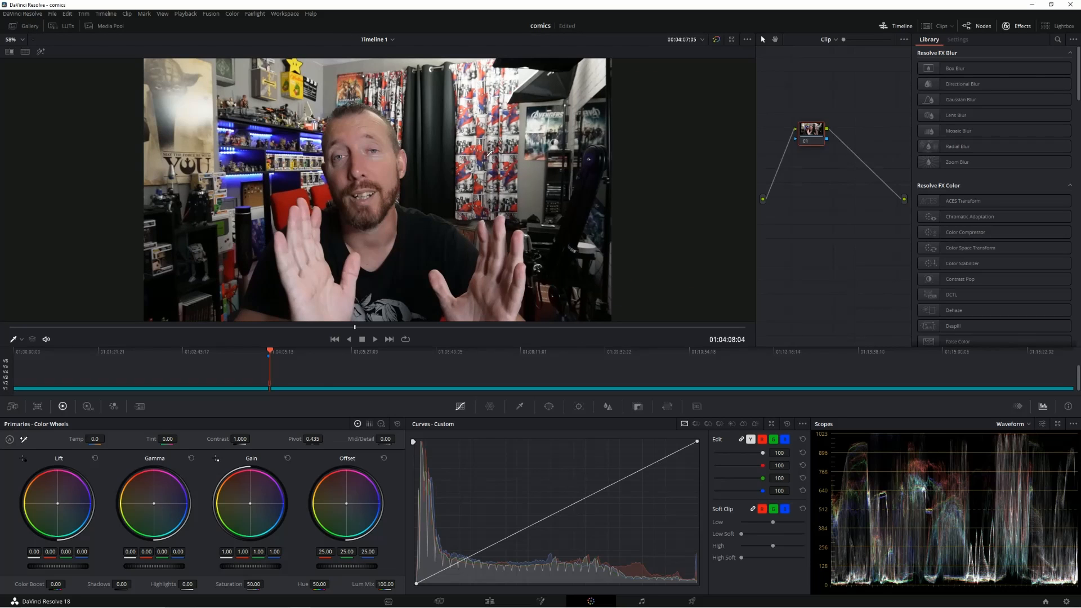
drag(812, 134, 832, 188)
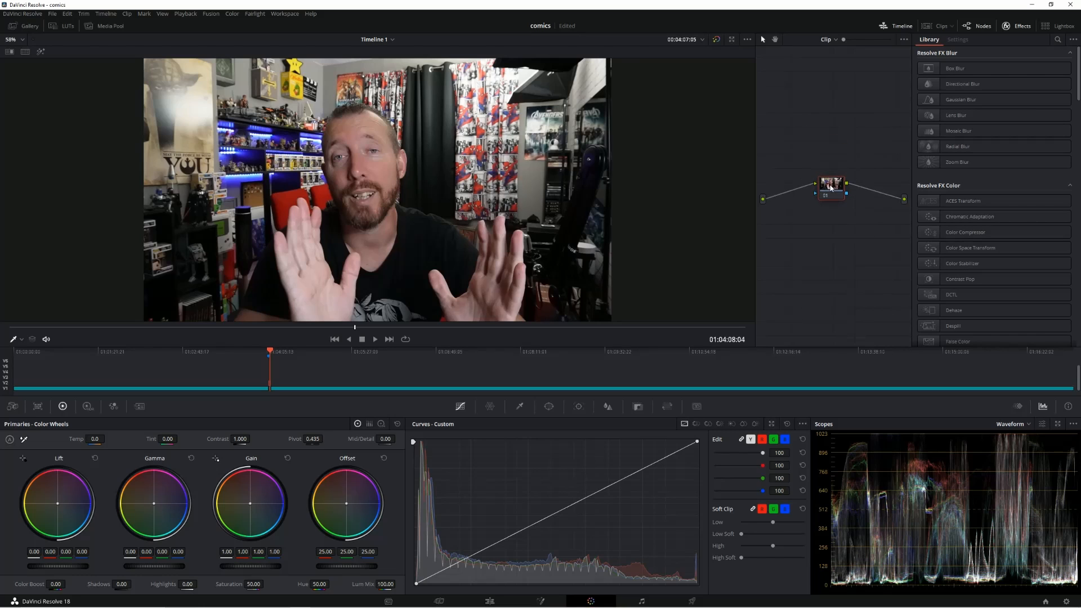
click(905, 27)
click(905, 27)
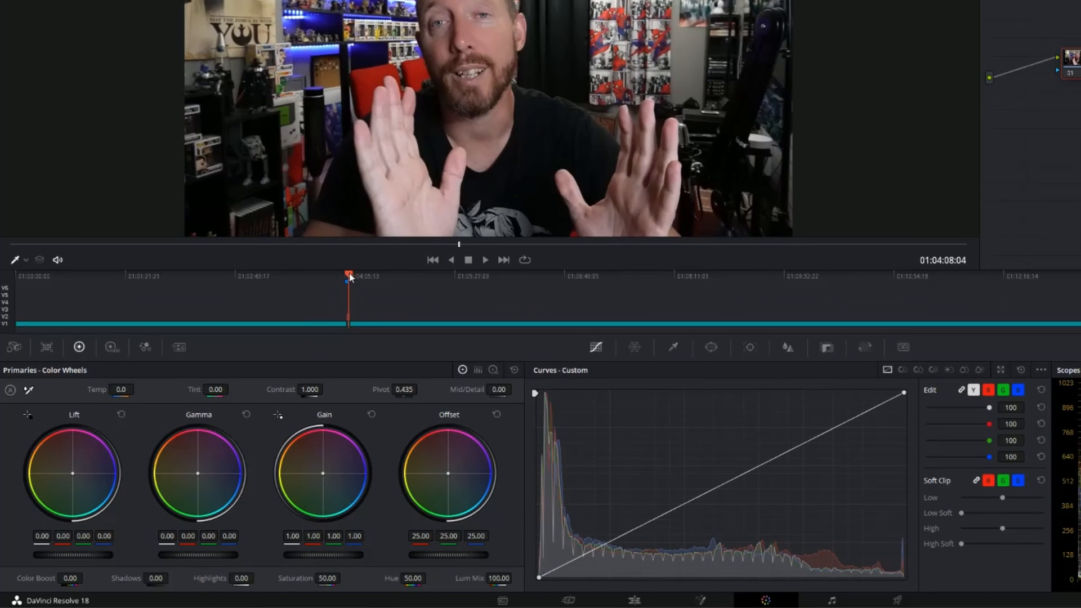
Step: Place the playhead at the frozen clip's first frame, 01:04:07:06, and activate a Curve power window
drag(268, 348, 281, 353)
click(349, 318)
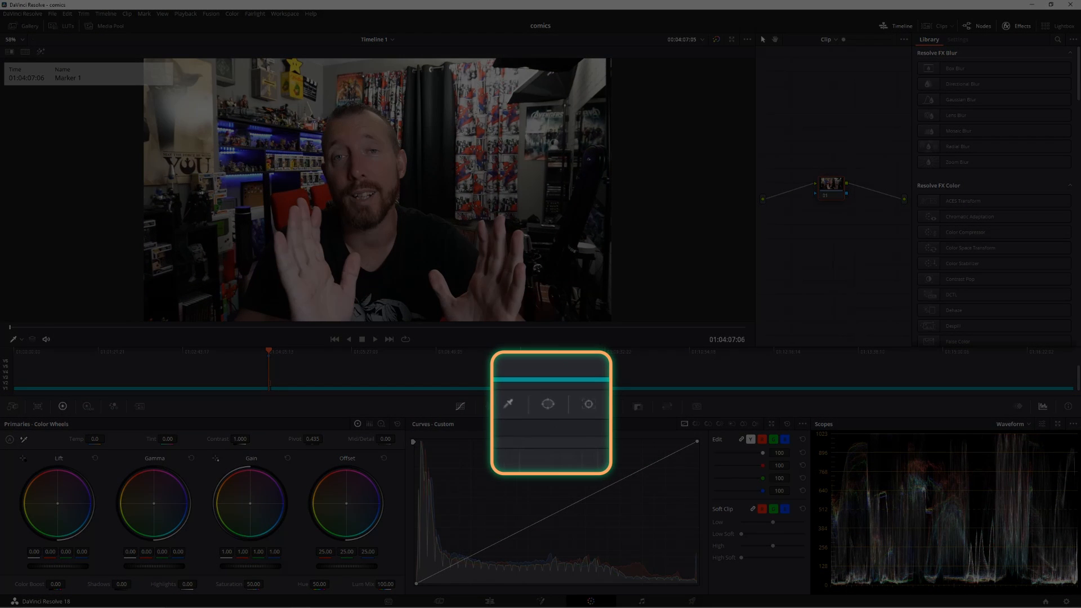
click(549, 406)
click(424, 530)
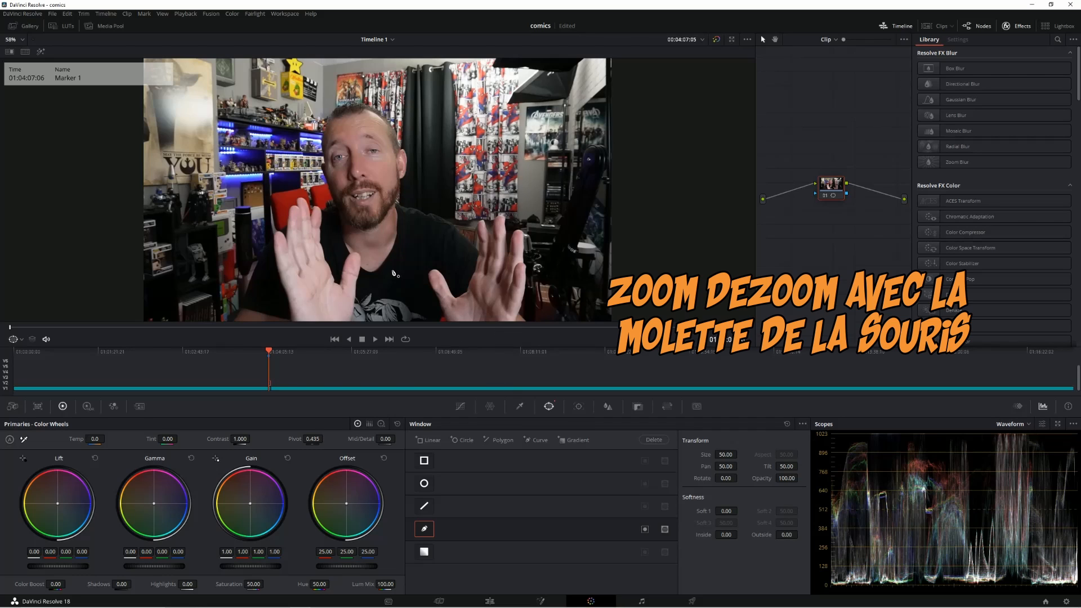
Step: Start the mask outline below the image's lower edge and trace up the man's arm on the dark shelf side
scroll(384, 222, down, 3)
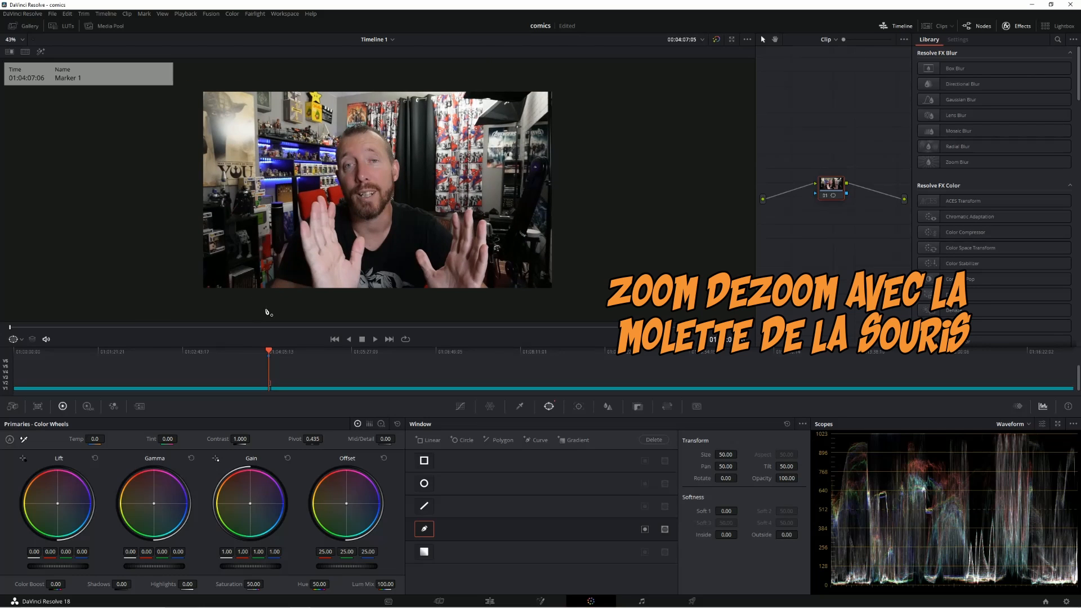
click(266, 308)
click(269, 290)
scroll(295, 270, up, 5)
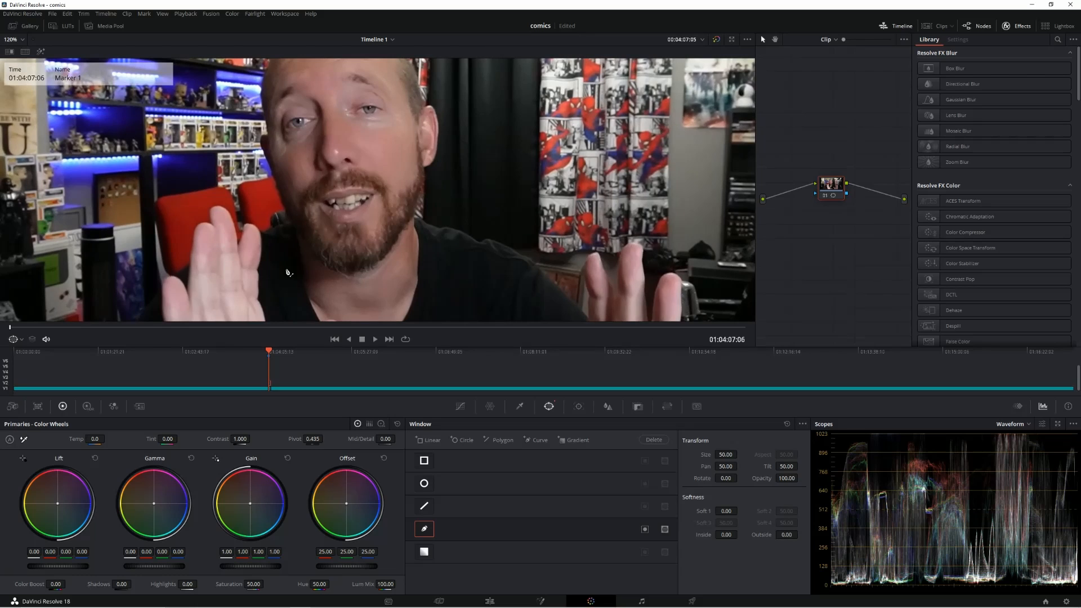
scroll(453, 189, up, 2)
drag(453, 189, 522, 120)
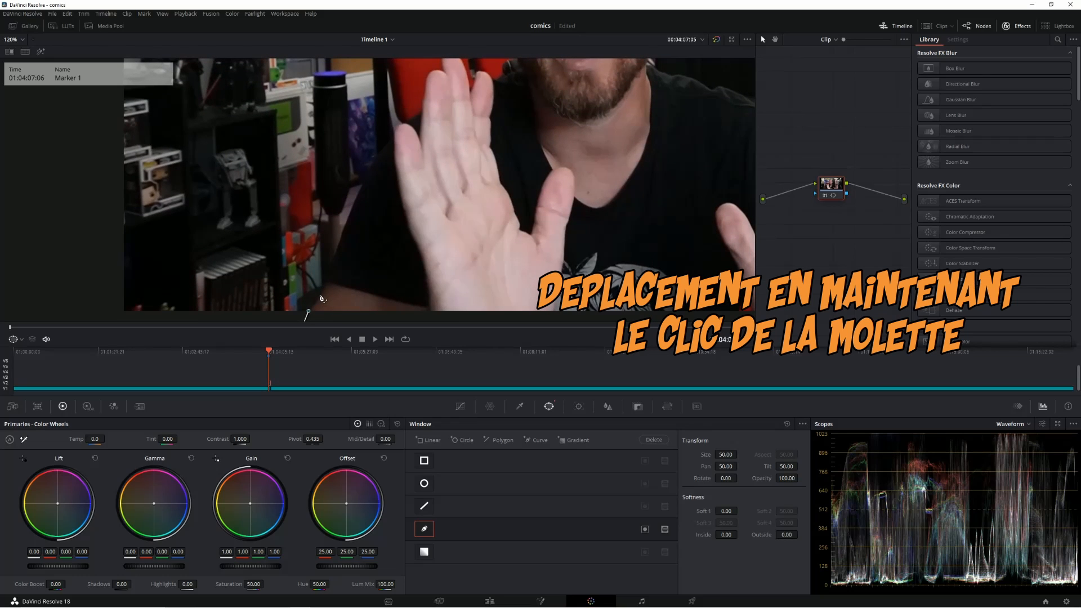
click(320, 294)
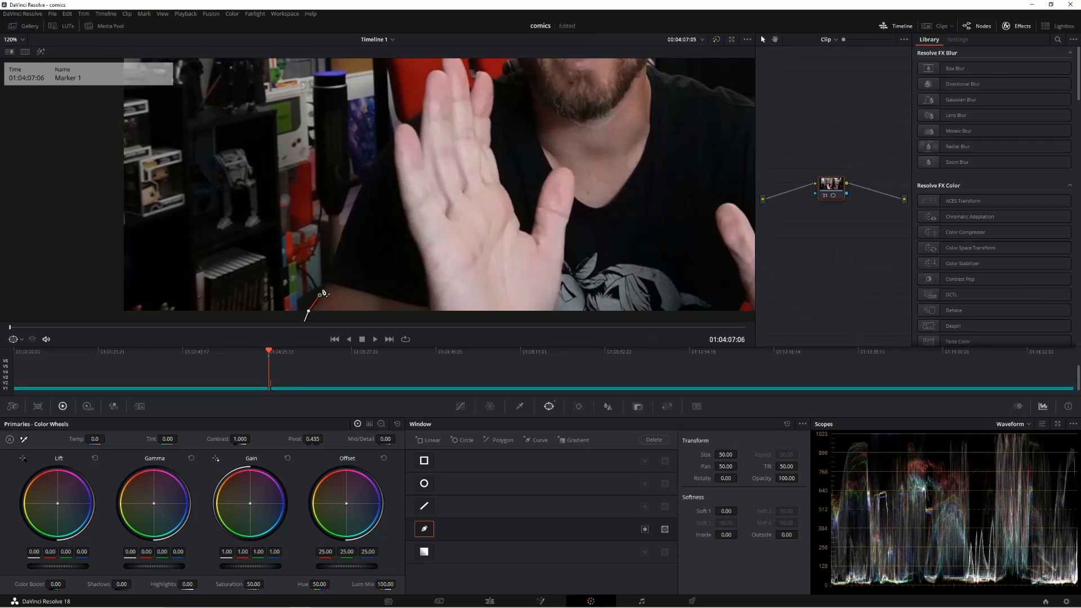
click(327, 283)
click(330, 263)
click(341, 238)
click(350, 208)
click(359, 191)
click(367, 169)
click(380, 151)
Step: Continue the mask outline around the fingers of the raised hand on the shelf side
scroll(381, 169, up, 2)
drag(383, 171, 329, 240)
click(337, 198)
click(347, 177)
click(360, 170)
click(373, 179)
click(377, 187)
click(382, 156)
click(386, 116)
click(391, 107)
click(406, 104)
click(404, 92)
click(419, 83)
click(435, 93)
click(443, 131)
click(448, 109)
click(469, 109)
click(490, 110)
Step: Trace the mask outline up the neck and the shelf-side edge of the man's face
drag(498, 110, 650, 316)
click(659, 307)
click(647, 278)
click(640, 257)
click(623, 215)
click(628, 198)
click(629, 184)
click(626, 163)
click(624, 142)
click(628, 124)
Step: Trace the mask outline along the hair over the top of the head and down around the opposite ear
drag(631, 118, 420, 295)
click(432, 268)
click(446, 252)
click(447, 236)
click(455, 228)
click(473, 221)
click(496, 213)
click(515, 217)
click(531, 220)
click(542, 223)
click(551, 228)
click(561, 231)
click(570, 239)
click(586, 258)
click(601, 275)
click(615, 305)
drag(618, 315, 585, 222)
click(598, 246)
click(610, 277)
click(610, 291)
click(608, 305)
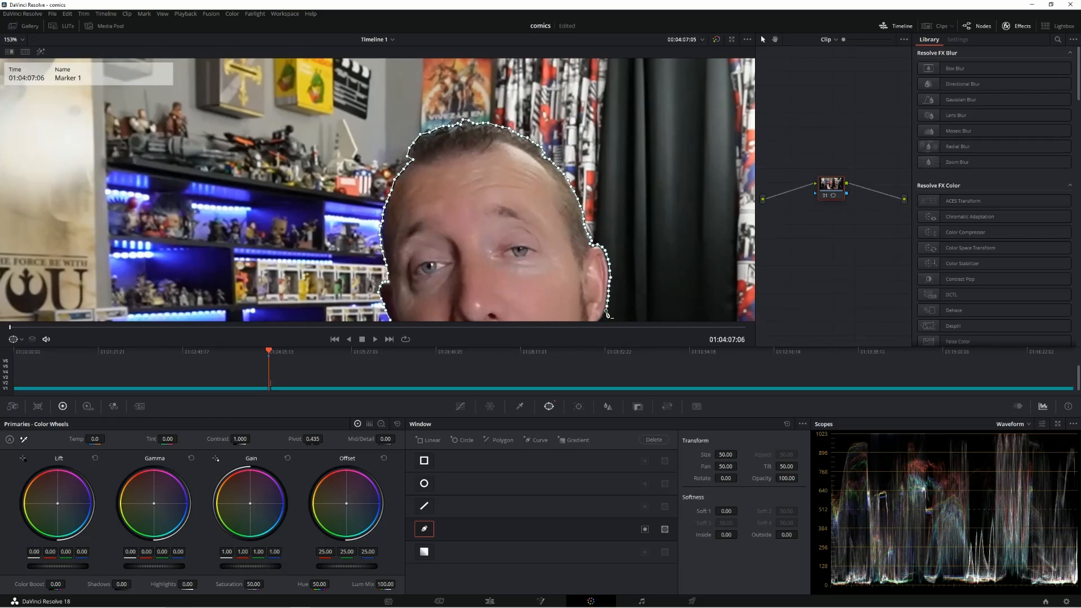
Step: Trace the mask outline down the jaw and neck and along the shoulder to the second raised hand
drag(606, 313, 414, 200)
click(412, 204)
click(403, 211)
click(396, 229)
click(391, 249)
click(386, 275)
click(394, 276)
click(419, 288)
click(447, 293)
click(474, 303)
click(502, 309)
drag(512, 316, 280, 157)
click(286, 159)
click(294, 166)
click(307, 180)
click(337, 206)
click(359, 225)
click(374, 244)
Step: Trace the mask outline around each finger of the second raised hand
click(374, 226)
click(371, 200)
click(374, 172)
click(389, 163)
click(392, 175)
click(395, 185)
click(405, 205)
click(409, 212)
click(412, 188)
click(415, 166)
click(433, 150)
click(445, 158)
click(448, 186)
click(450, 211)
click(451, 237)
click(453, 250)
click(457, 225)
click(462, 201)
click(476, 187)
click(496, 196)
click(498, 222)
click(497, 250)
click(499, 279)
click(505, 301)
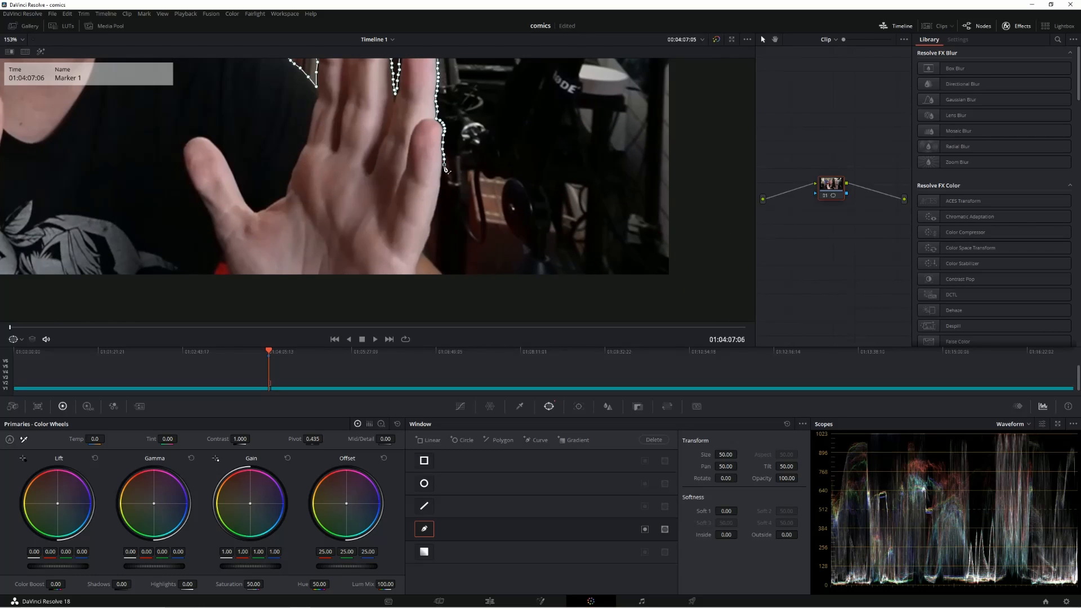
Step: Trace the second hand's outer edge to below the image and close the curve at its starting point
click(442, 200)
click(434, 223)
click(426, 248)
click(419, 269)
click(418, 283)
scroll(341, 235, down, 5)
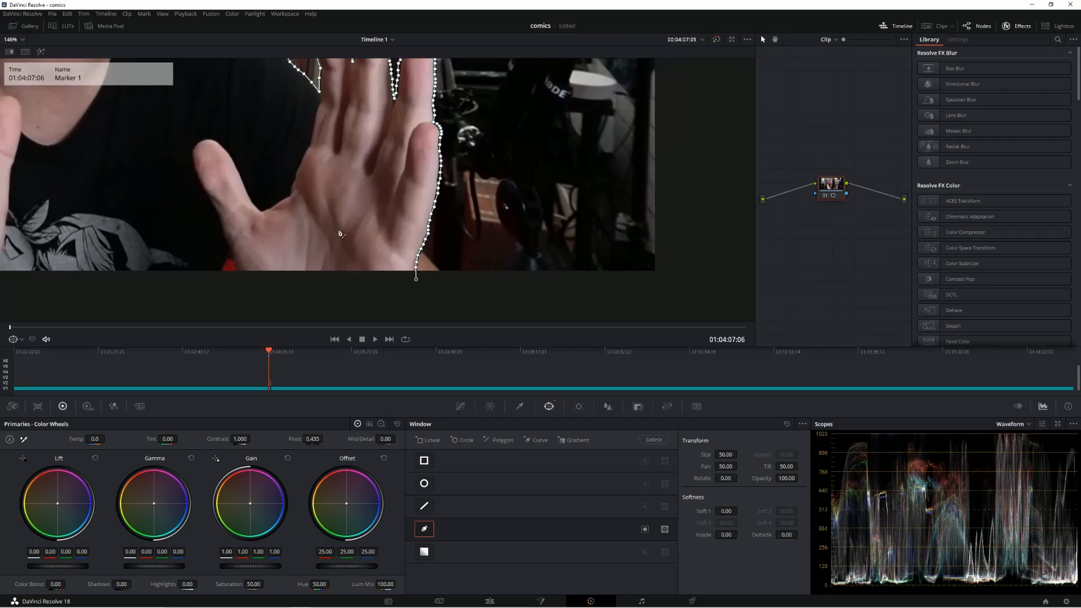
scroll(340, 235, down, 2)
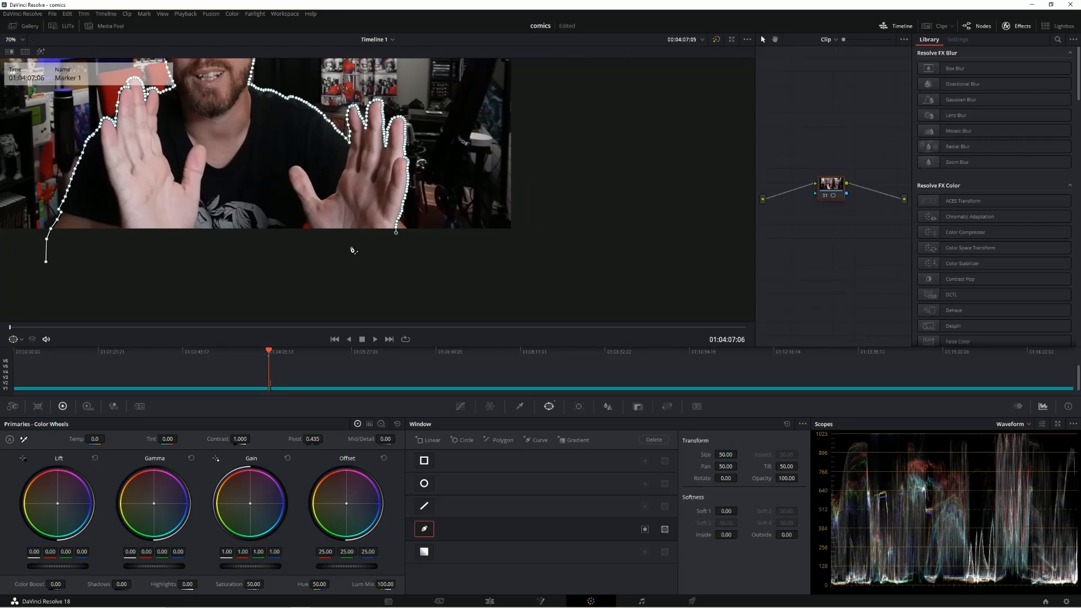
click(399, 252)
click(46, 261)
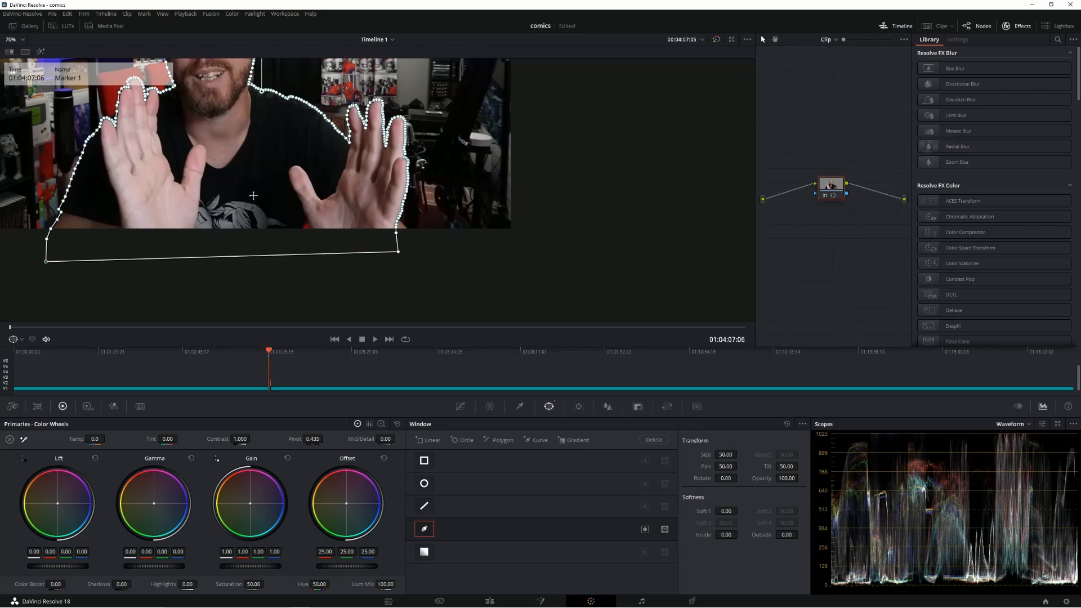
Step: Add an alpha output to the node graph and connect the masked node's alpha to it
scroll(280, 176, down, 2)
scroll(280, 176, down, 2)
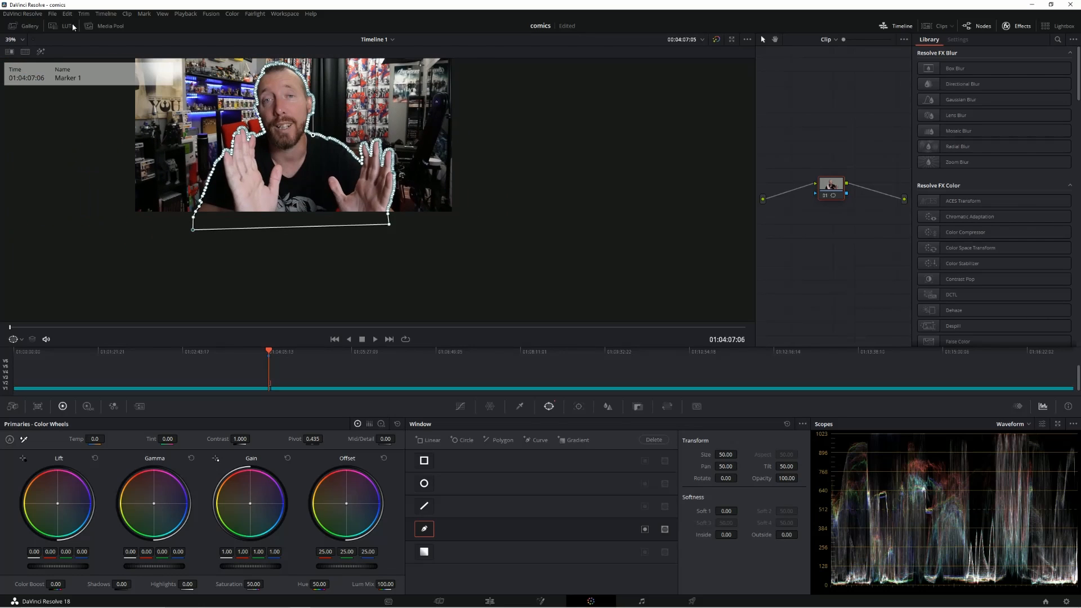
click(23, 40)
click(11, 52)
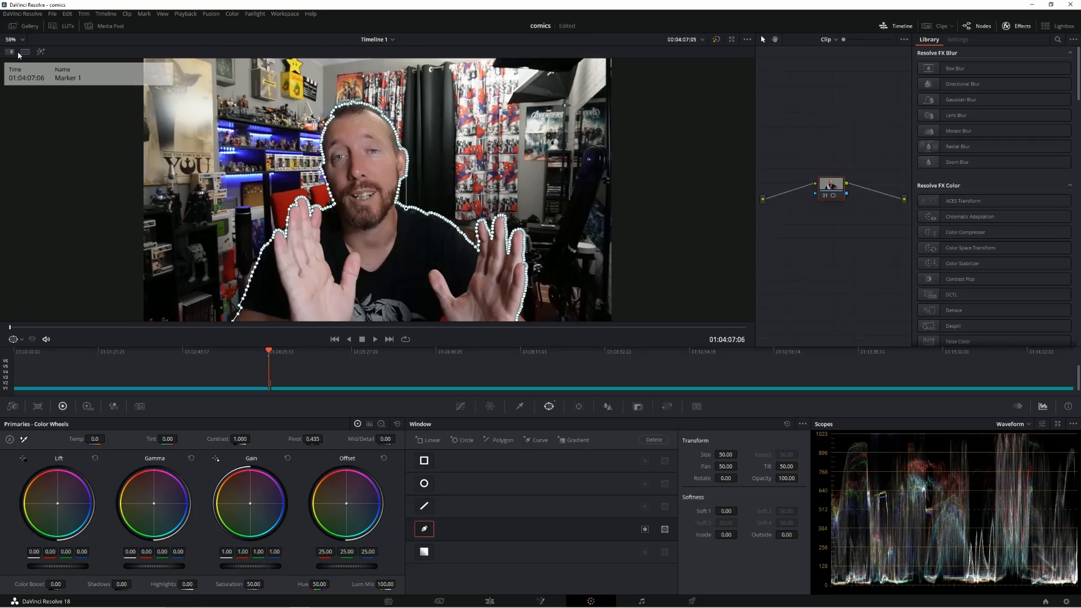
right_click(829, 276)
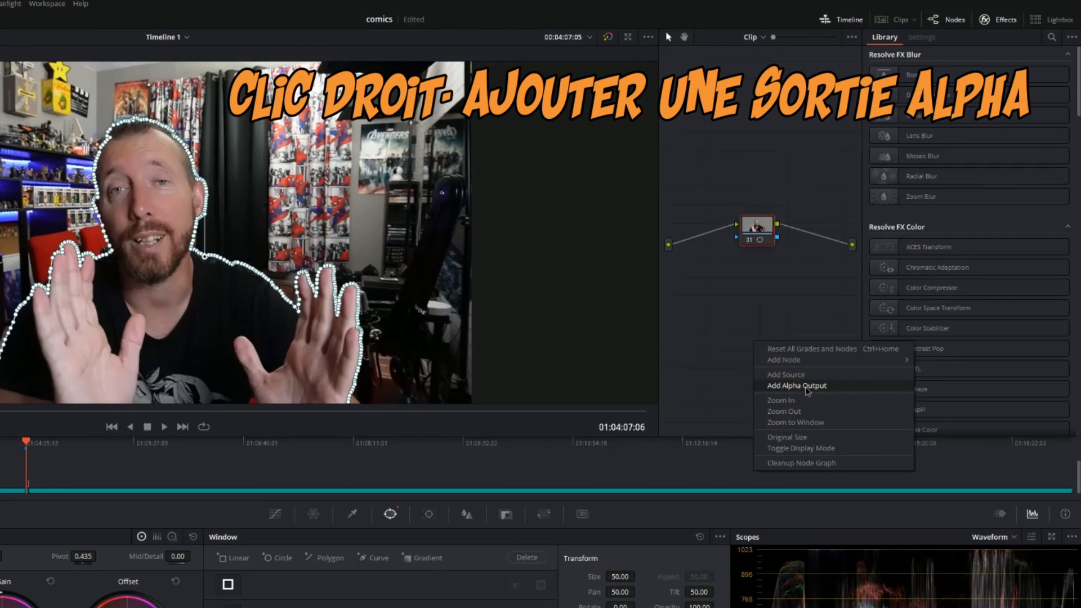
click(808, 388)
drag(778, 239, 856, 272)
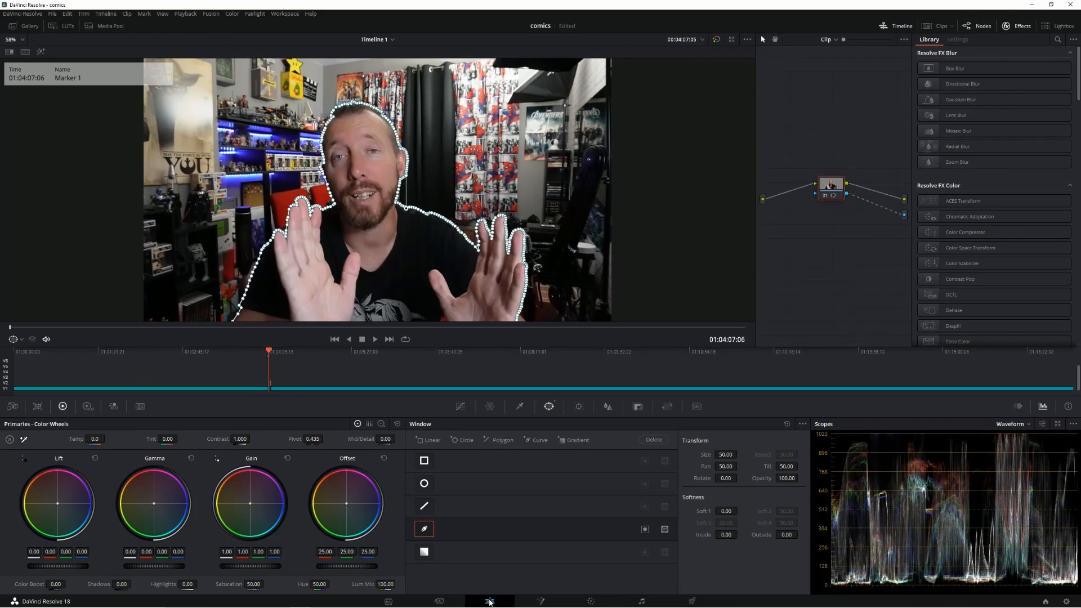
Step: Check the masked V2 clip on the Edit page and return to its grade on the Color page
click(489, 602)
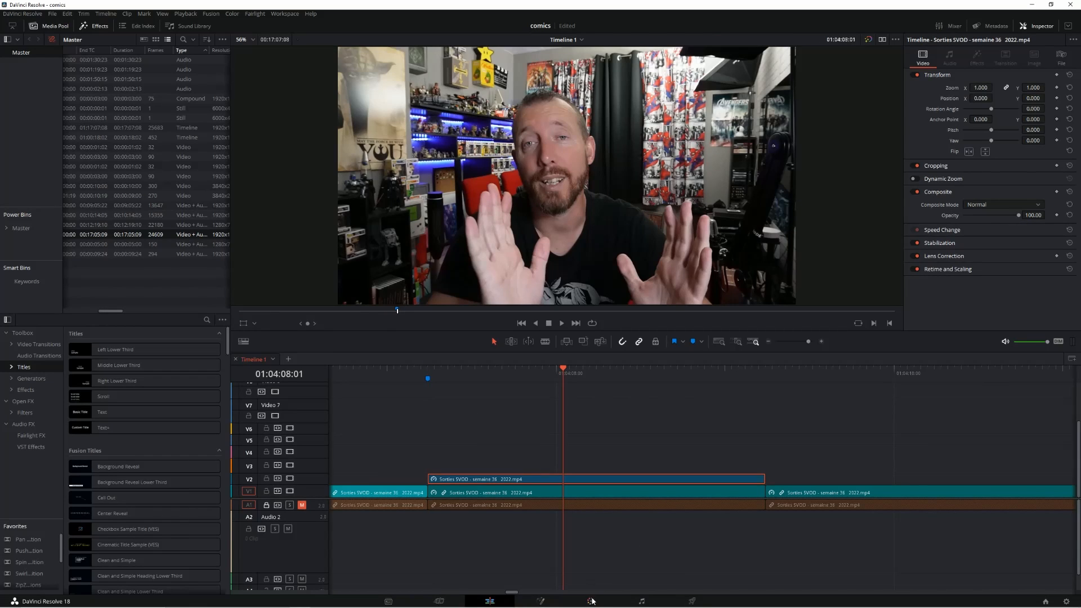
click(591, 601)
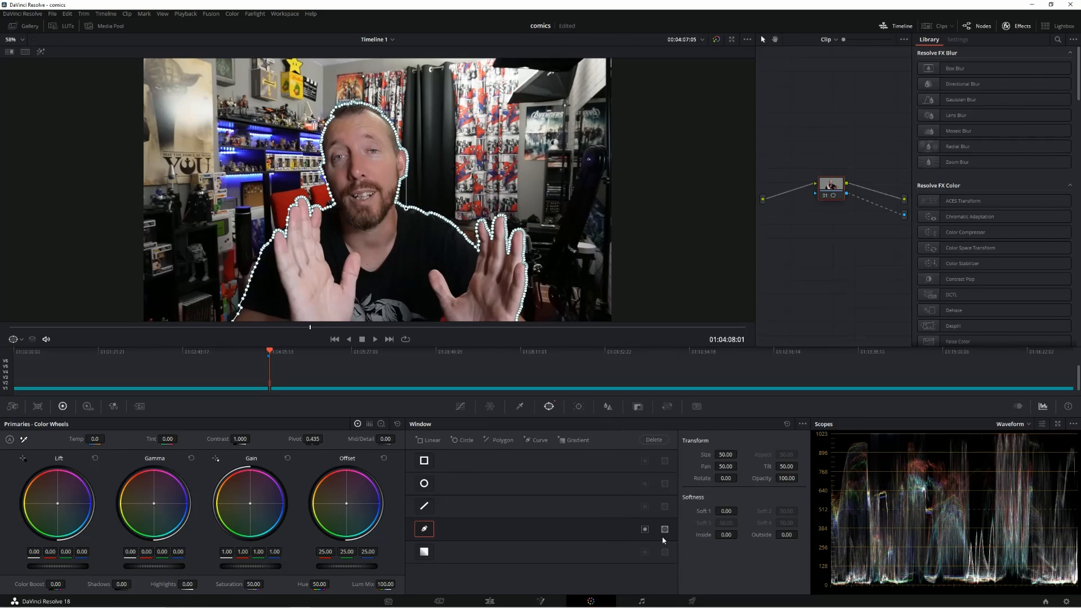
Step: Toggle the curve window's invert and mask options so only the presenter is kept
click(645, 531)
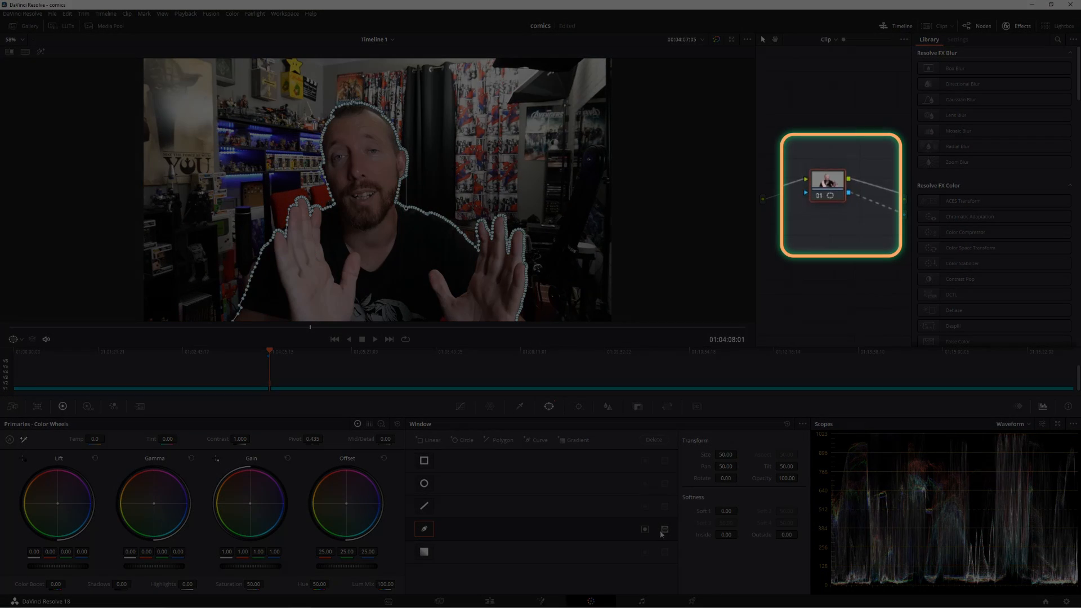
click(665, 530)
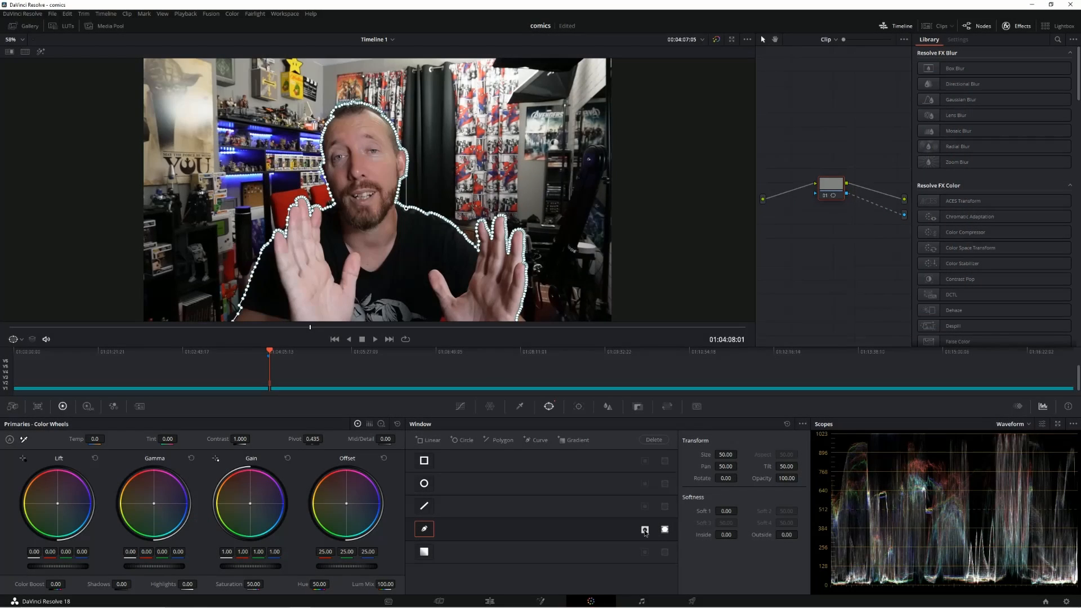
click(646, 531)
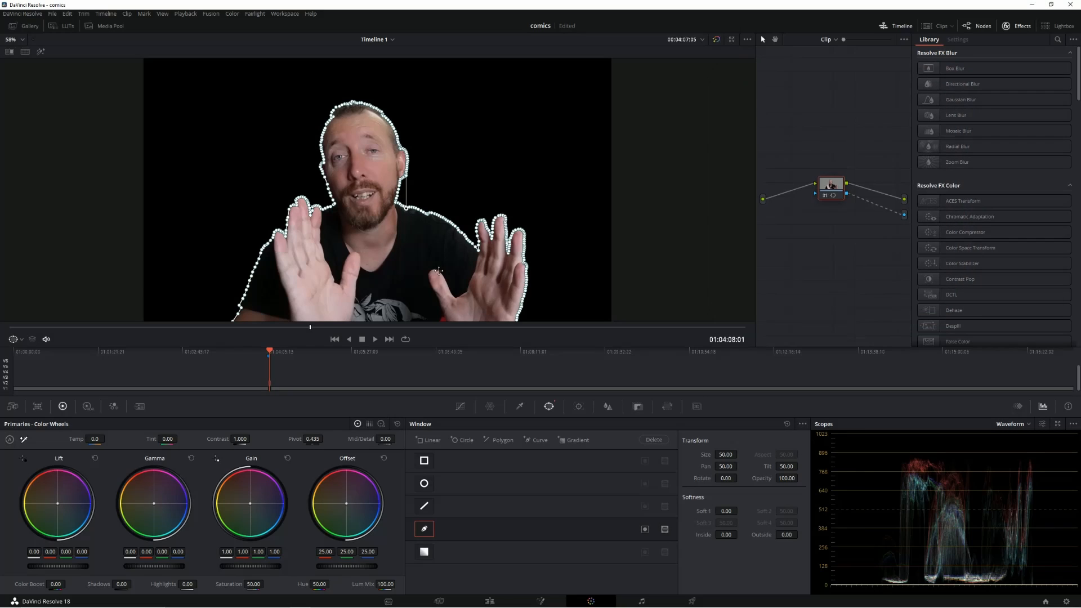
Step: Inspect the cutout's edges around the head and hand up close on the Edit page, and return to its grade on the Color page
click(490, 601)
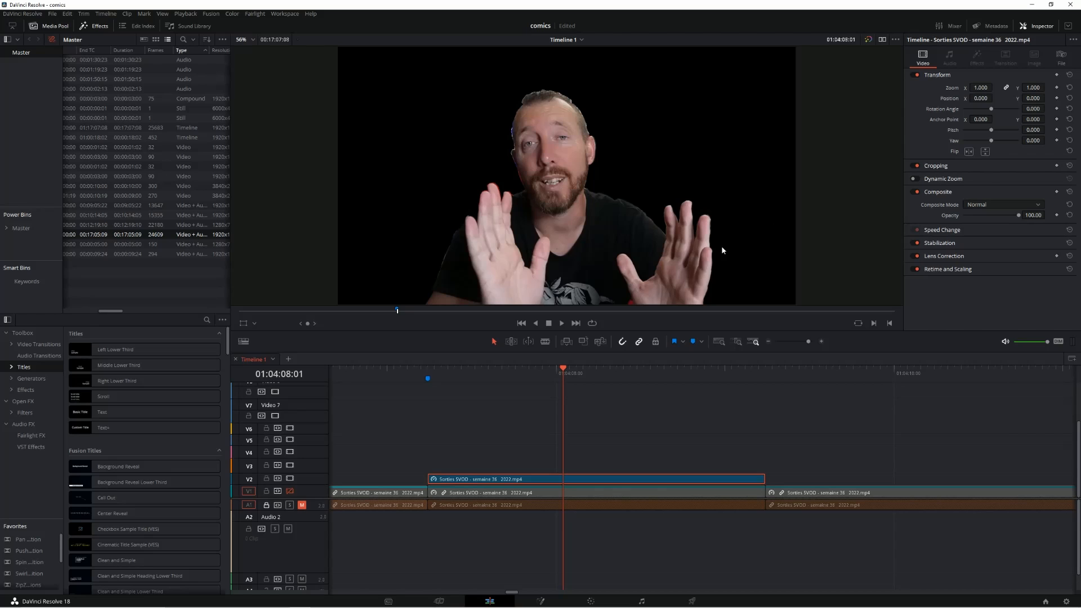
scroll(552, 150, up, 4)
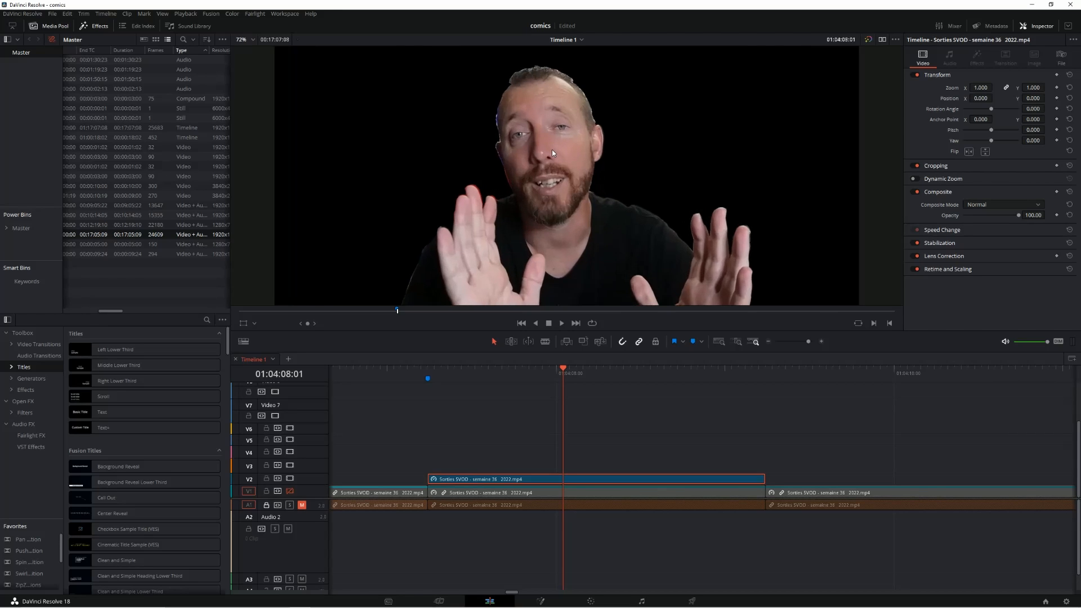
drag(511, 140, 777, 135)
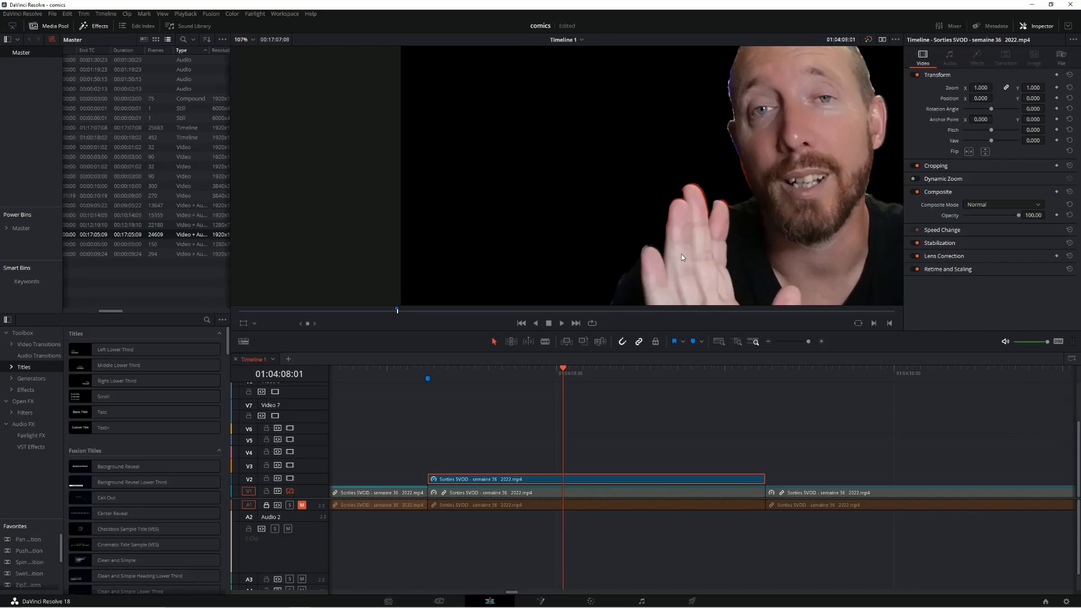
click(591, 601)
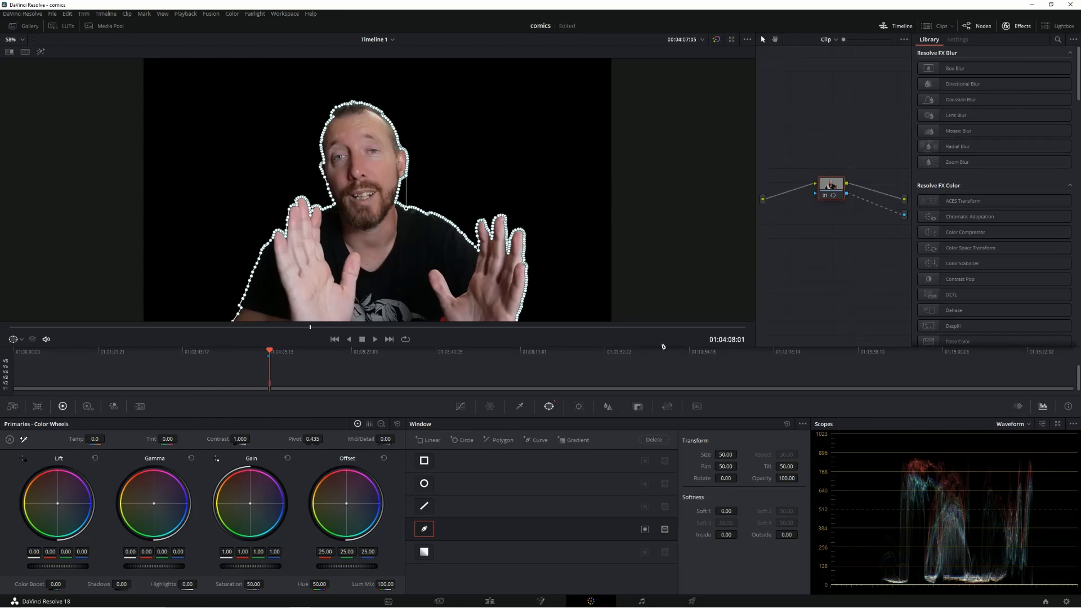
Step: Hide the window outline and soften the curve mask's edge with Inside about 0.68 and Soft 1 about 0.10
click(14, 339)
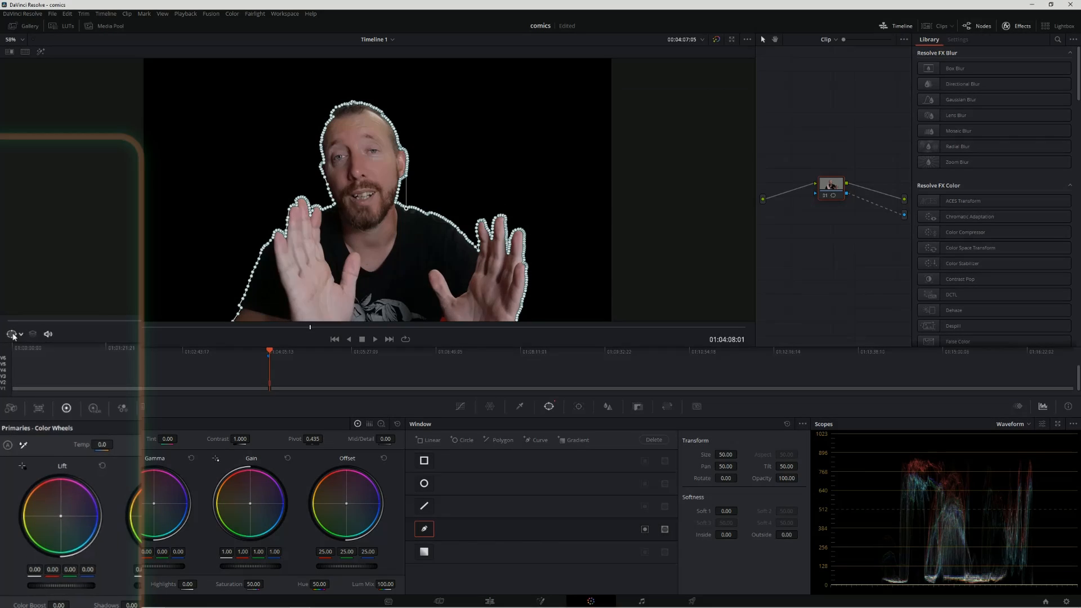
click(18, 352)
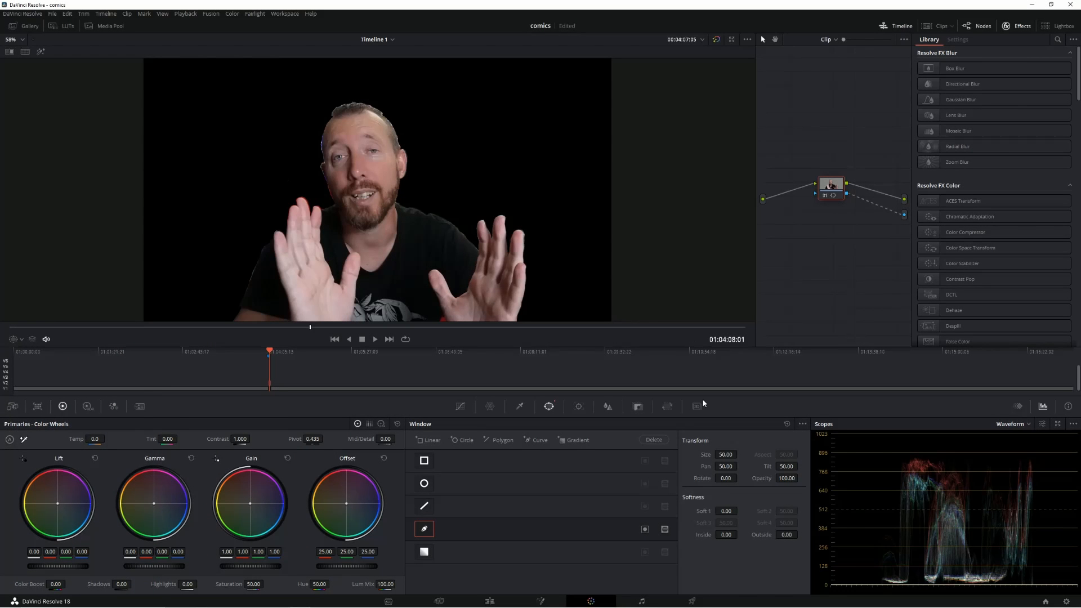
drag(725, 535, 740, 535)
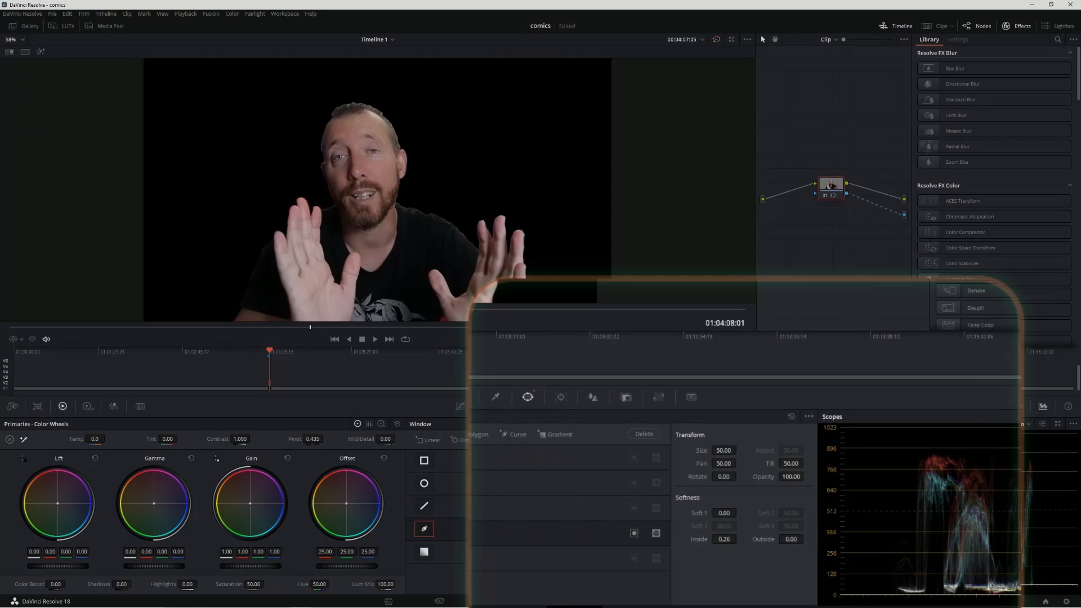
drag(726, 510, 740, 535)
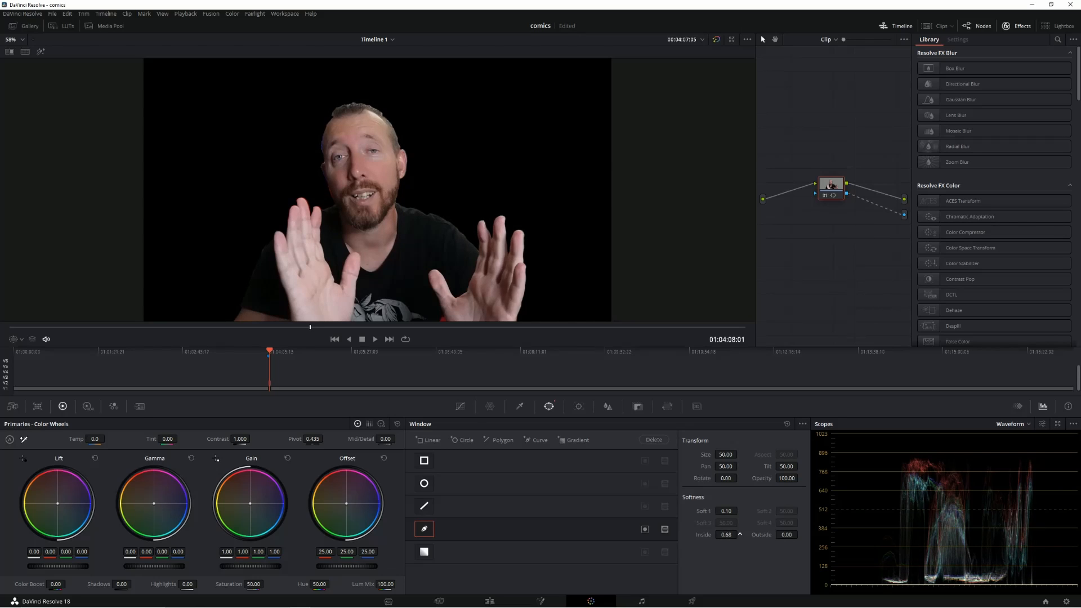
drag(740, 510, 740, 511)
Step: Check the softened cutout on the Edit page with the whole frame fitted in the viewer
click(488, 602)
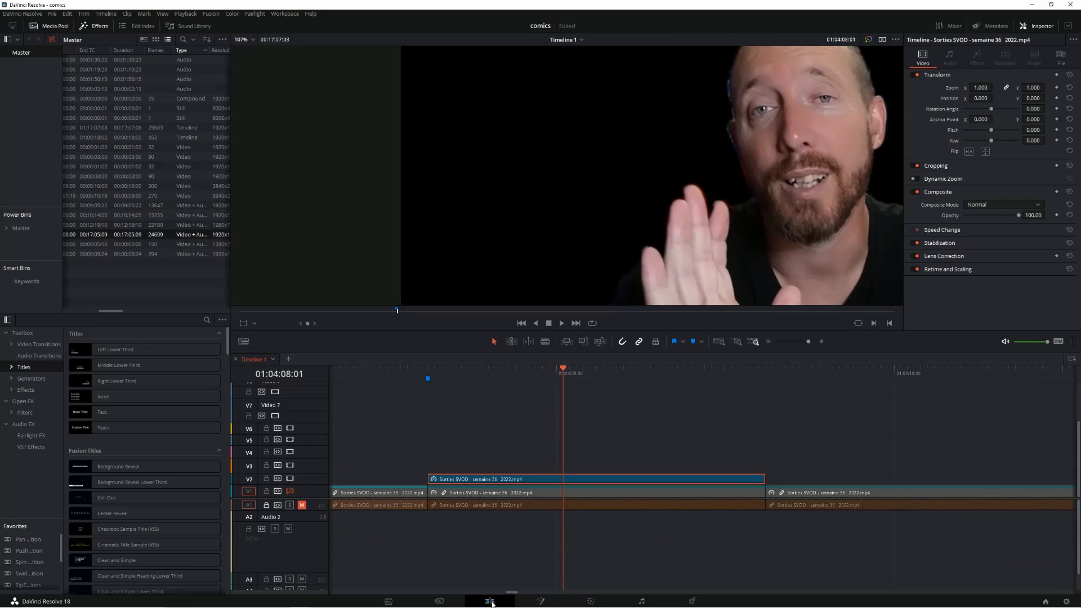
click(253, 40)
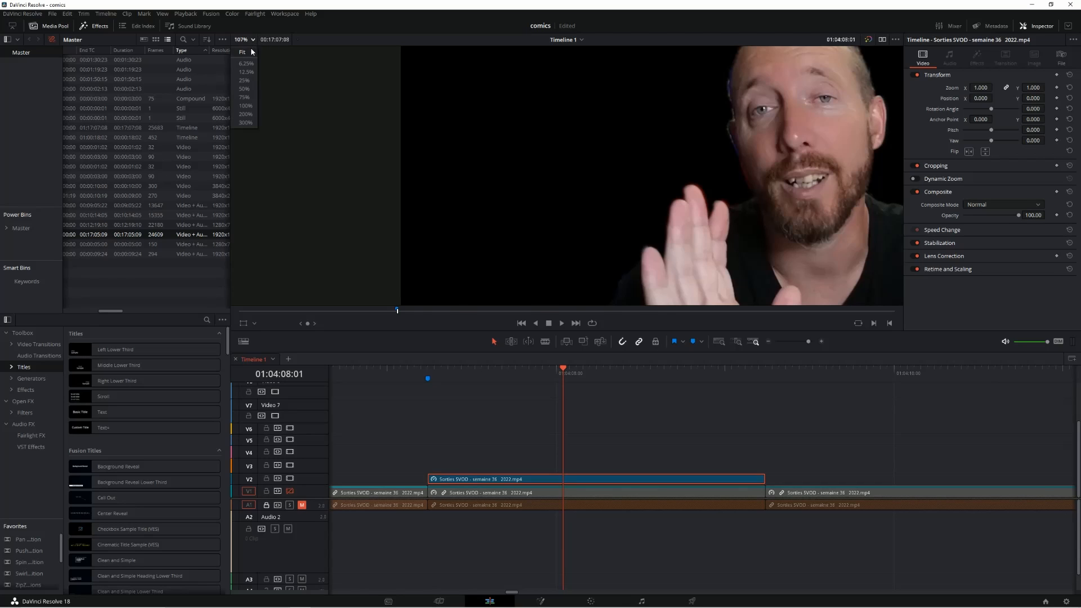
click(248, 52)
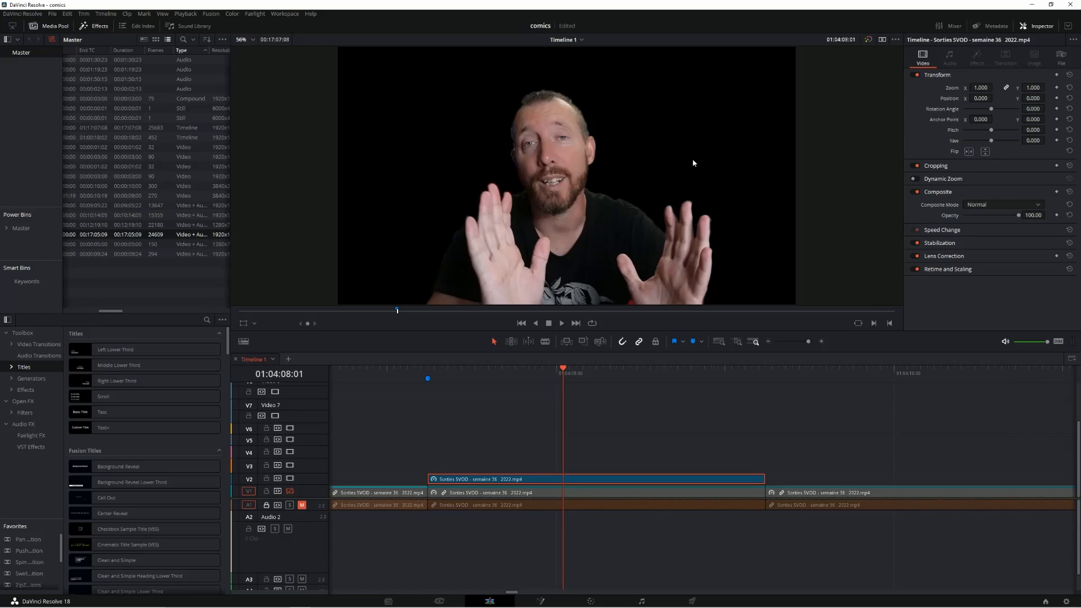
drag(395, 369, 536, 389)
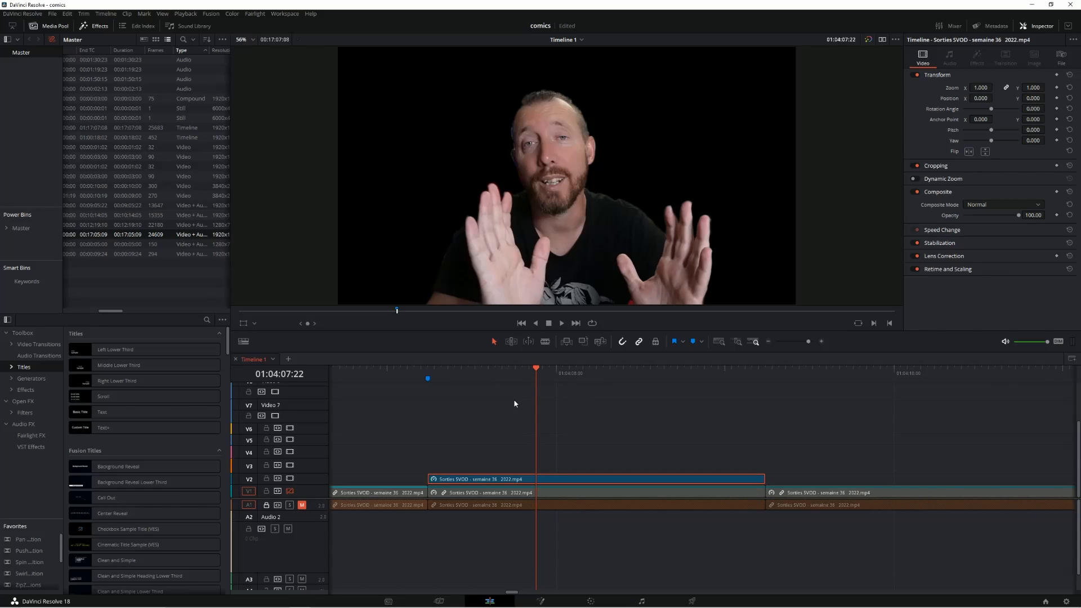
Step: Move the masked clip to V5, re-enable track V1, and open the V1 freeze frame on the Color page
drag(555, 481, 558, 446)
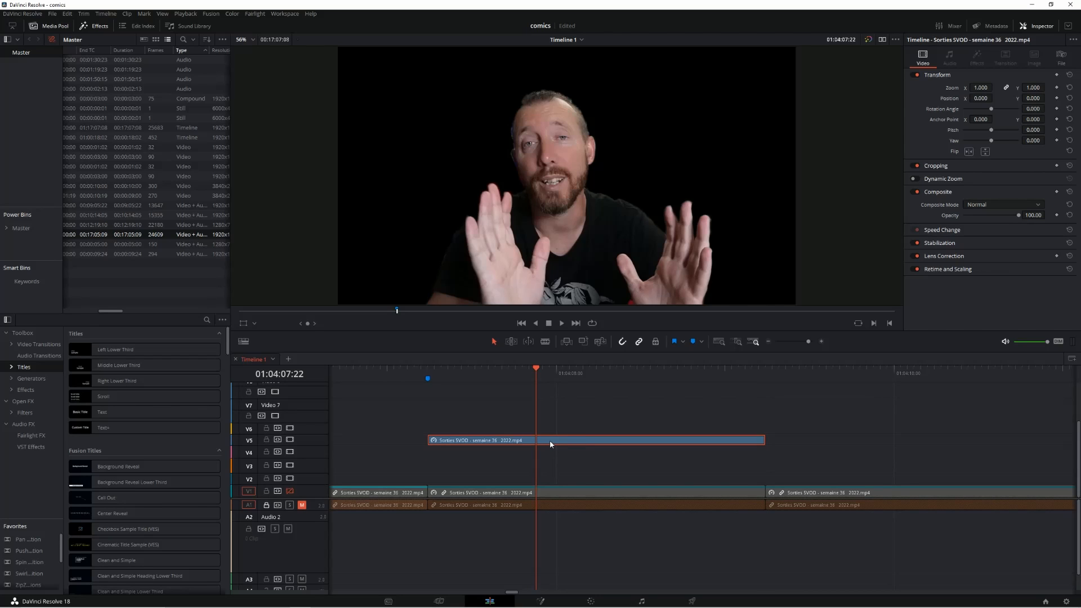
click(290, 491)
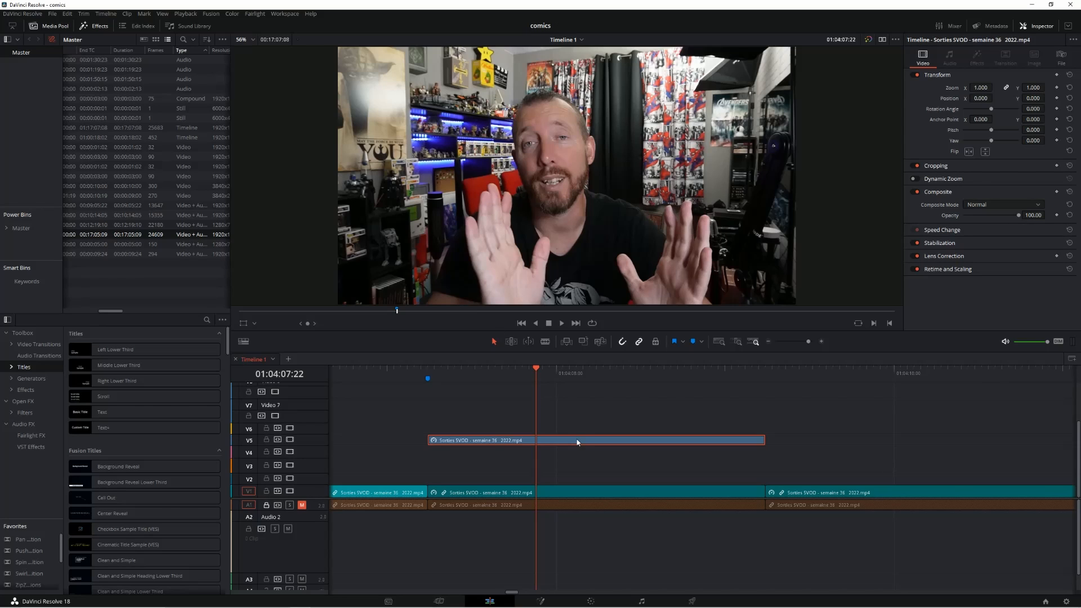
click(571, 492)
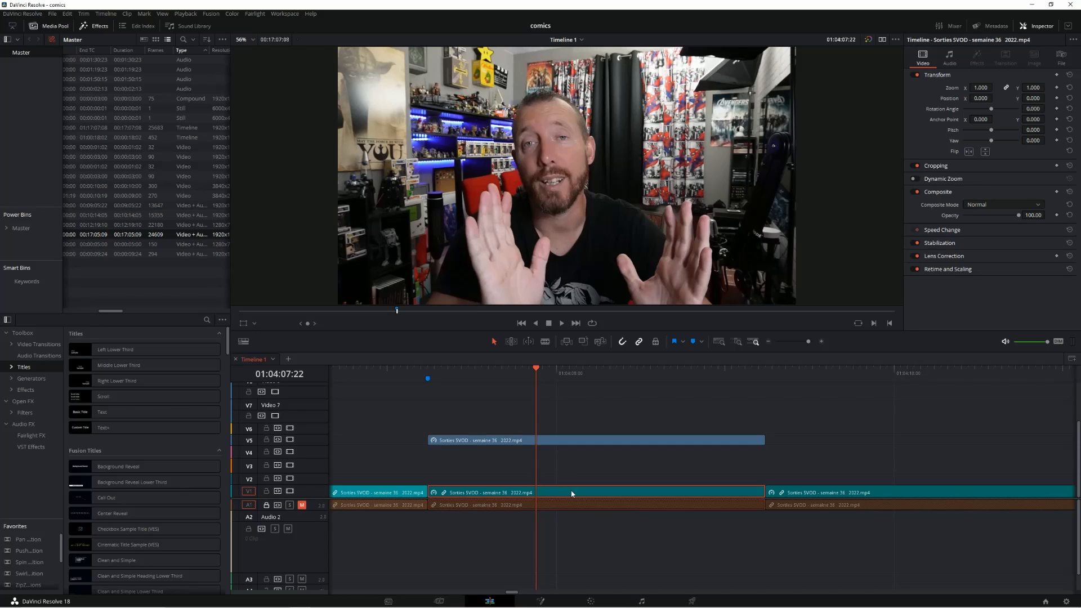
click(591, 601)
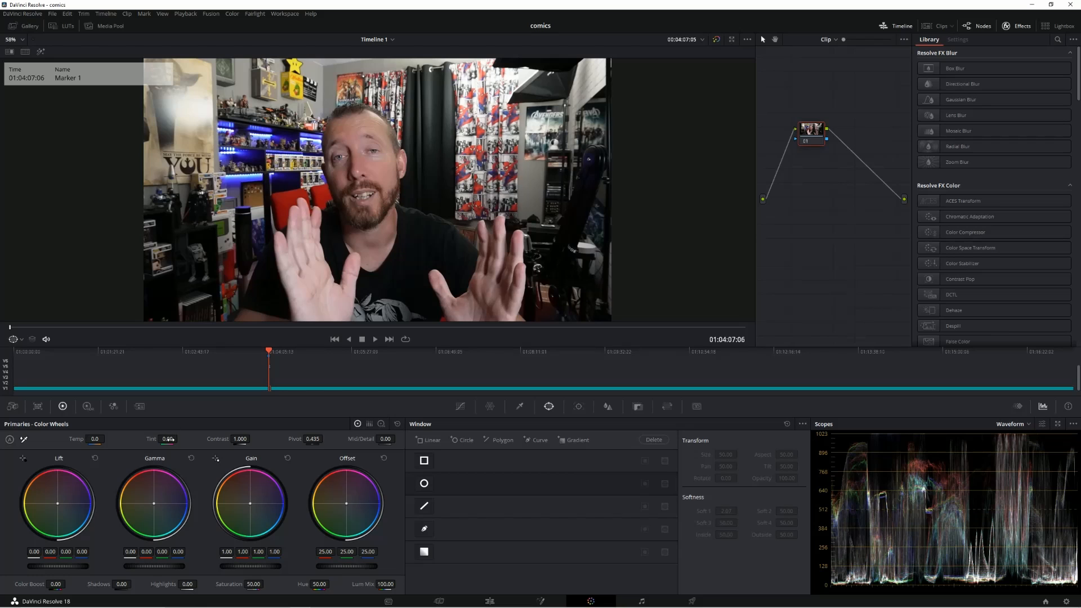
Step: Try a cooler colour temperature of about -2940 on the V1 freeze frame and reset it to 0
drag(92, 439, 107, 439)
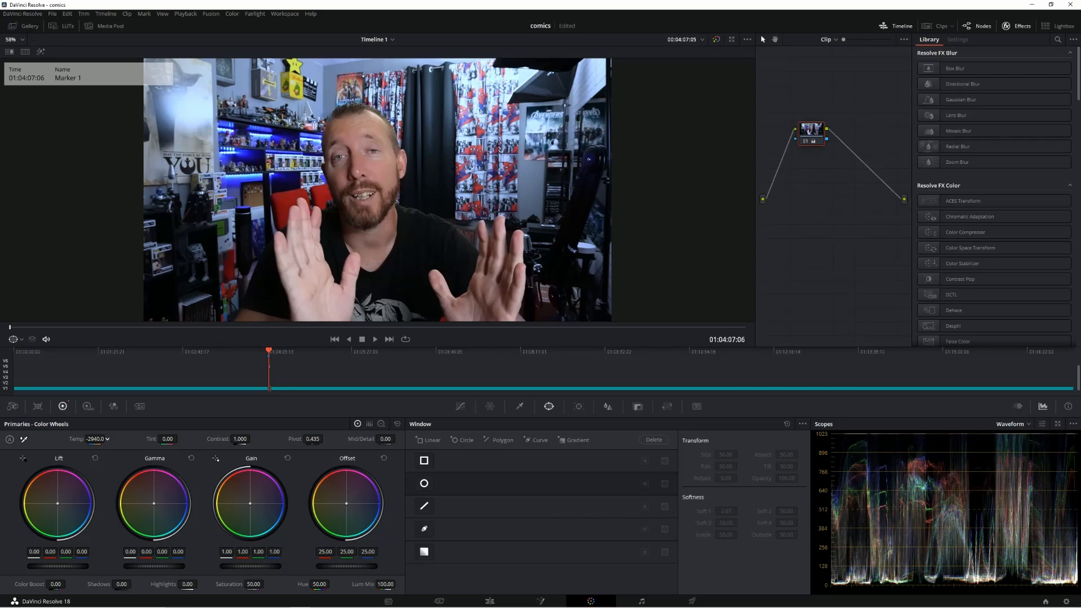
drag(107, 439, 91, 439)
double_click(94, 439)
text(0)
key(Return)
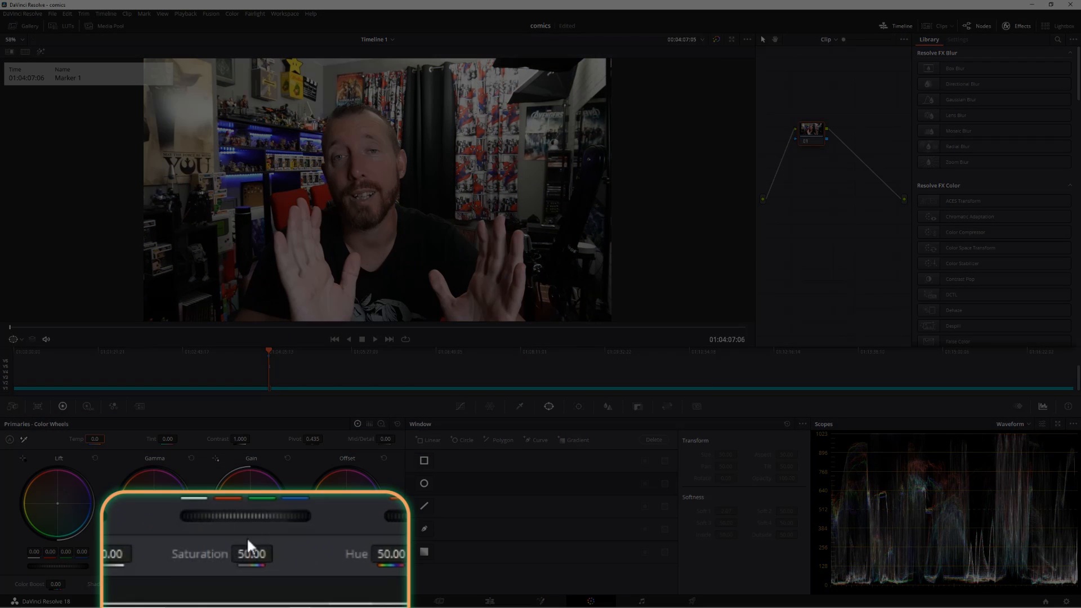
Step: Set the V1 freeze frame's saturation to 0 and return to the Edit page
drag(253, 584, 224, 584)
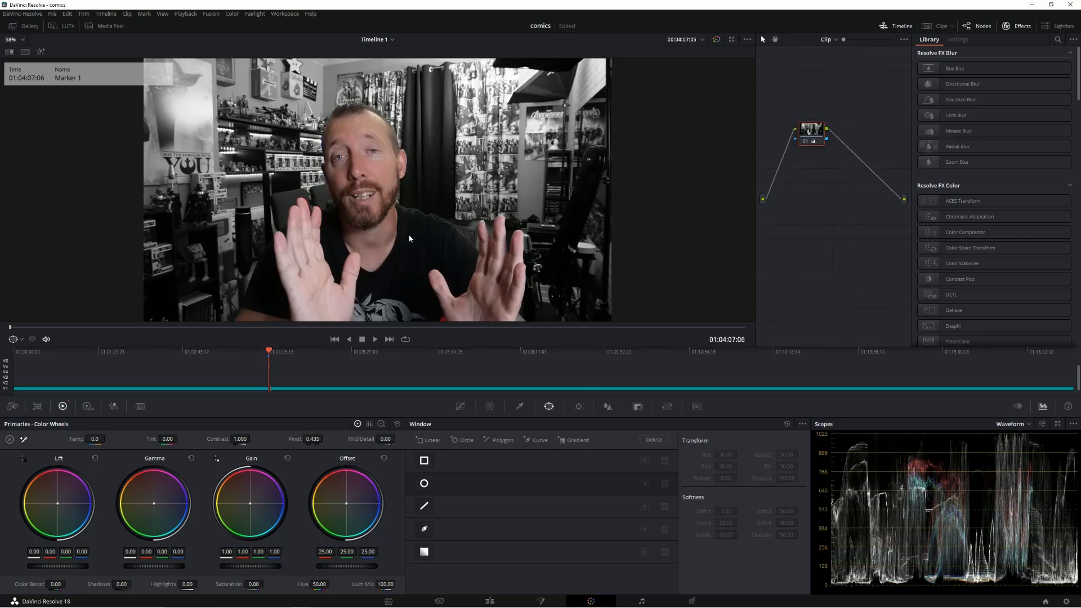
click(491, 602)
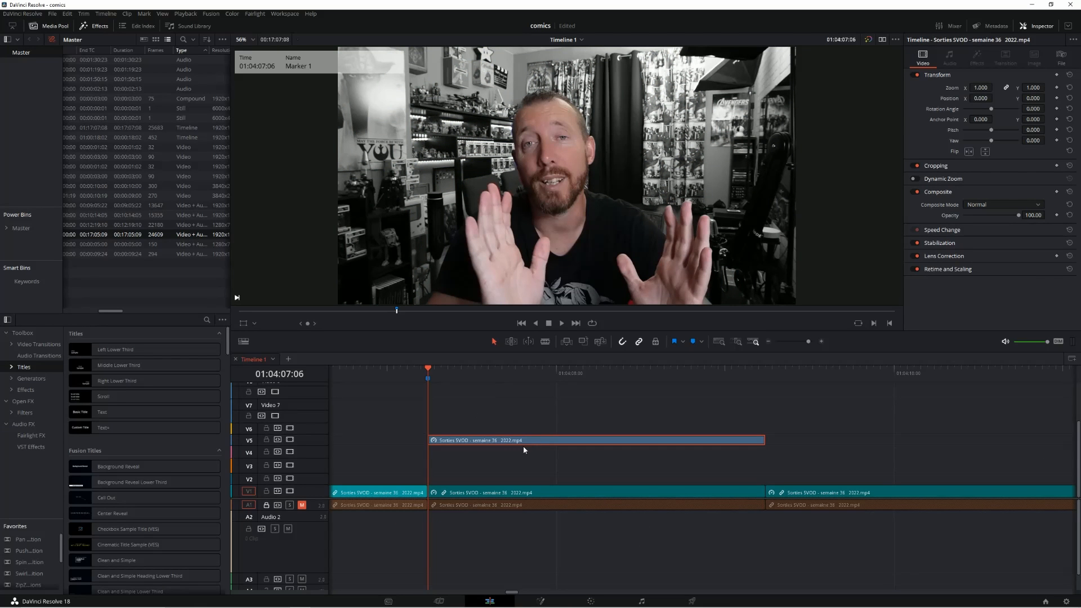
Step: Place the playhead at 01:04:08:01 and duplicate the masked presenter clip from V5 onto V4
mouse_move(428, 369)
mouse_down()
mouse_move(562, 381)
mouse_move(568, 431)
mouse_move(768, 445)
mouse_move(587, 444)
mouse_up()
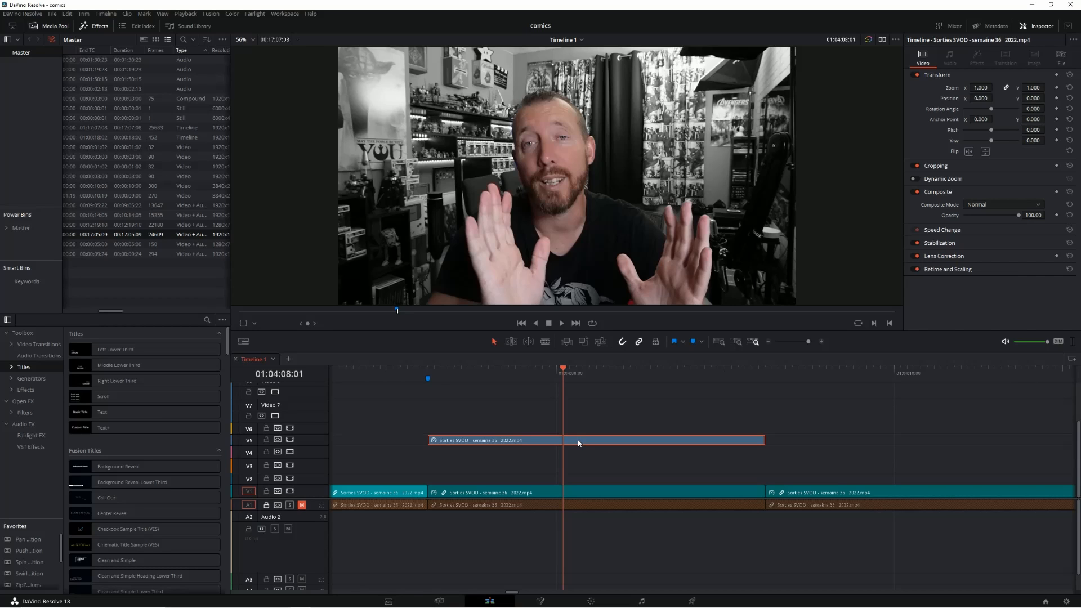
drag(579, 444, 579, 450)
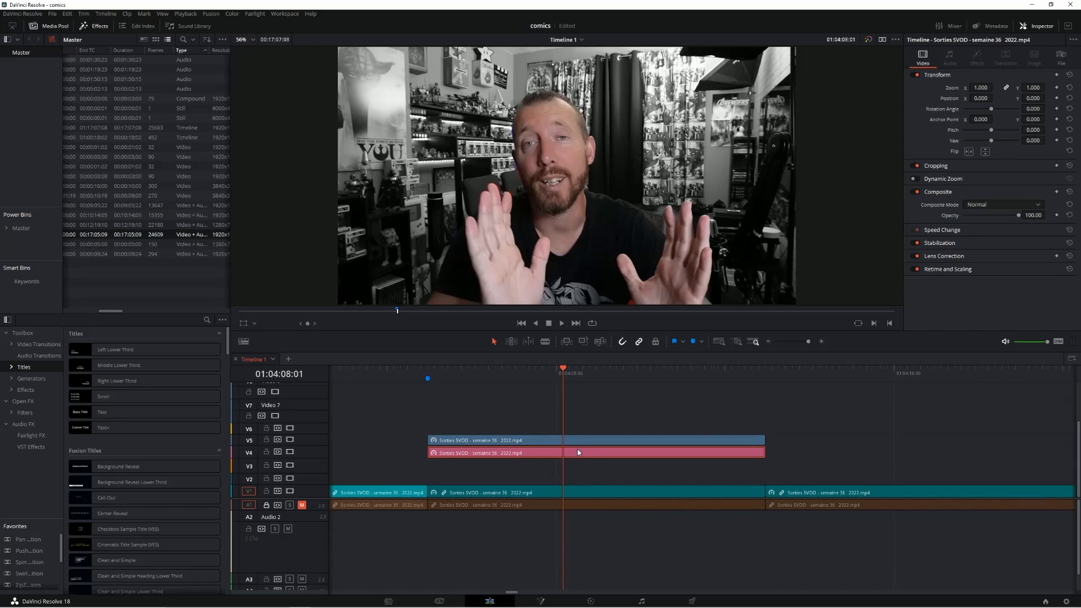
Step: Import the image background-4319358.png from the fond folder into the Master bin
click(53, 26)
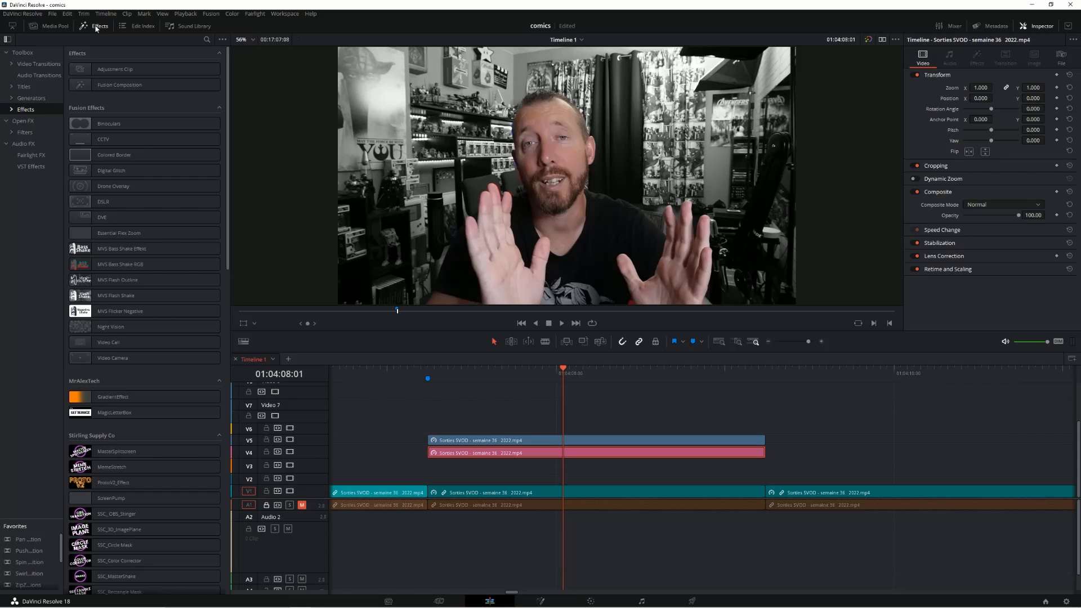
click(50, 26)
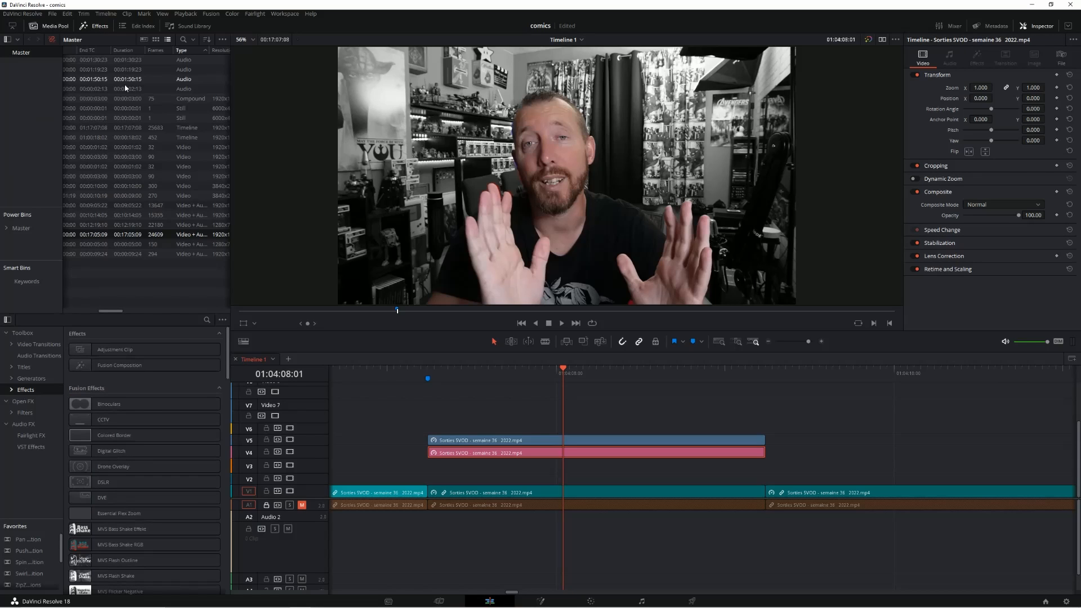
right_click(122, 281)
click(197, 362)
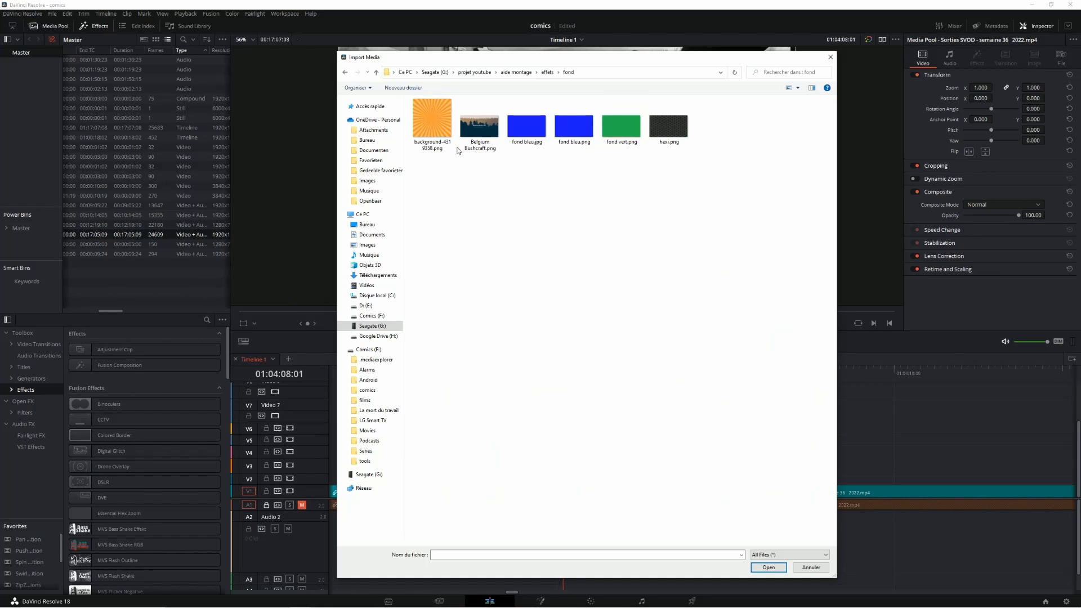
click(440, 124)
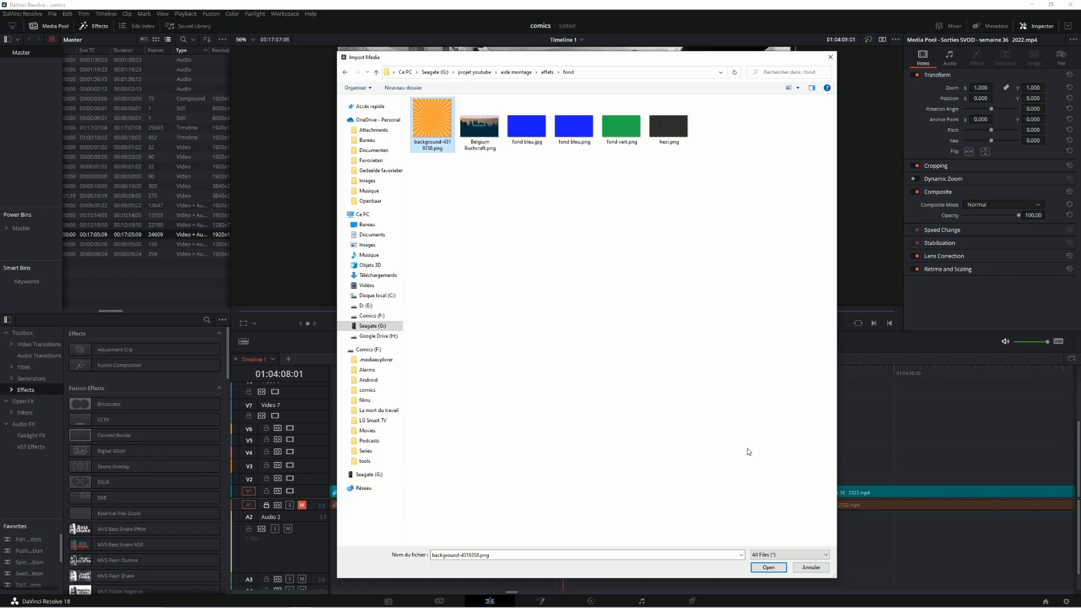
click(768, 567)
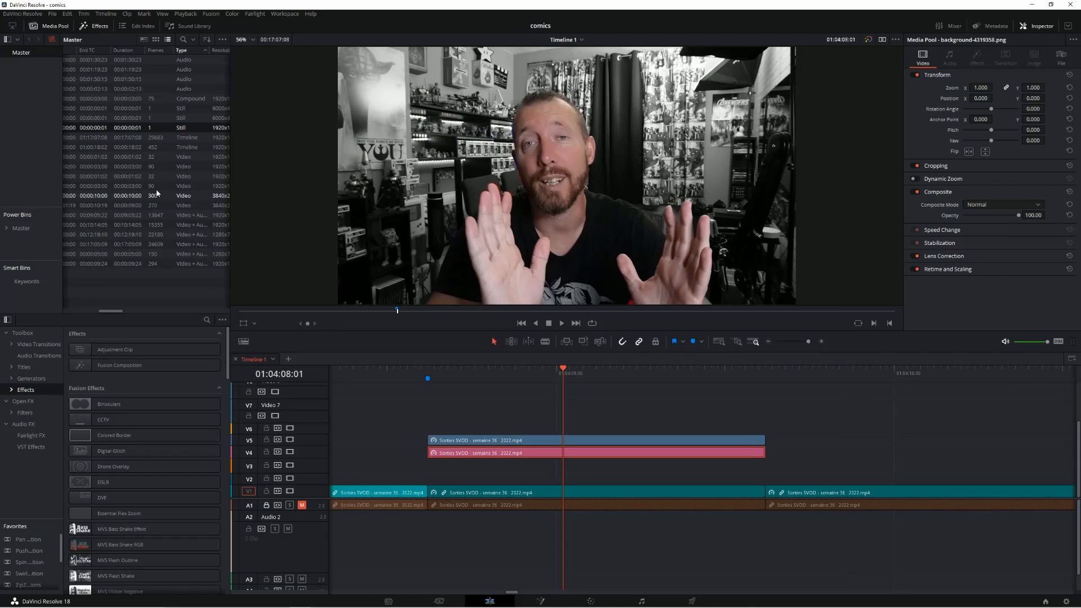
Step: Place background-4319358.png on V2 at the start of the freeze frame and trim its end to match the masked clips
drag(111, 311, 81, 310)
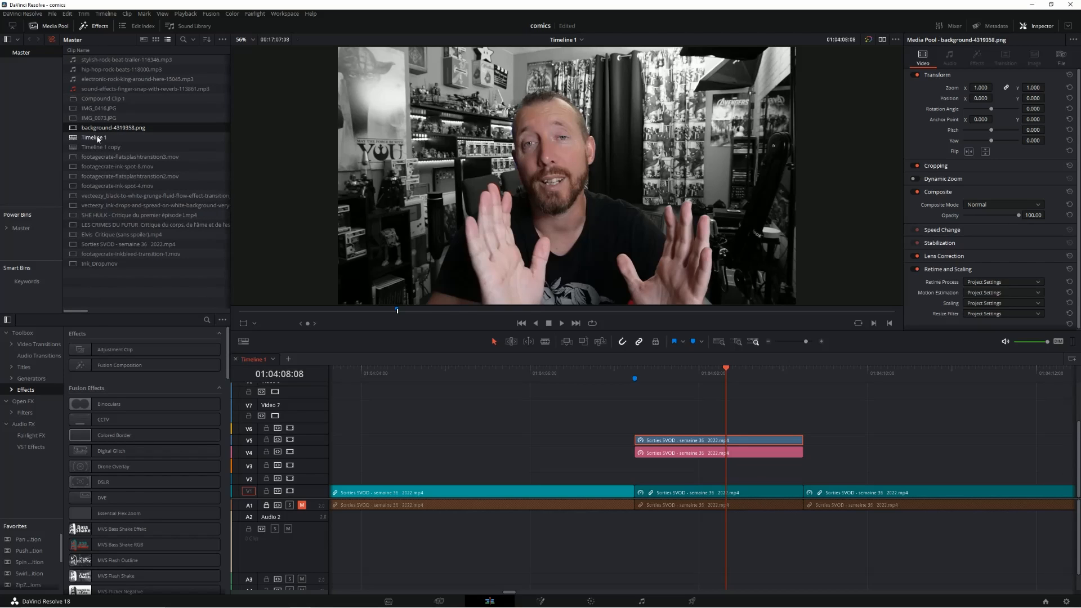
drag(99, 131, 639, 492)
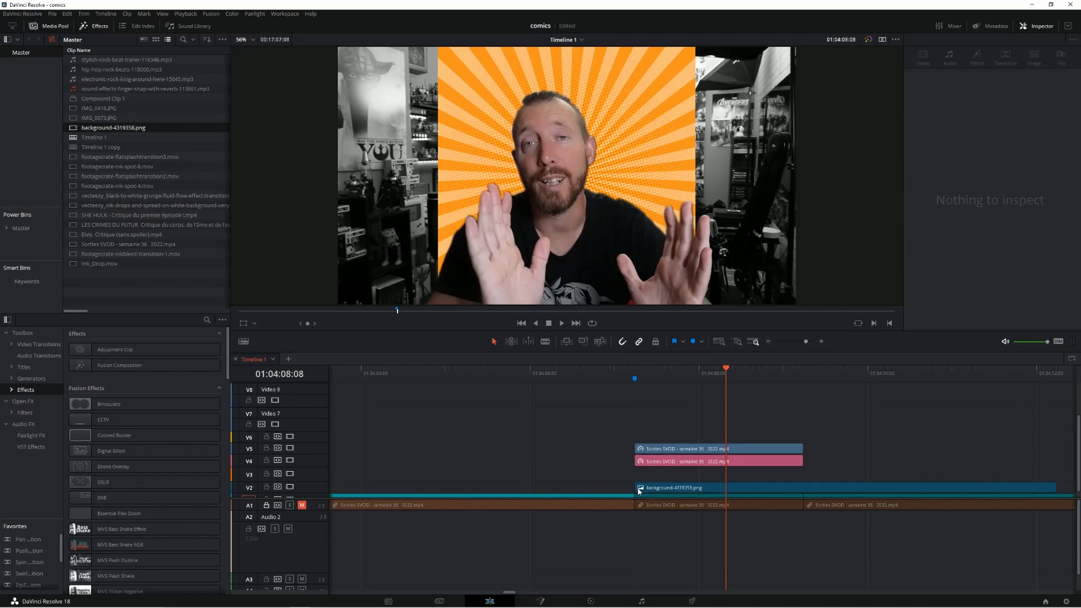
drag(1080, 438, 803, 469)
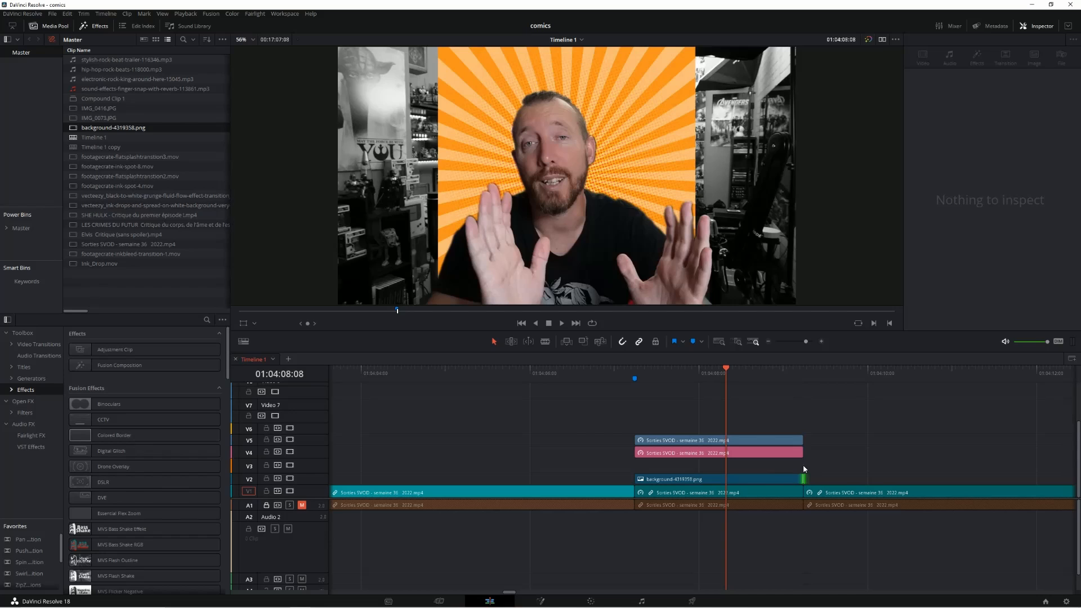
Step: Set the V2 sunburst image's scaling to Fill and its zoom to 1.480 so it covers the whole frame
click(749, 481)
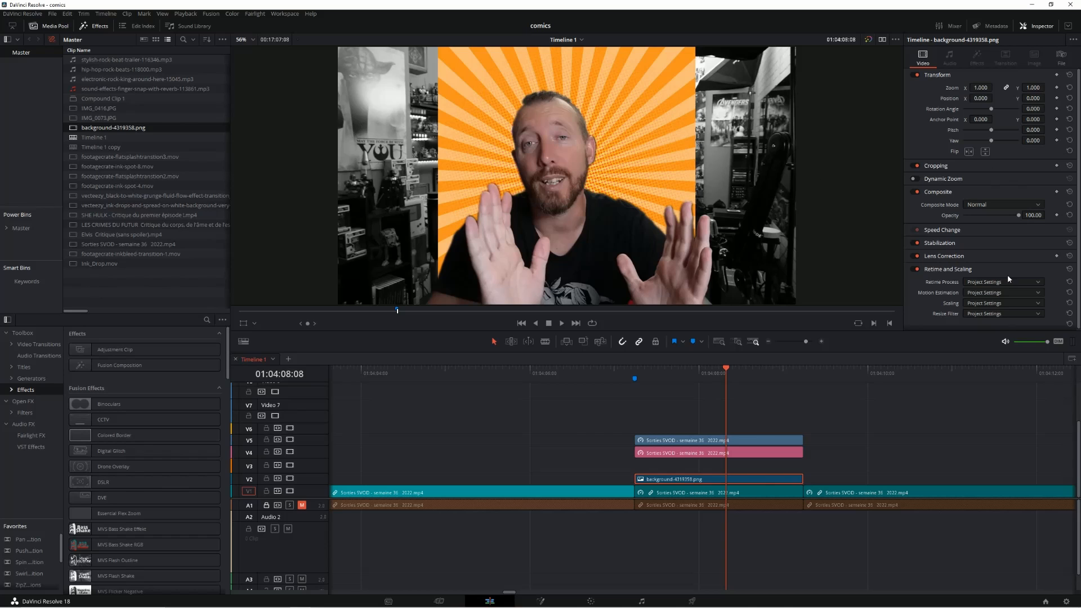
click(936, 270)
click(1042, 26)
click(1042, 27)
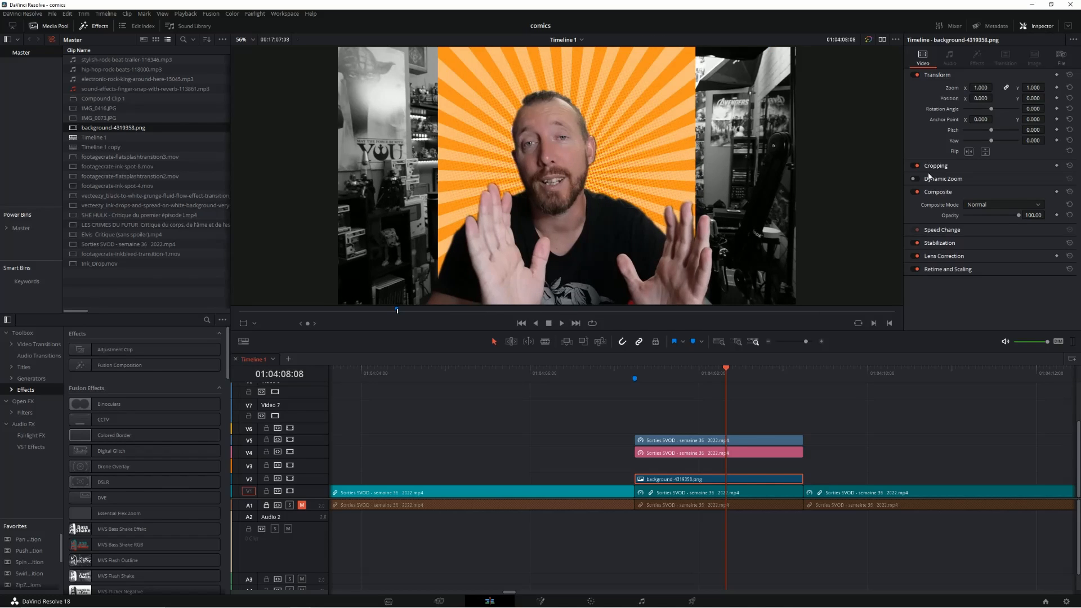
click(943, 269)
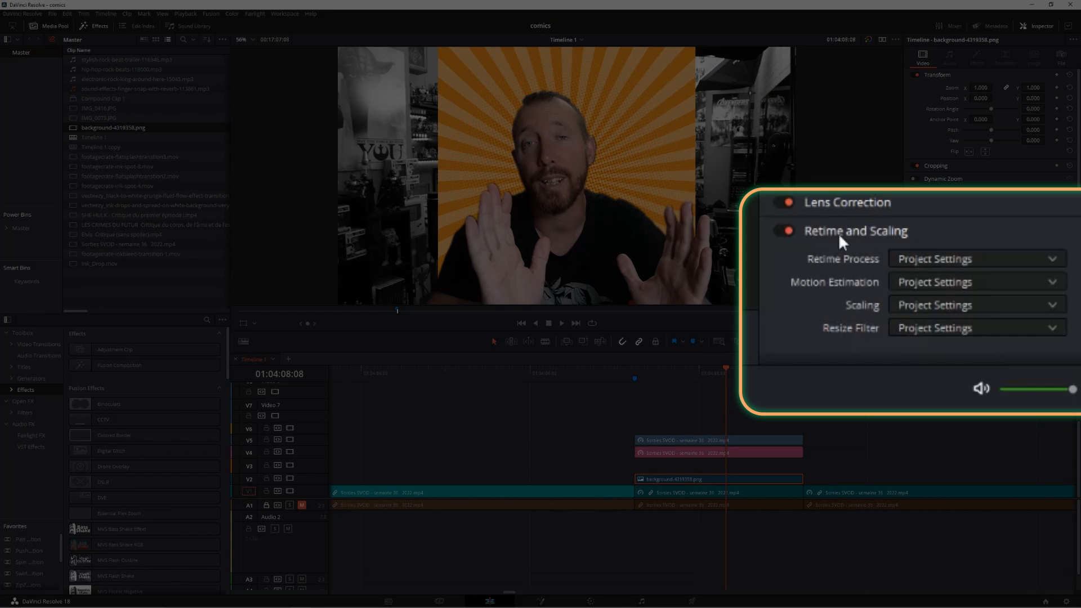
click(1009, 309)
click(939, 389)
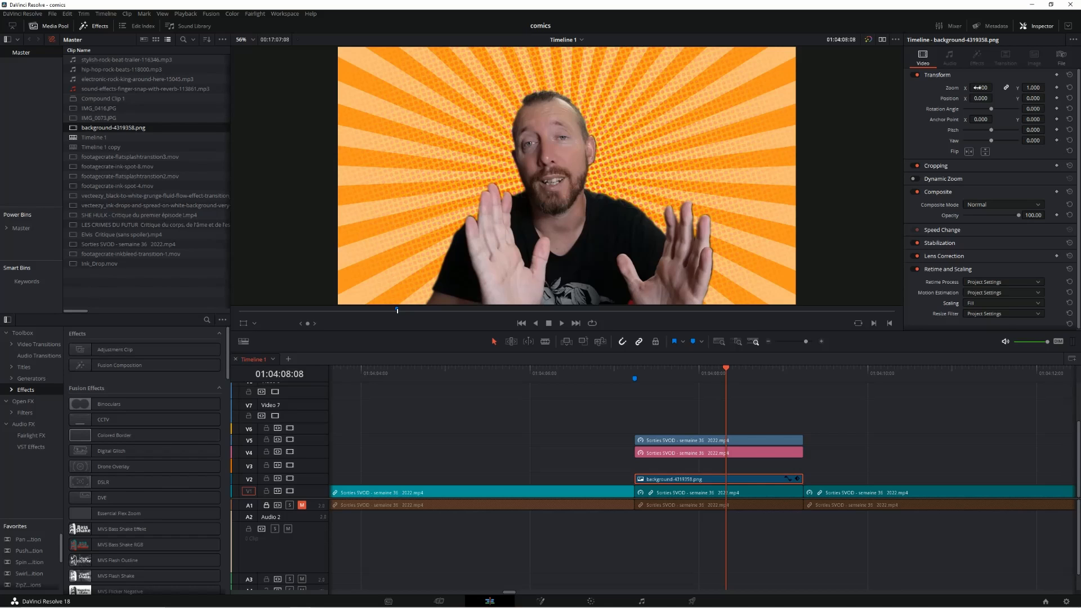
drag(986, 88, 996, 88)
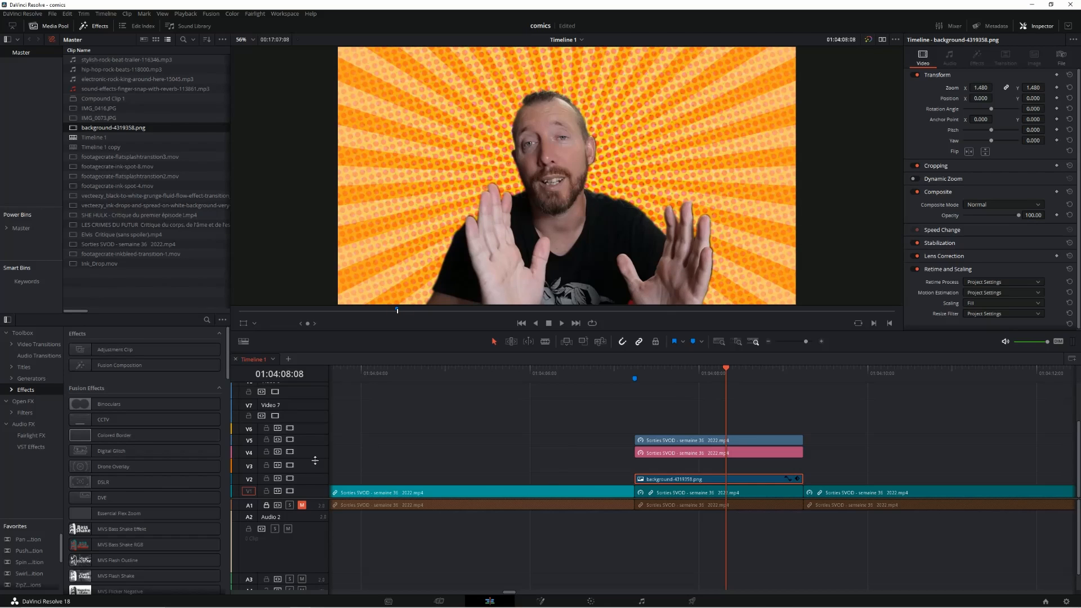
Step: Enlarge the V2 track and add a short fade-in and fade-out to the sunburst image
drag(315, 473, 333, 448)
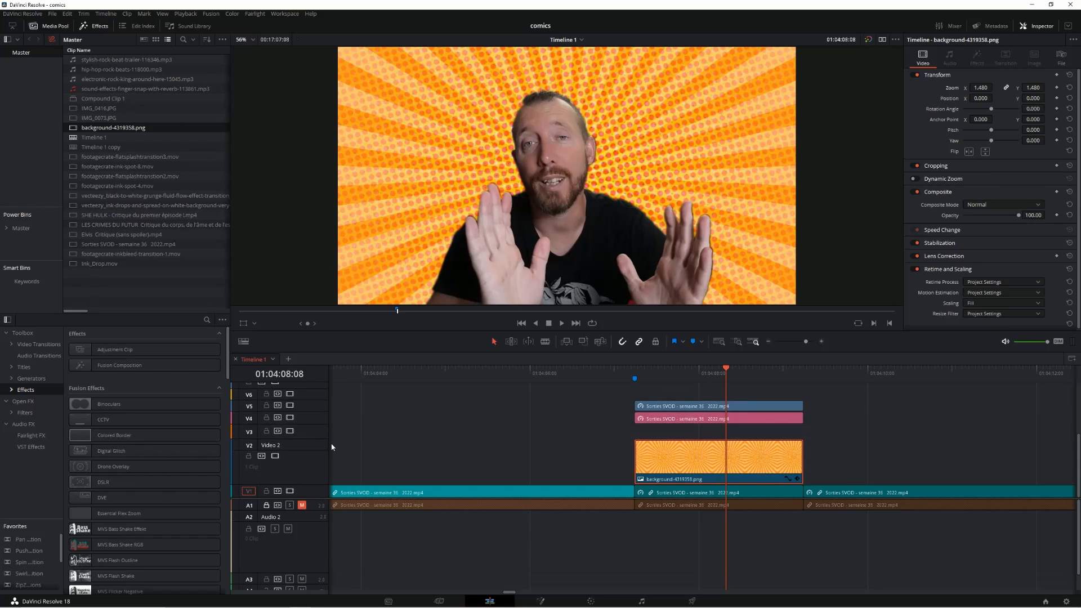
drag(637, 442, 653, 444)
drag(801, 442, 780, 443)
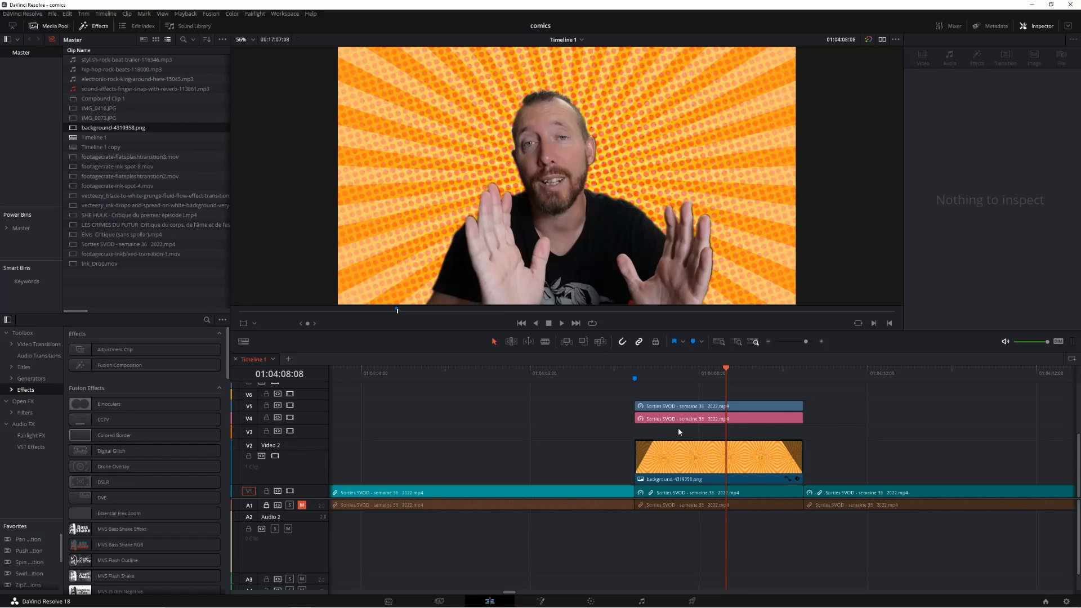
Step: Animate the sunburst image's rotation from a negative angle at 01:04:07:06 to 0 at 01:04:08:06, and save the project
drag(628, 375, 721, 392)
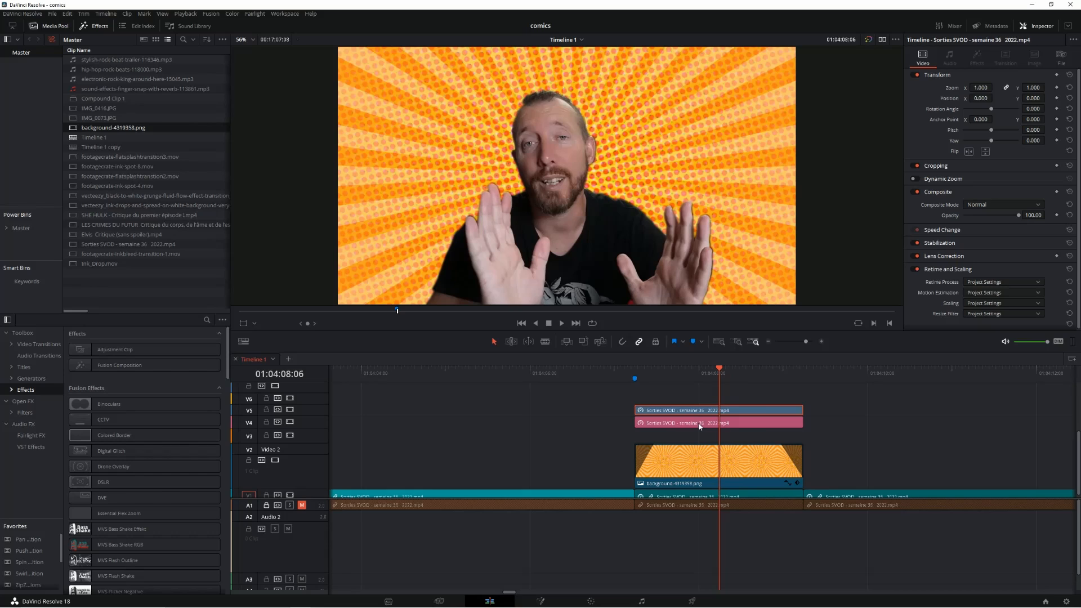
click(698, 465)
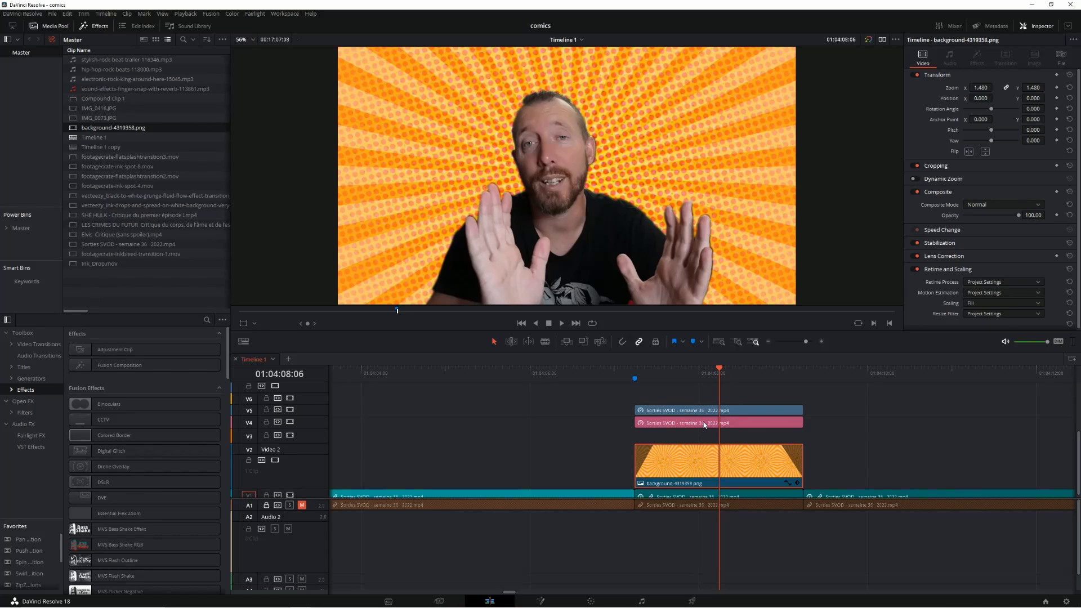
scroll(794, 416, up, 2)
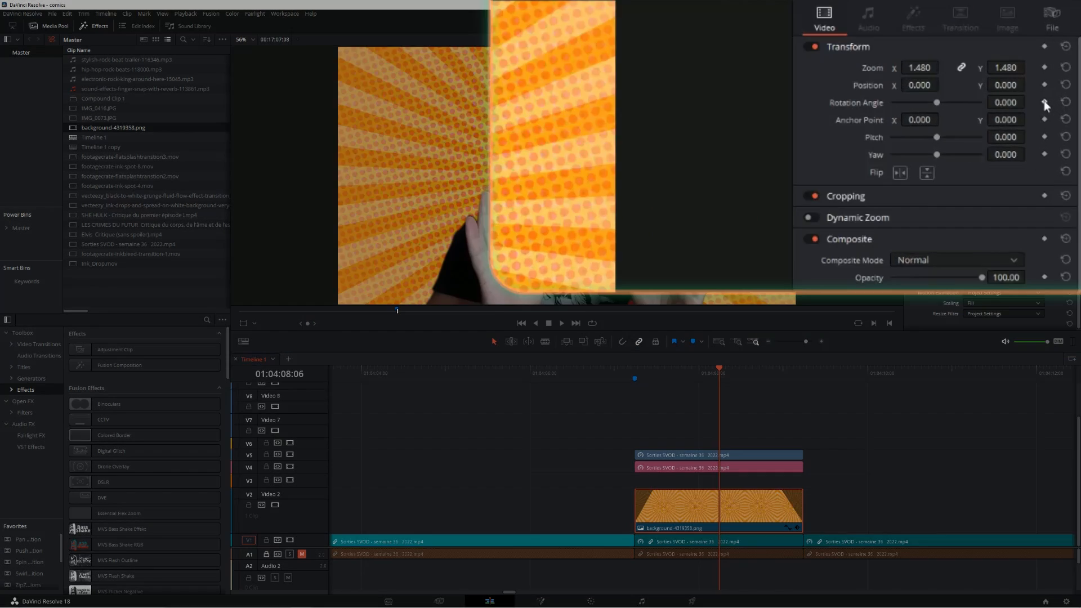
click(1057, 109)
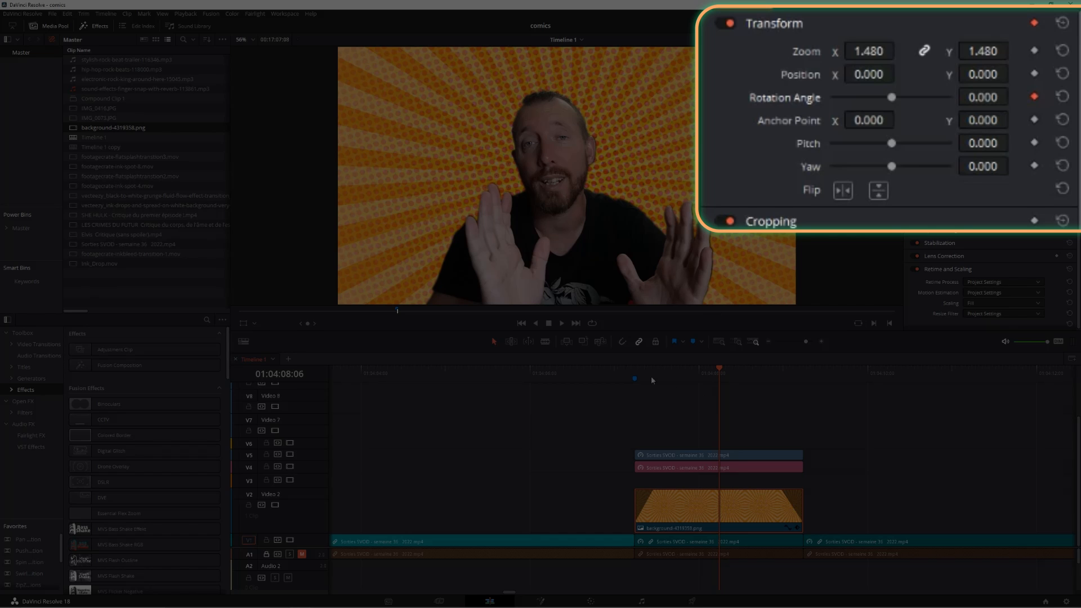
click(634, 374)
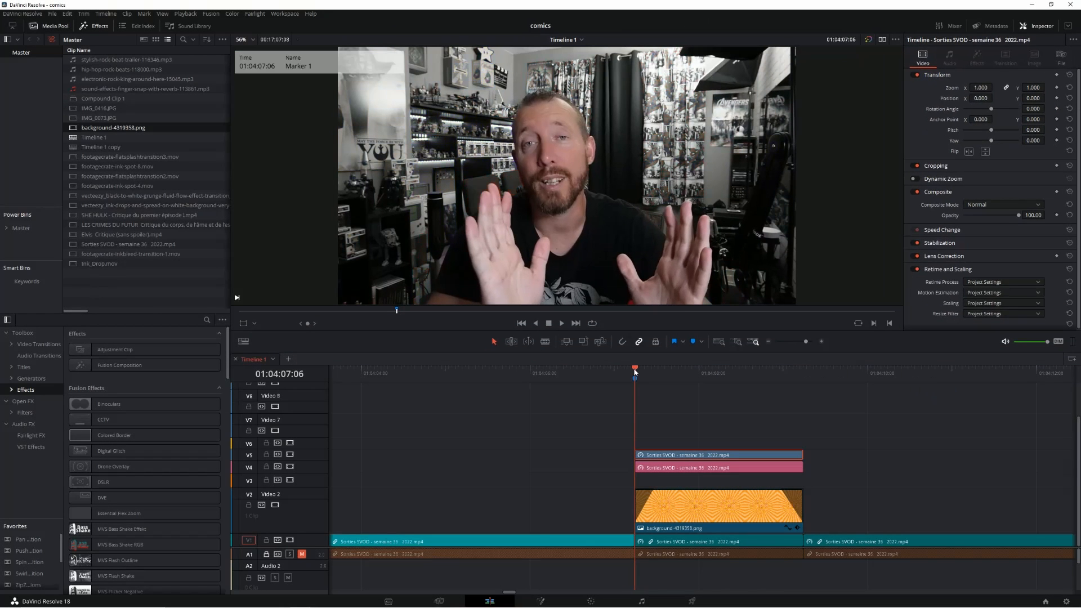
click(719, 503)
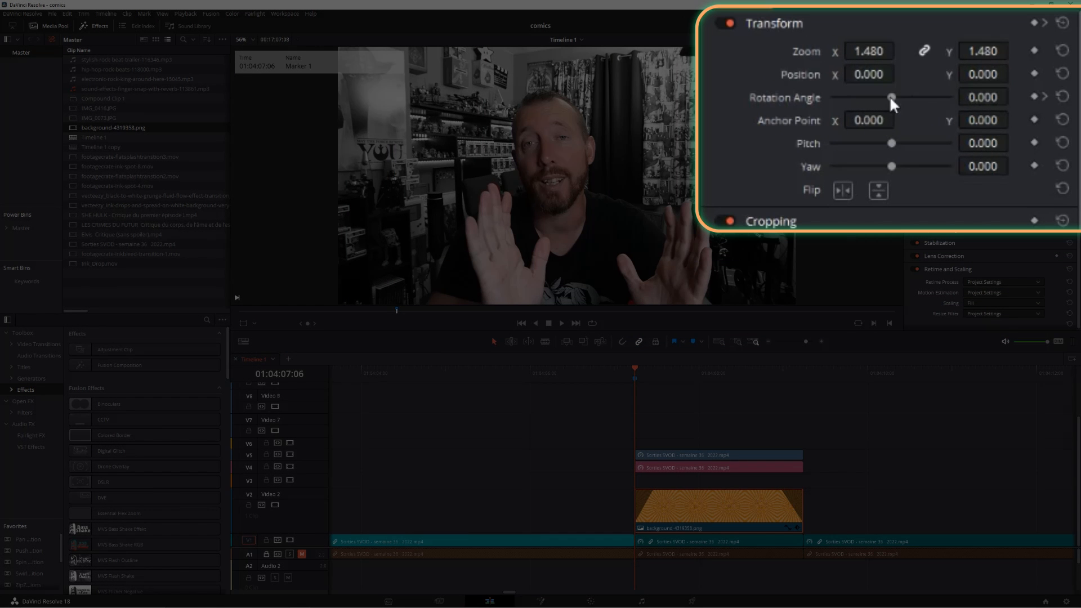
drag(890, 96, 820, 100)
key(ctrl+s)
Step: Turn off snapping and play back the freeze frame to check the sunburst's rotation and fade
key(space)
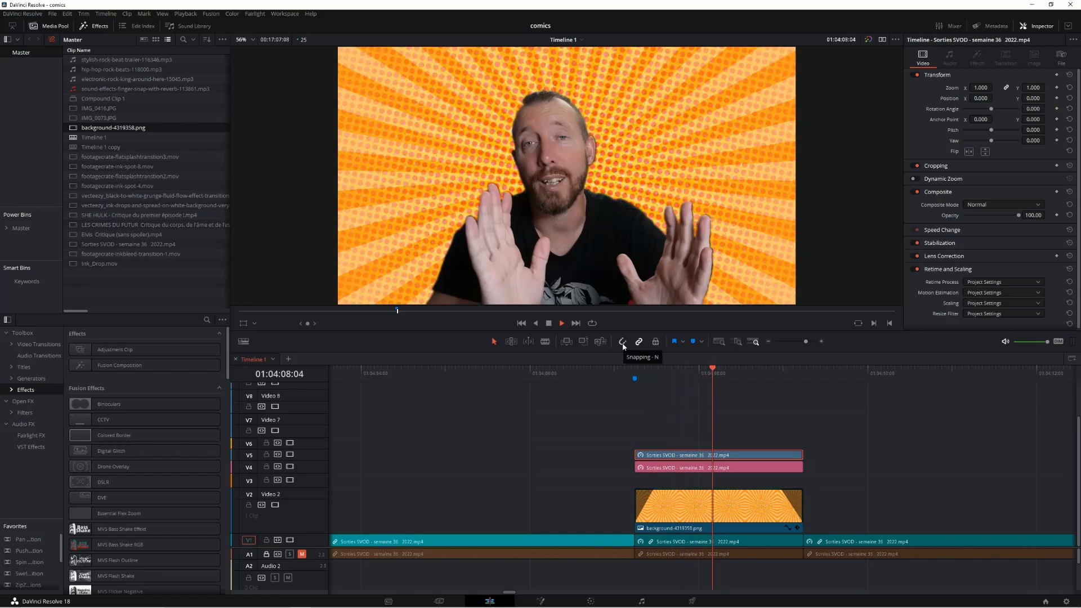
click(624, 341)
click(589, 371)
key(space)
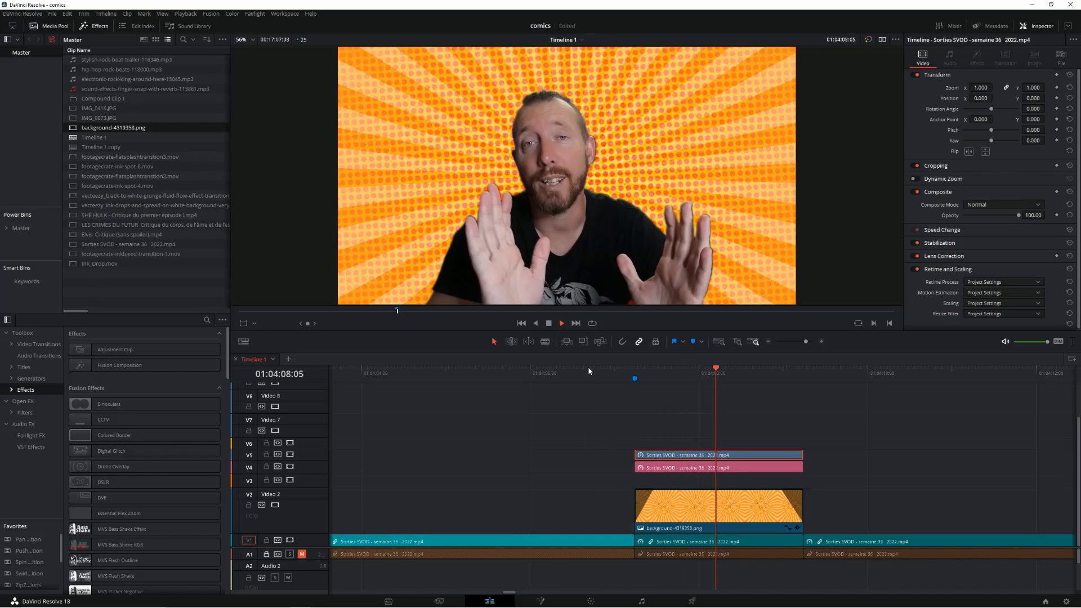
key(space)
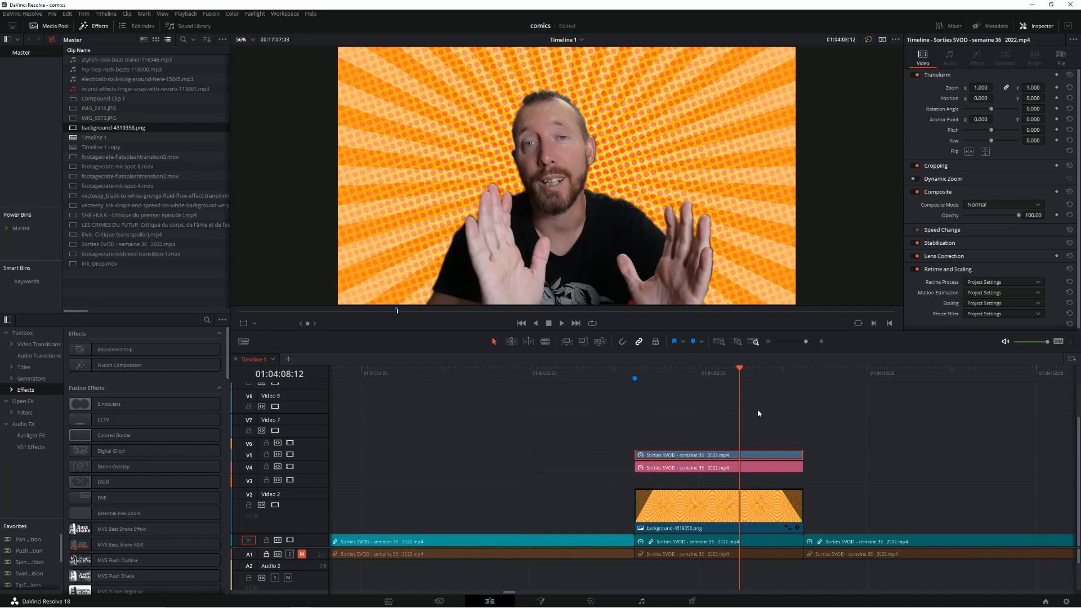
Step: Move the V4 duplicate past the freeze frame to view the V5 cutout alone, and return it to V4 beneath the cutout
click(704, 468)
drag(711, 469, 883, 456)
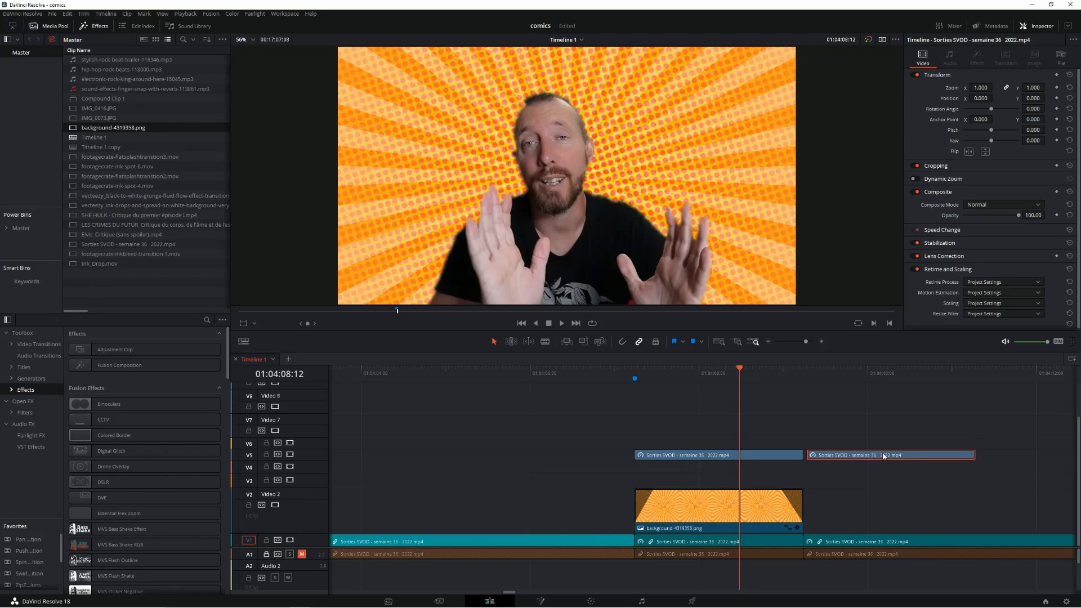
drag(740, 369, 726, 403)
drag(854, 456, 681, 466)
Step: Apply the Open FX Color Generator effect to the duplicate presenter clip on V4
click(103, 26)
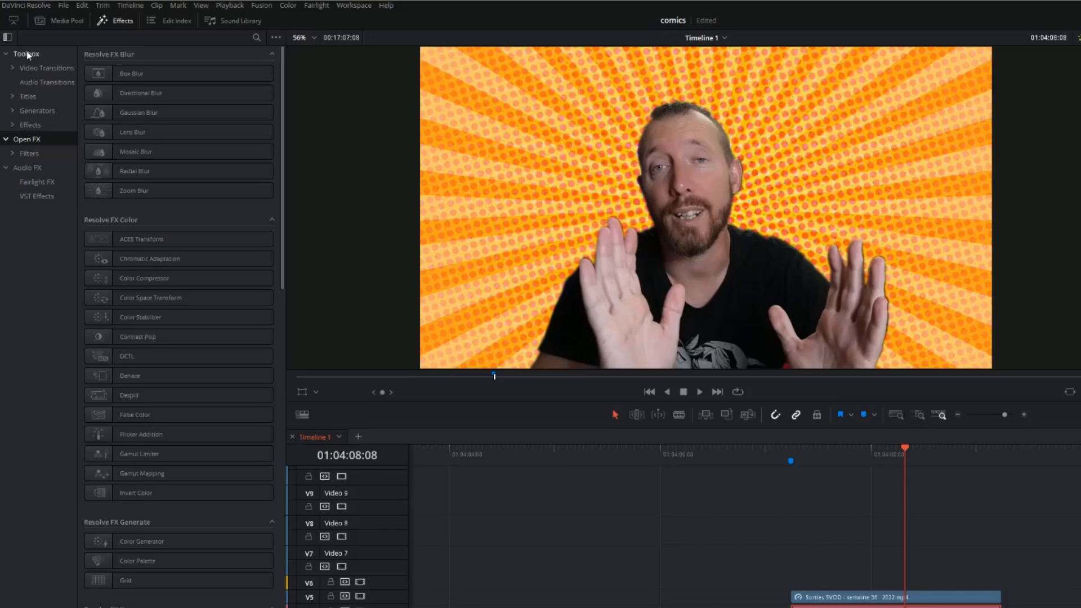
click(24, 53)
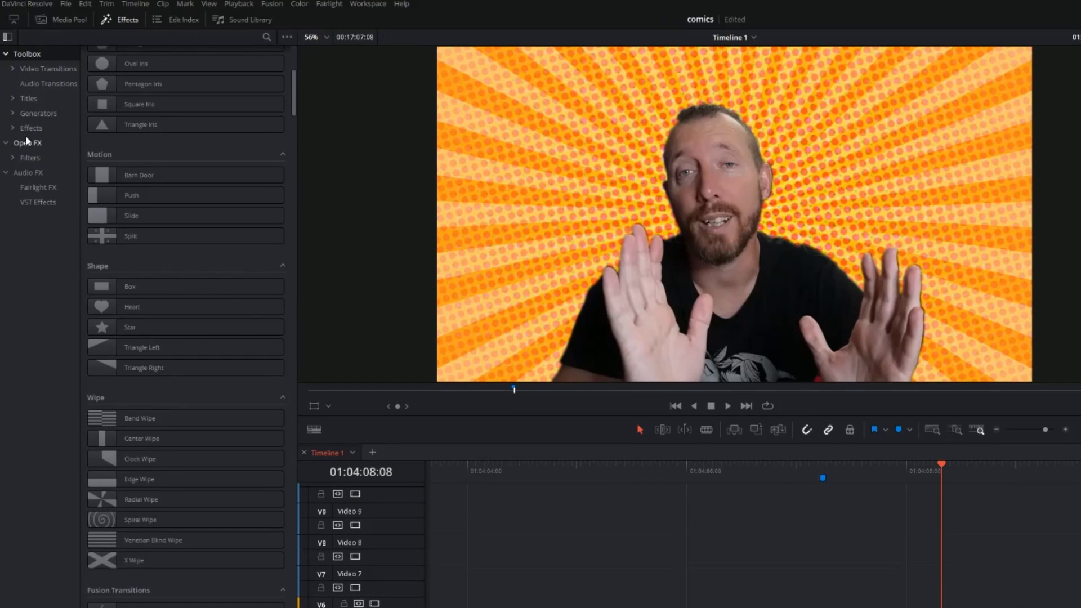
click(29, 143)
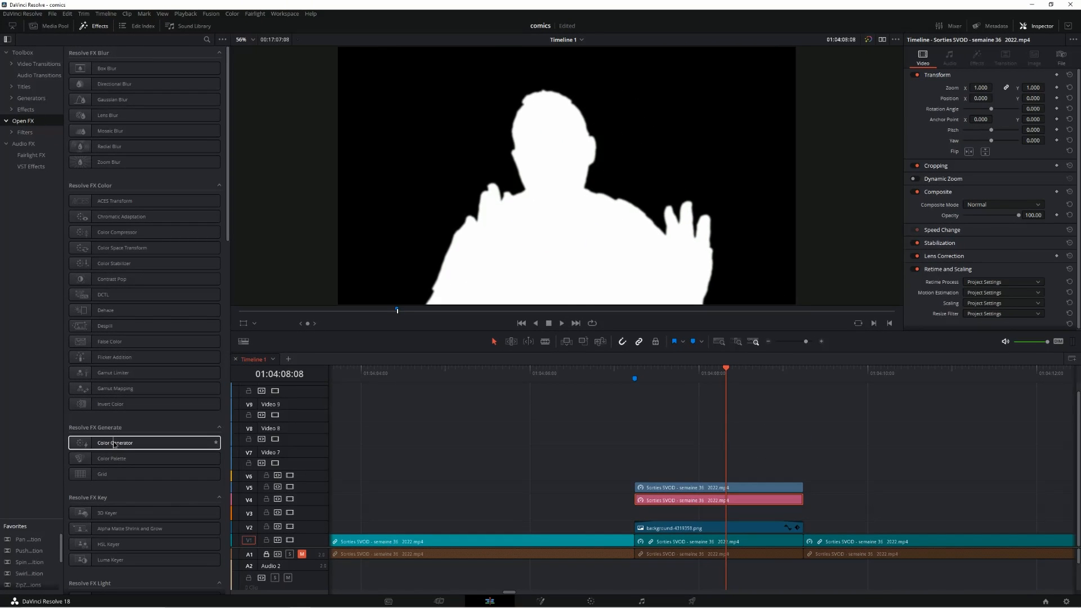
drag(113, 443, 716, 505)
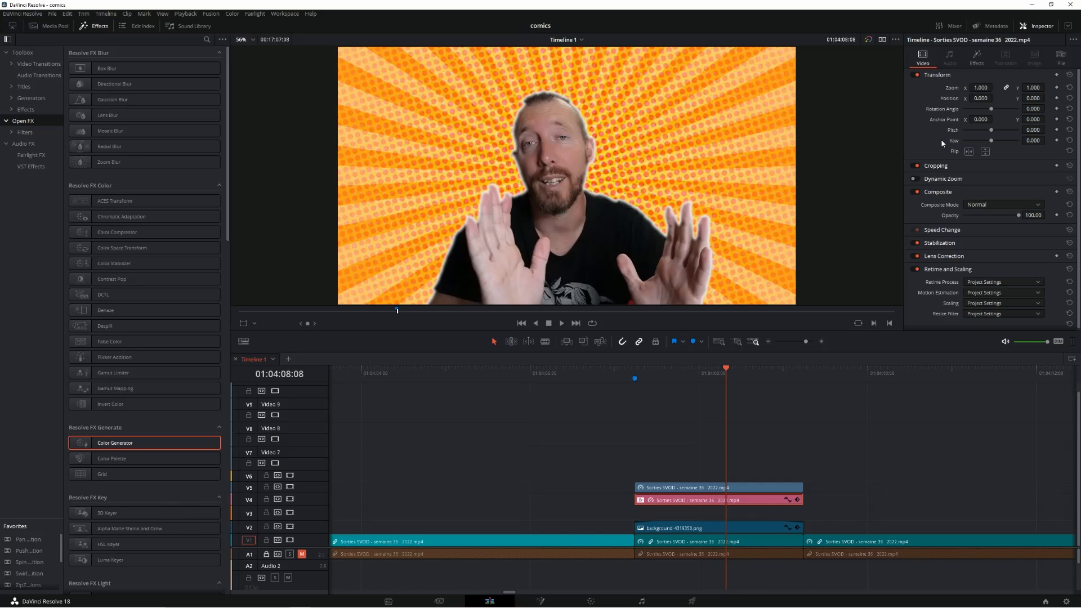
Step: Set the V4 silhouette's zoom to 0.960, shift it slightly down, and save the project
drag(982, 88, 995, 87)
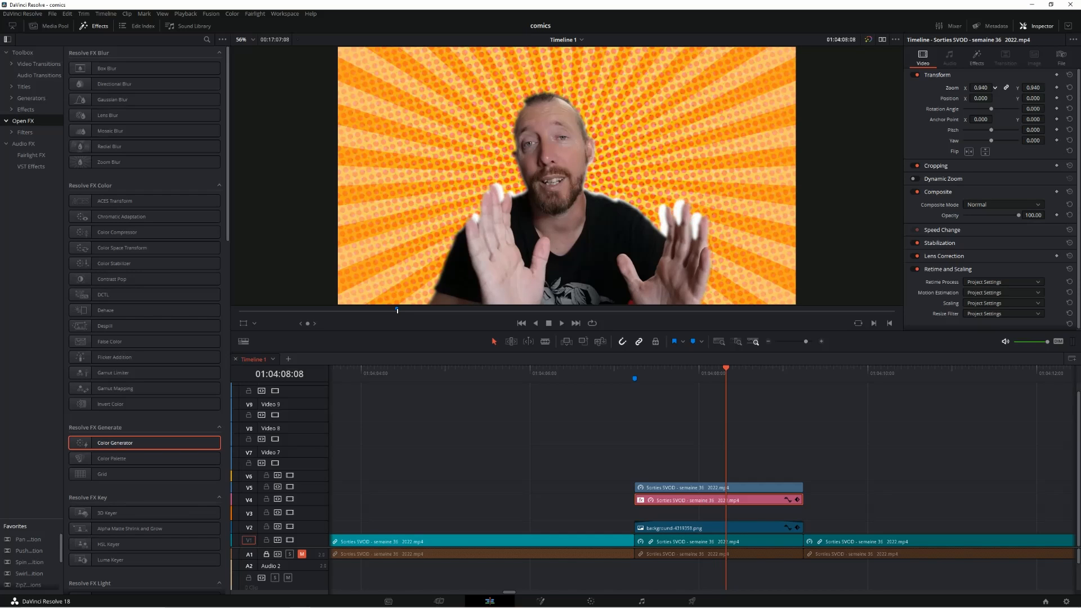
drag(995, 87, 1048, 98)
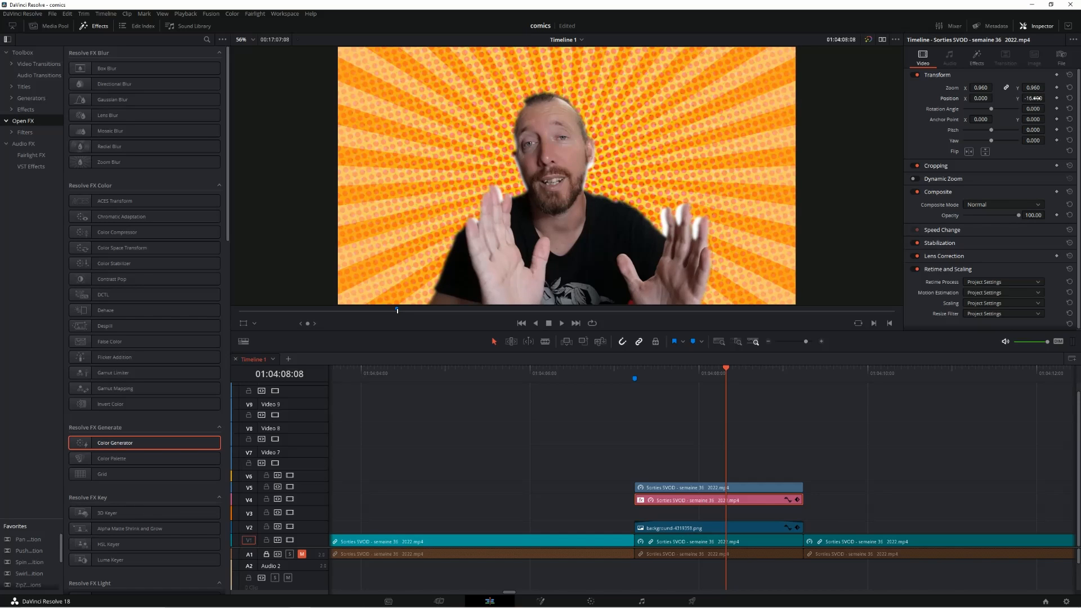
key(ctrl+s)
Step: Set the V4 silhouette's zoom to 1.430 and its position to X -184 and Y 51 at 01:04:08:06
mouse_move(727, 371)
mouse_down()
mouse_move(643, 377)
mouse_move(720, 383)
mouse_up()
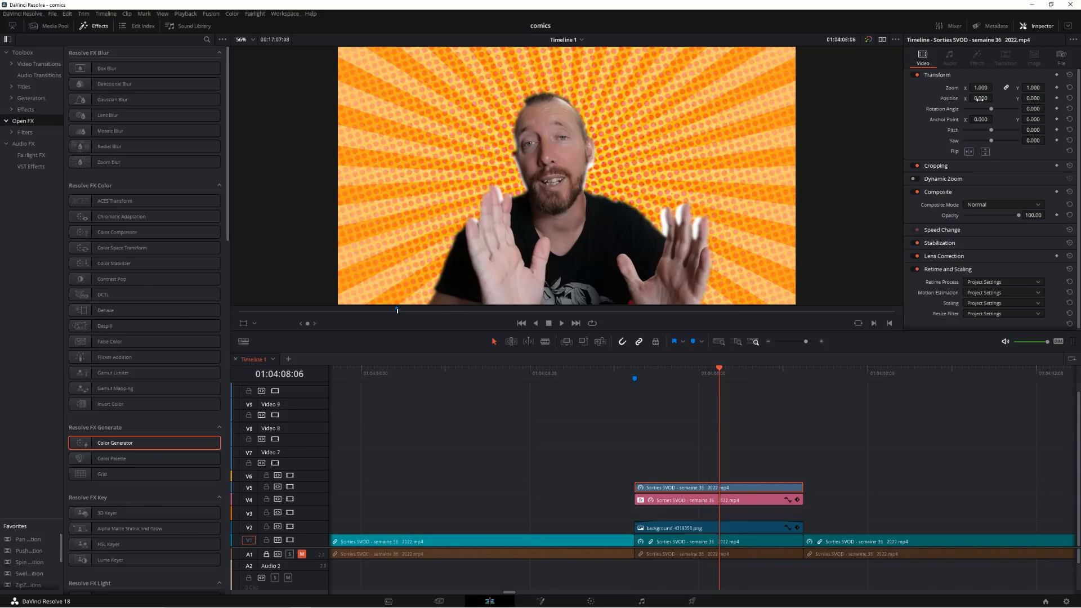
click(753, 500)
drag(981, 87, 999, 87)
drag(908, 179, 883, 178)
drag(1033, 98, 1048, 98)
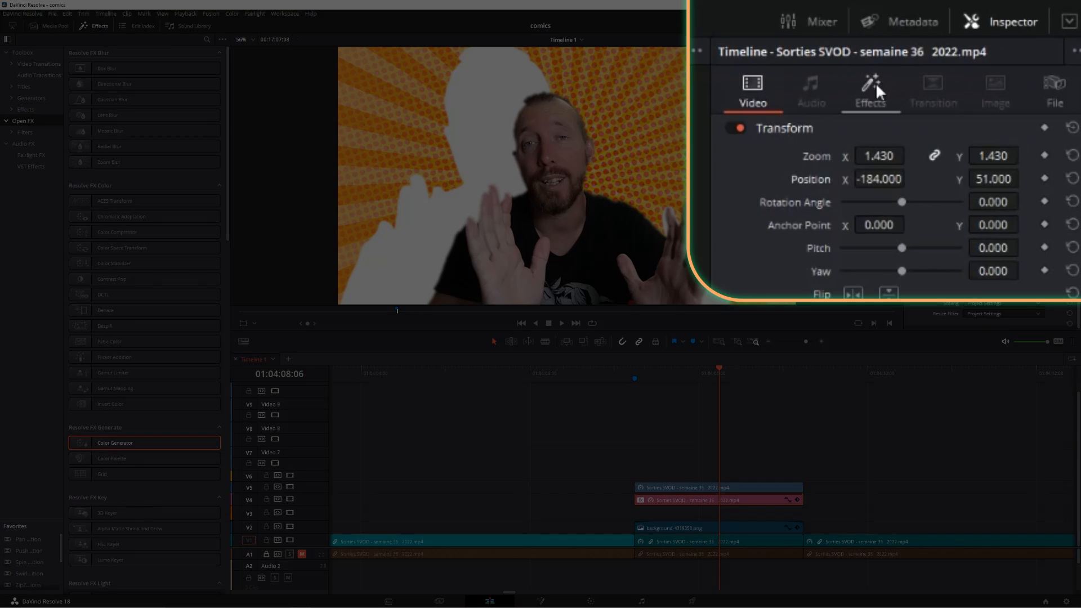
Step: Change the V4 silhouette's Color Generator colour to light turquoise with red 142, green 255 and blue 223
click(977, 57)
click(968, 108)
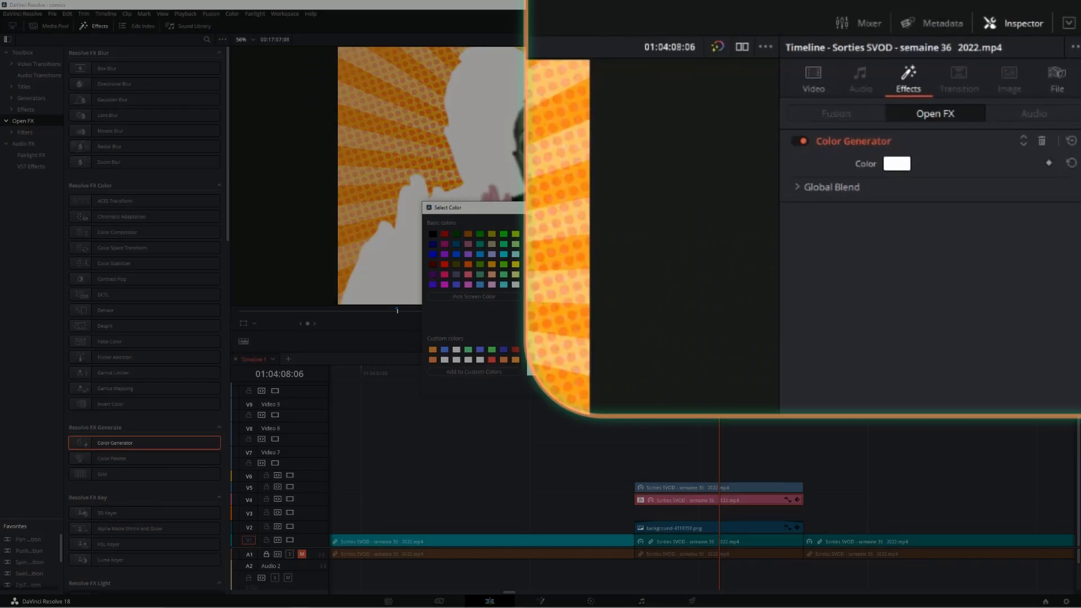
click(601, 266)
drag(600, 266, 578, 271)
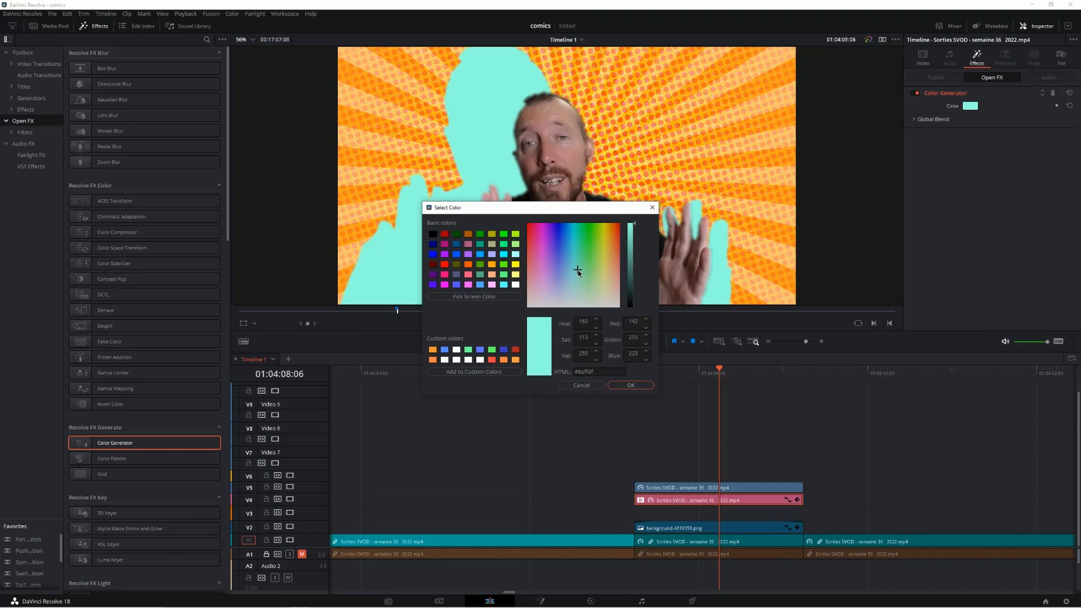
click(630, 386)
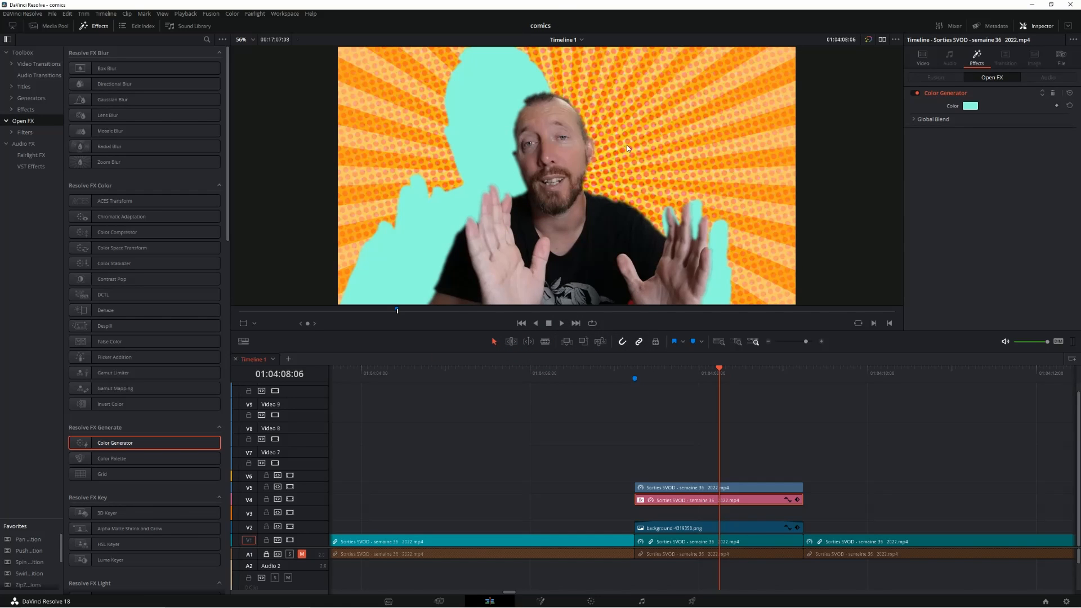
Step: Place the Pngtree ink style grunge brush stroke image on V3 at the start of the freeze frame and view it at 01:04:08:08
click(55, 26)
mouse_move(151, 147)
mouse_down()
mouse_move(507, 379)
mouse_move(493, 437)
mouse_up()
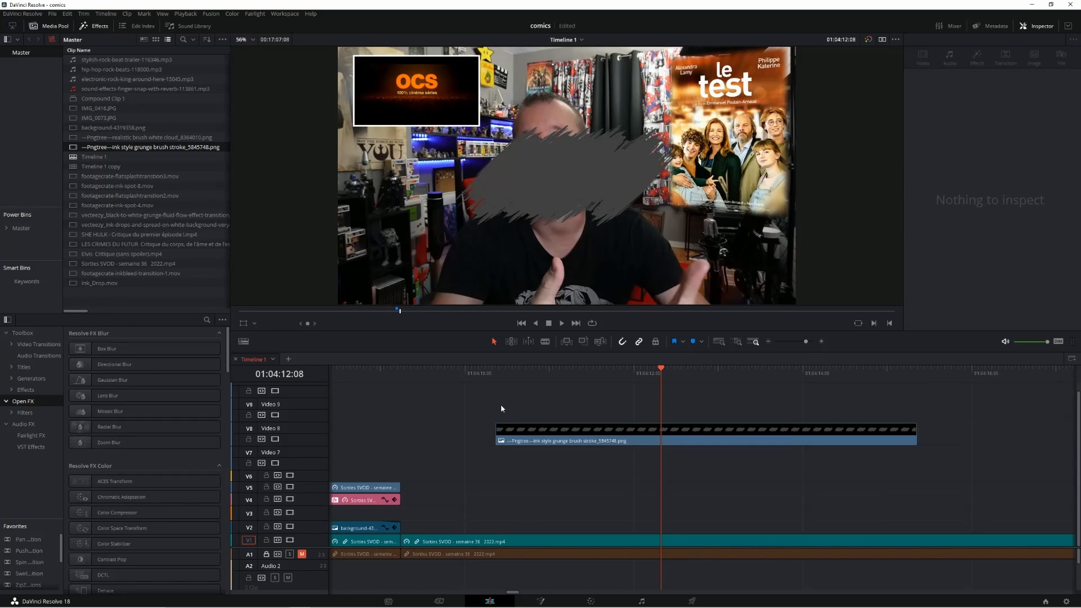
scroll(525, 515, left, 5)
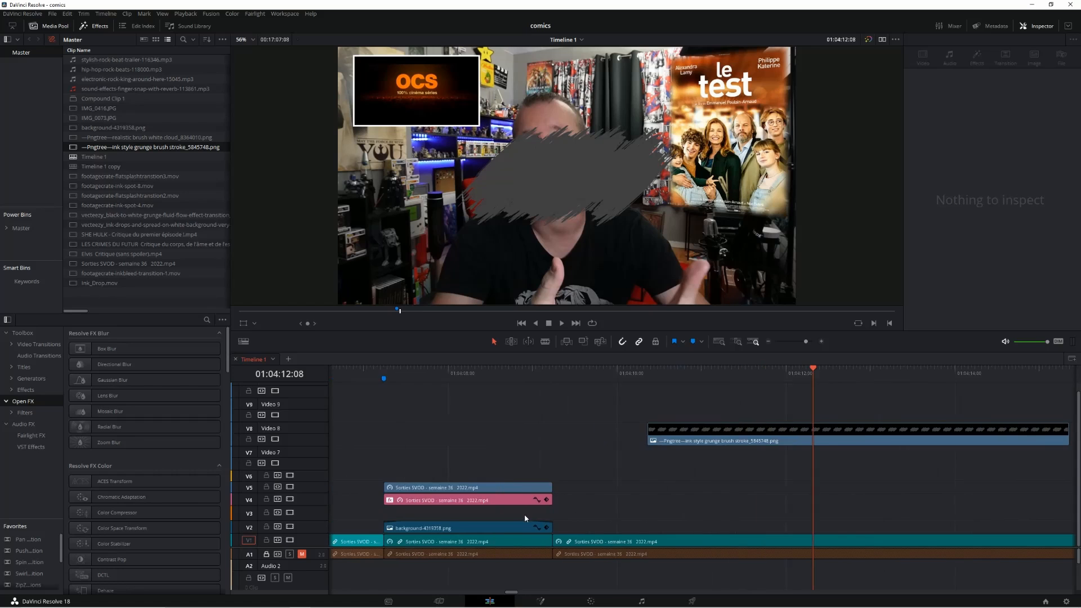
mouse_move(778, 434)
mouse_down()
mouse_move(719, 496)
mouse_move(691, 507)
mouse_move(506, 517)
mouse_up()
click(538, 487)
click(525, 371)
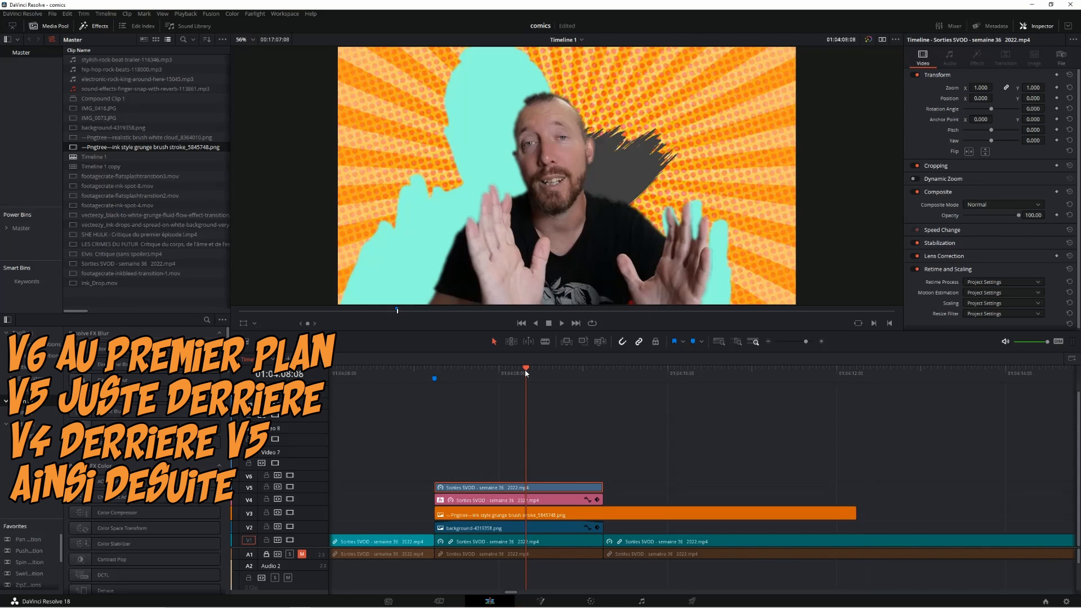
Step: Set the brush stroke's zoom to 2.170 and position X to 821, and trim its end to match the freeze frame clips
click(544, 516)
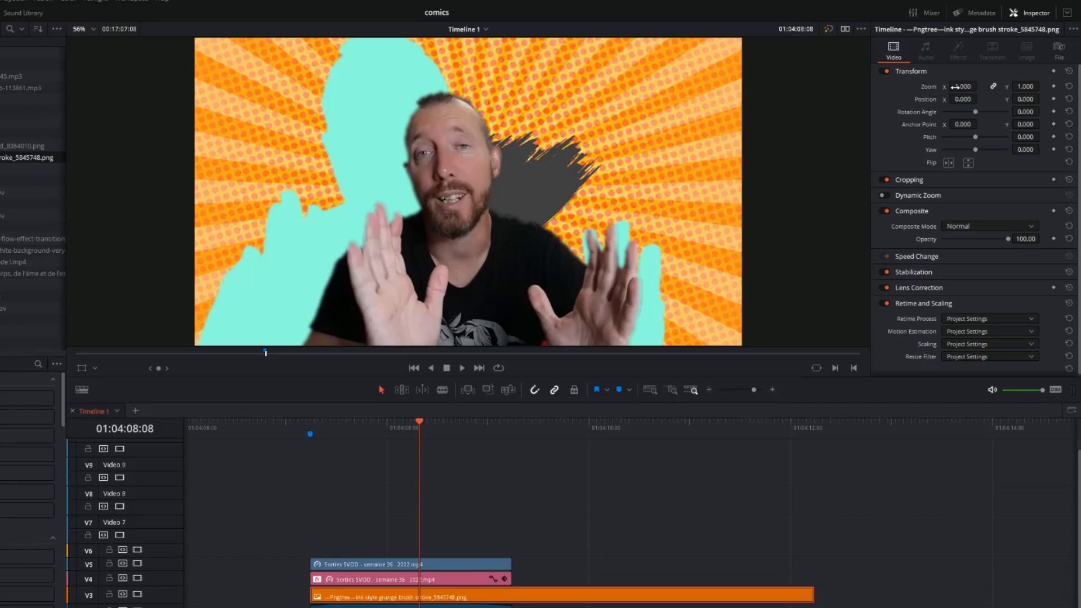
mouse_move(979, 88)
mouse_down()
mouse_move(995, 86)
mouse_move(972, 99)
mouse_up()
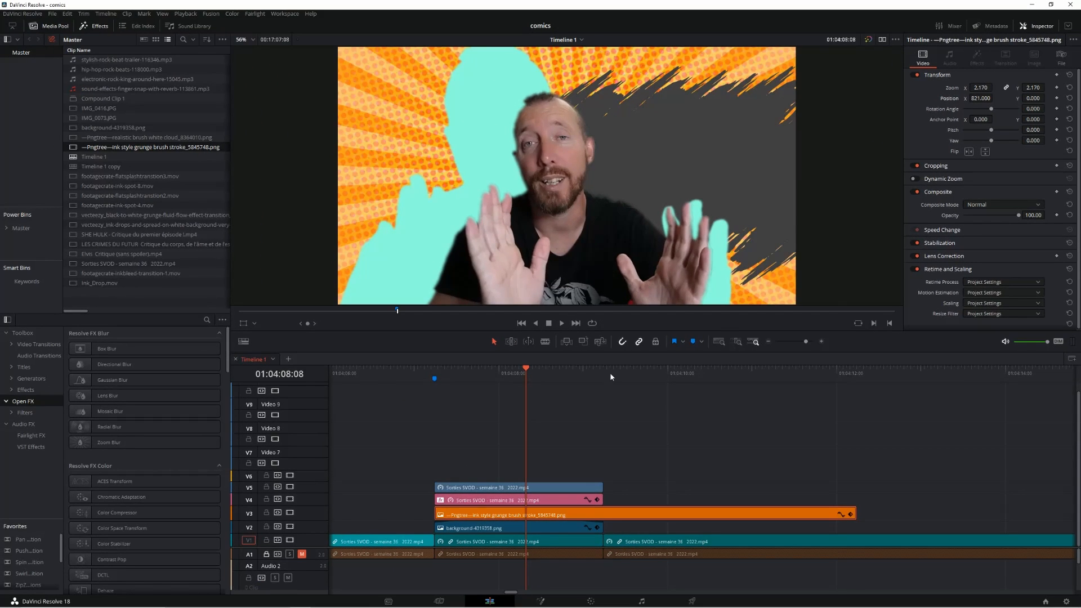
drag(855, 515, 603, 505)
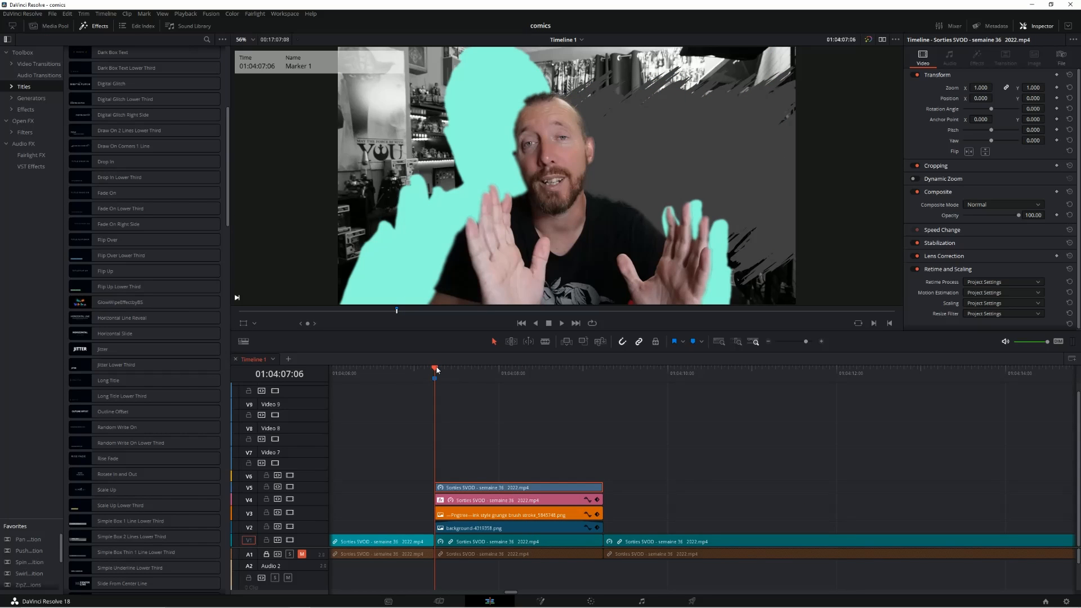
Step: Add zoom and position keyframes to the V4 silhouette at 01:04:08:04
drag(444, 367, 512, 377)
click(540, 500)
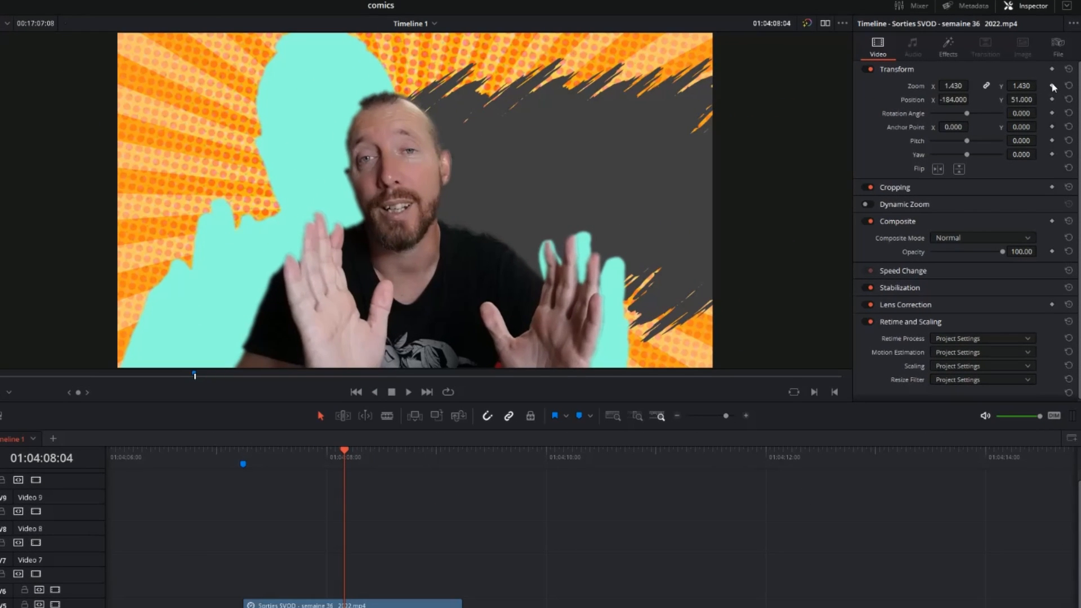
click(1058, 87)
click(1053, 100)
Step: Shrink and reposition the V4 silhouette at 01:04:07:06 so it starts hidden behind the presenter, and play back the animation
click(246, 456)
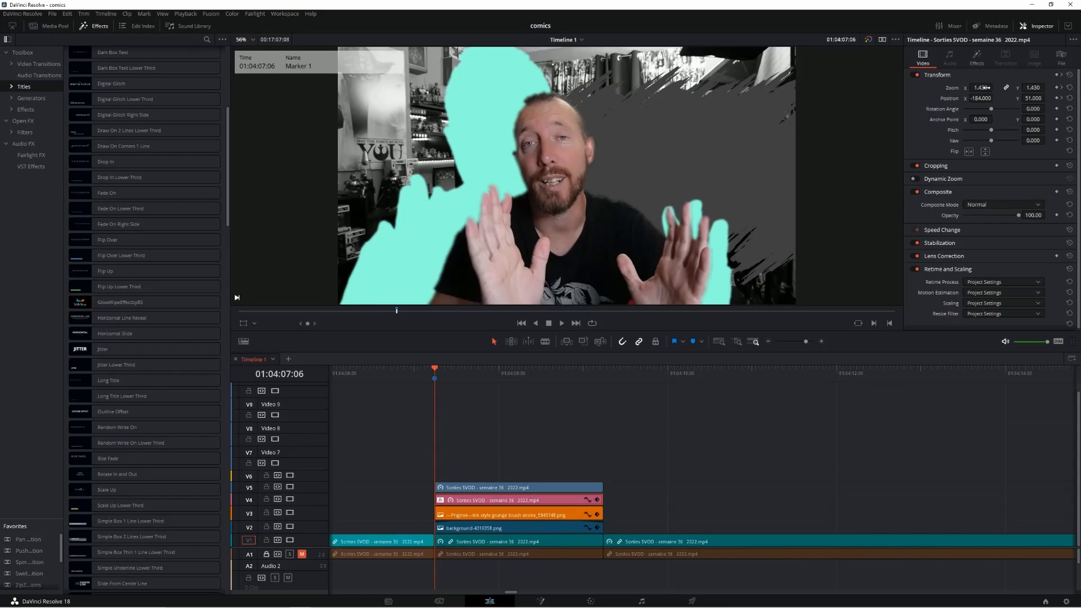
mouse_move(995, 88)
mouse_down()
mouse_move(985, 98)
mouse_move(1036, 98)
mouse_move(986, 98)
mouse_up()
mouse_move(992, 87)
mouse_down()
mouse_move(966, 88)
mouse_move(1014, 96)
mouse_move(994, 96)
mouse_up()
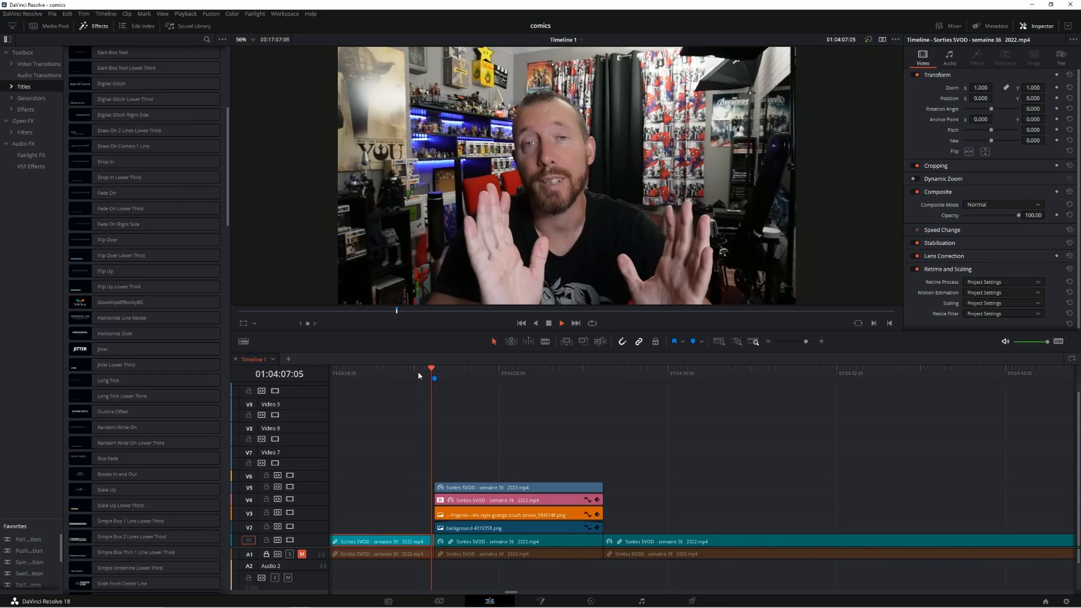
key(space)
key(space)
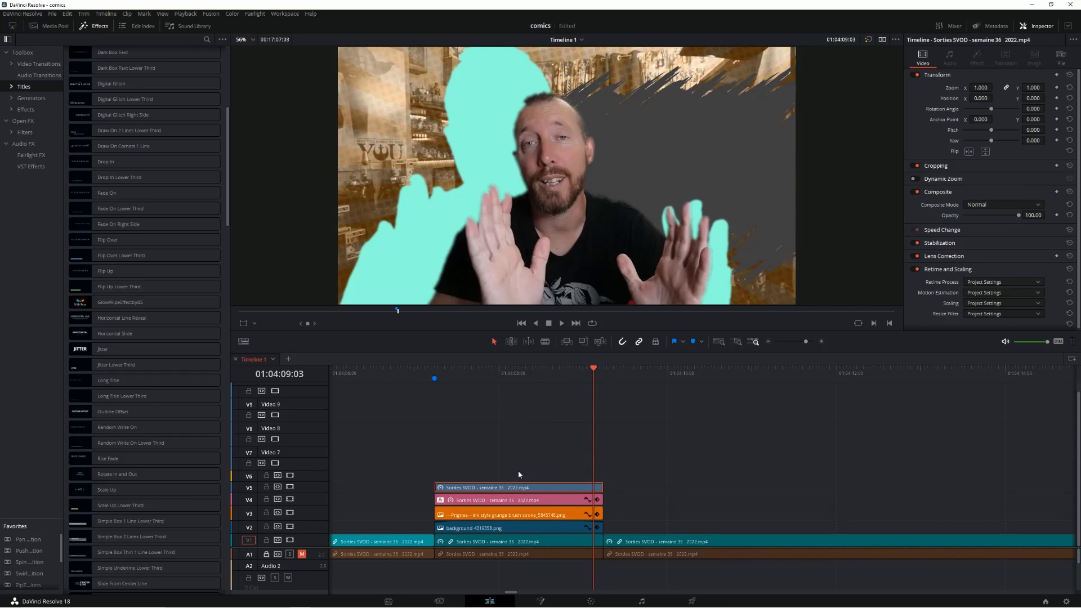
Step: Show the V4 silhouette's zoom curve, shift its second Zoom X keyframe earlier with zoom 1.413, and play back the freeze frame
drag(320, 497, 320, 438)
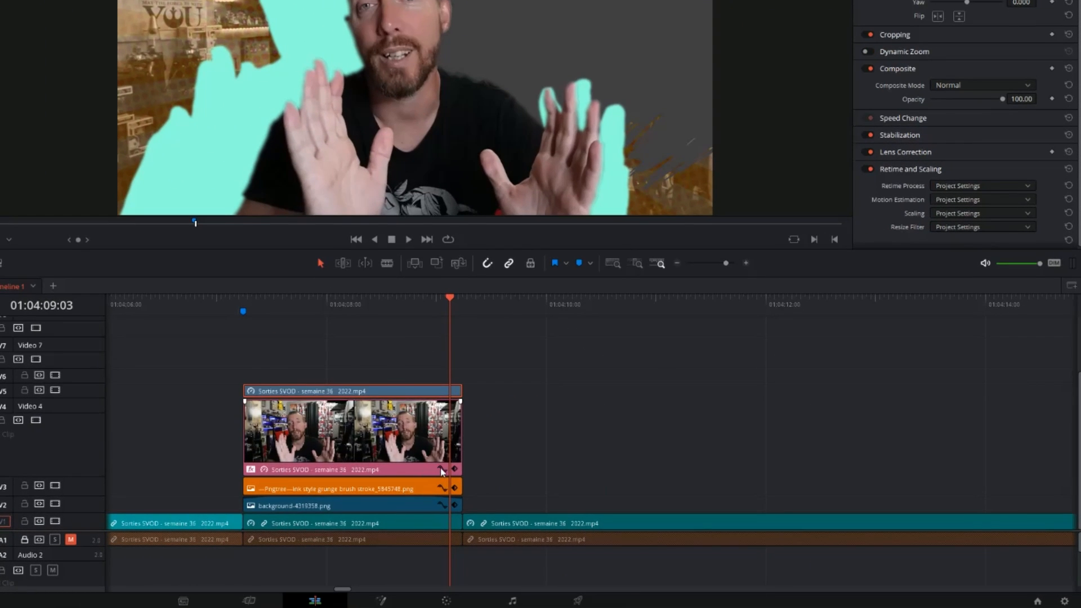
click(441, 469)
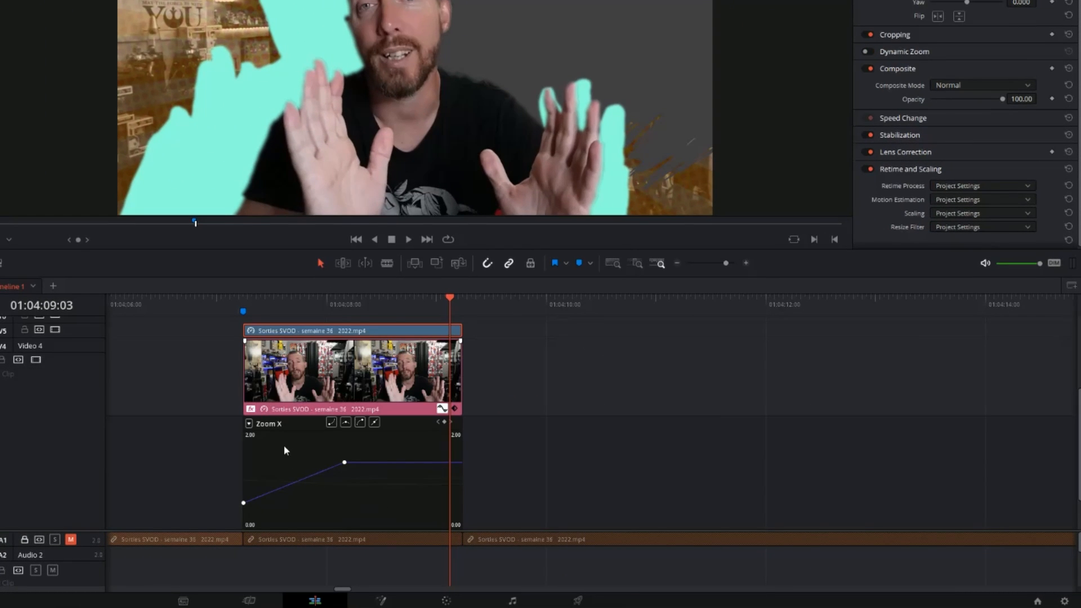
click(345, 462)
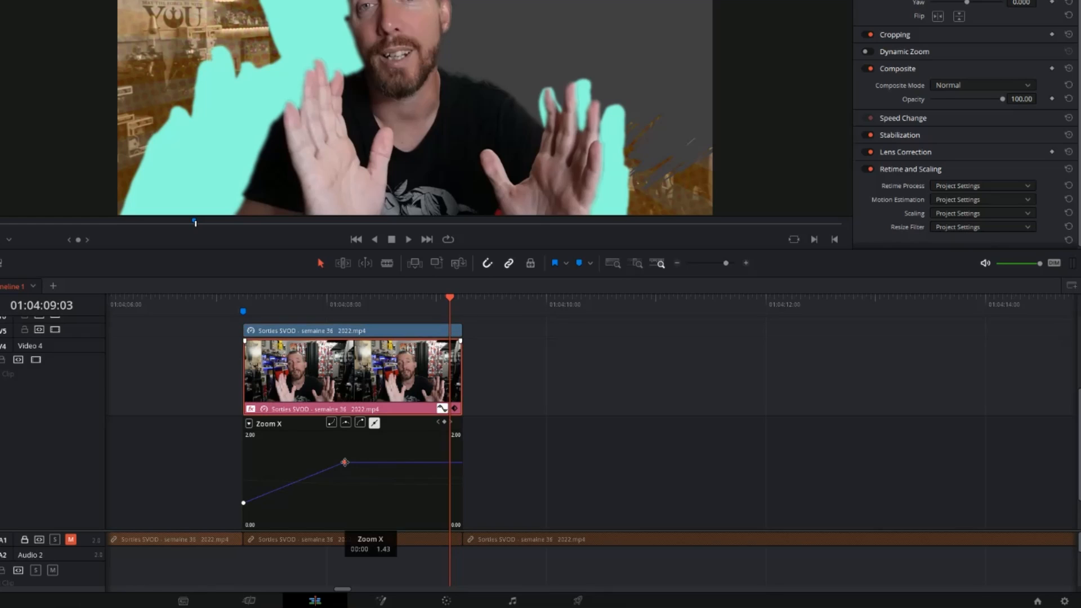
drag(345, 462, 311, 464)
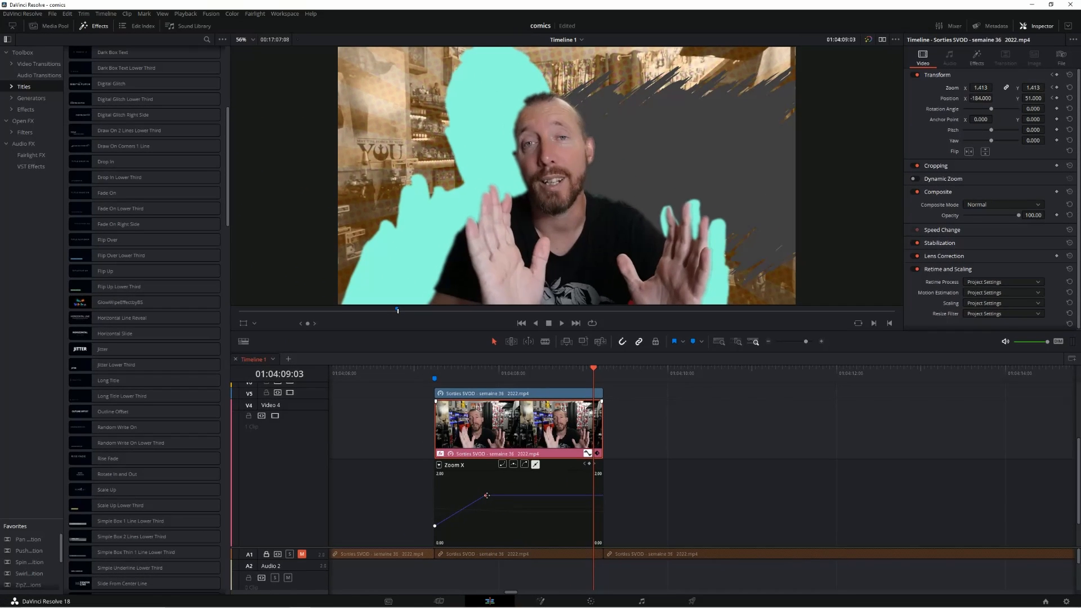
click(411, 371)
key(space)
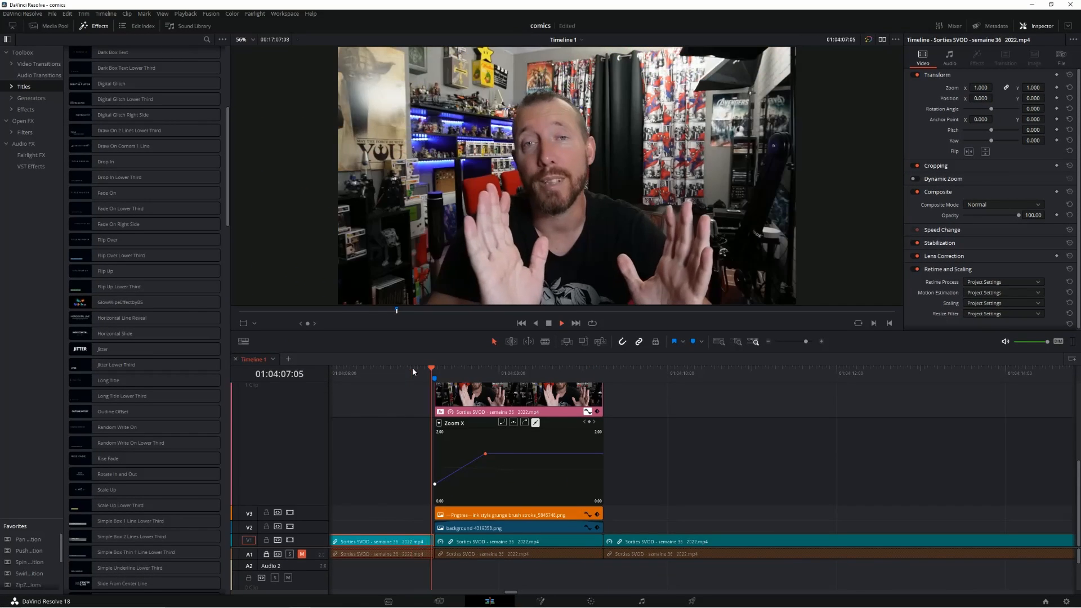
key(space)
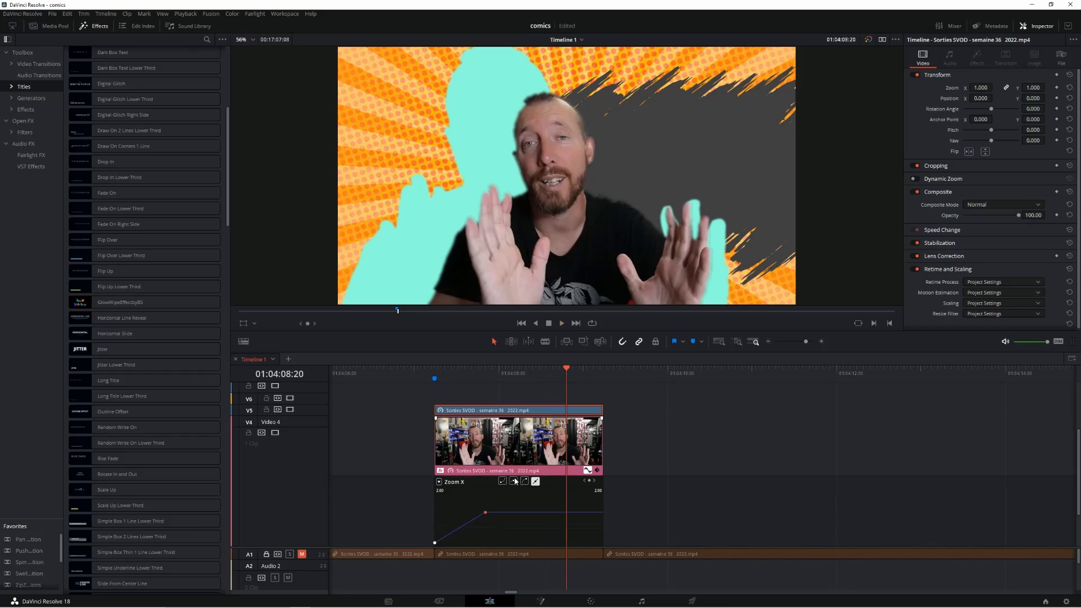
Step: Shift the silhouette's second position keyframes about 10 frames earlier, at Position Y 86.4 and X -204.8, replay the result and close the curve view
click(439, 482)
click(443, 367)
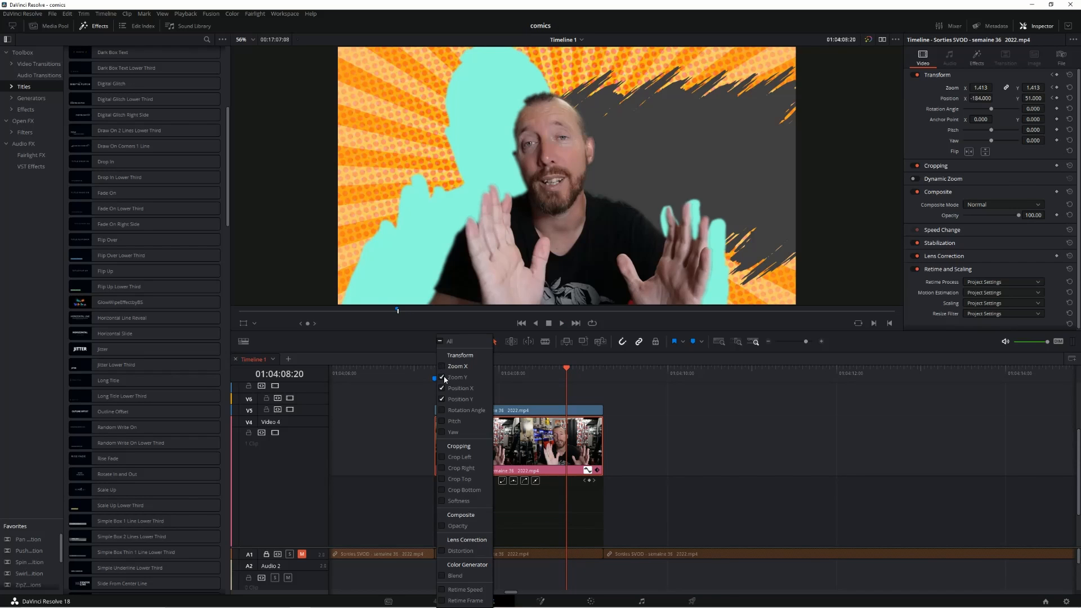
click(508, 382)
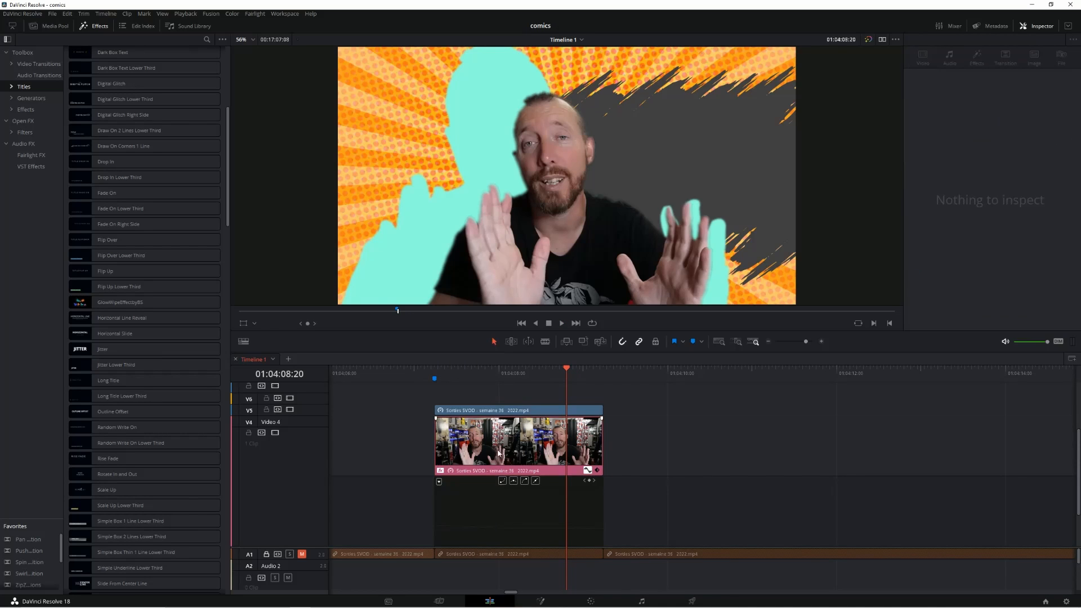
click(521, 525)
drag(454, 515, 452, 516)
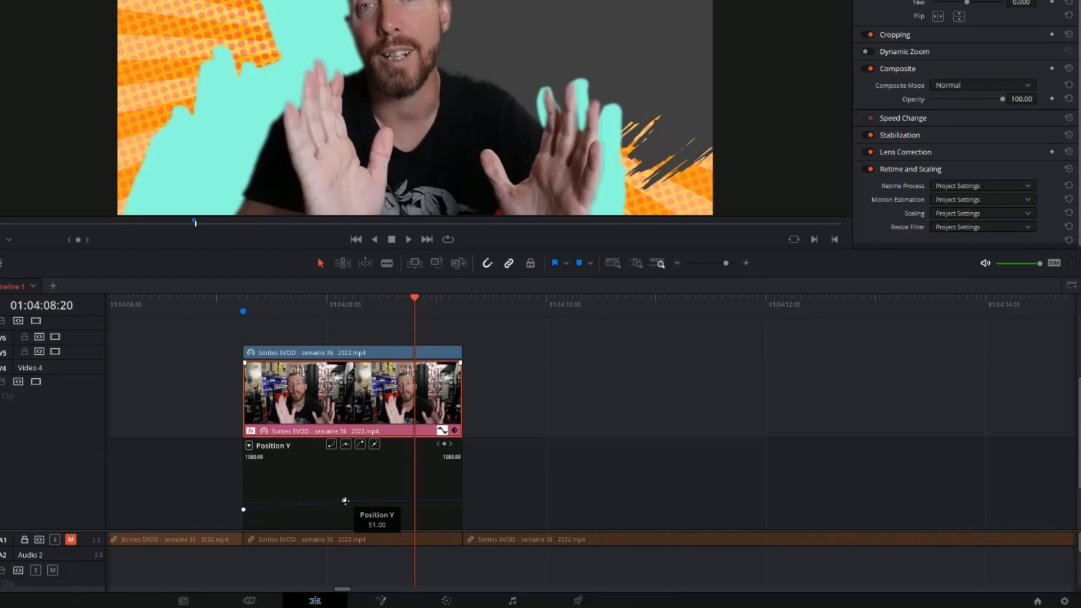
drag(341, 501, 302, 499)
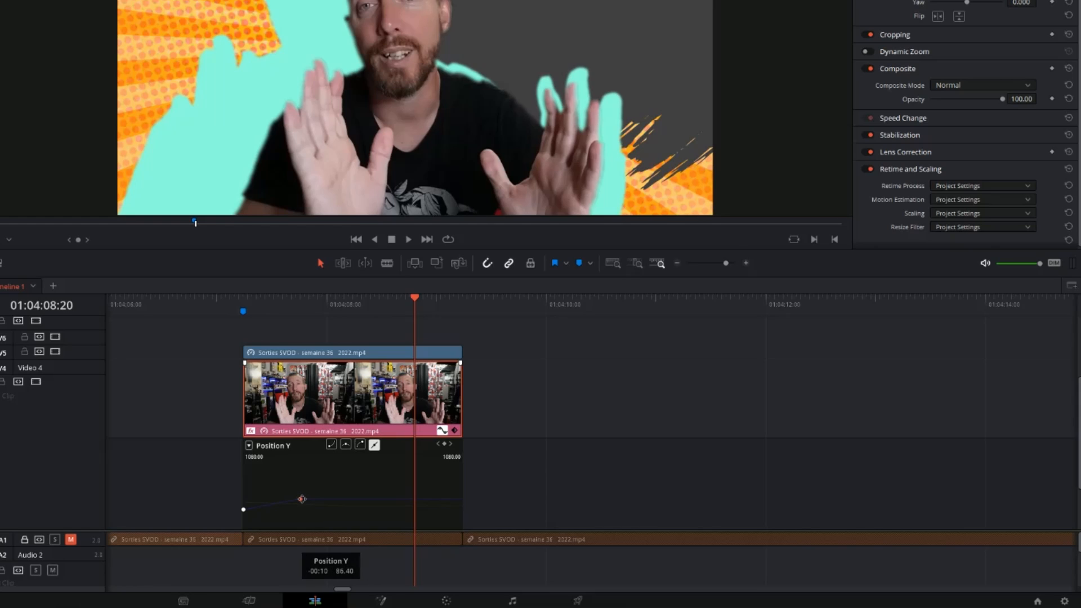
click(339, 505)
drag(339, 505, 297, 506)
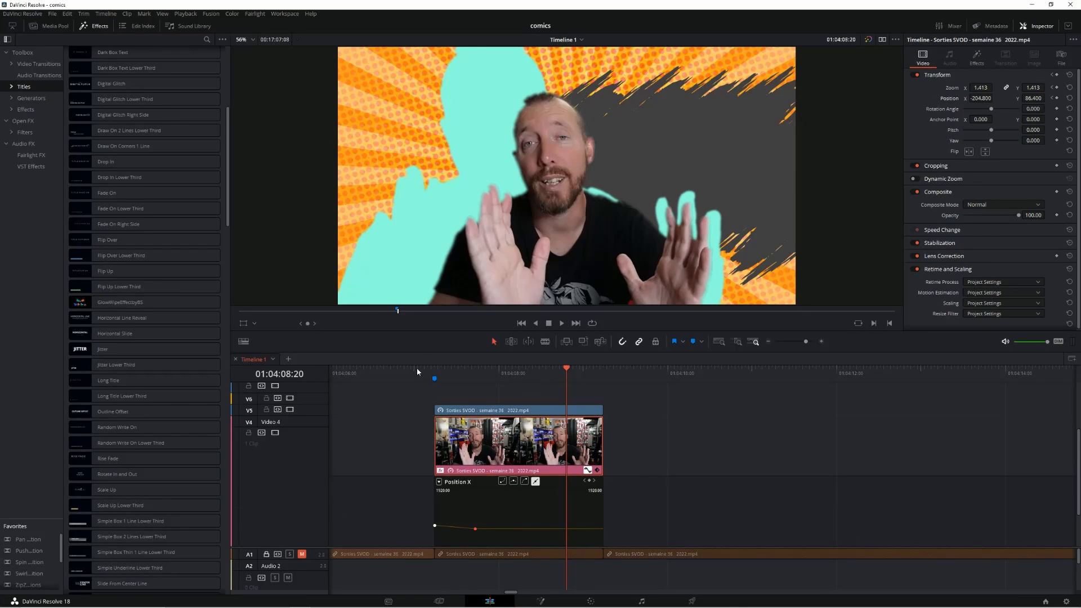
click(417, 368)
key(space)
key(space)
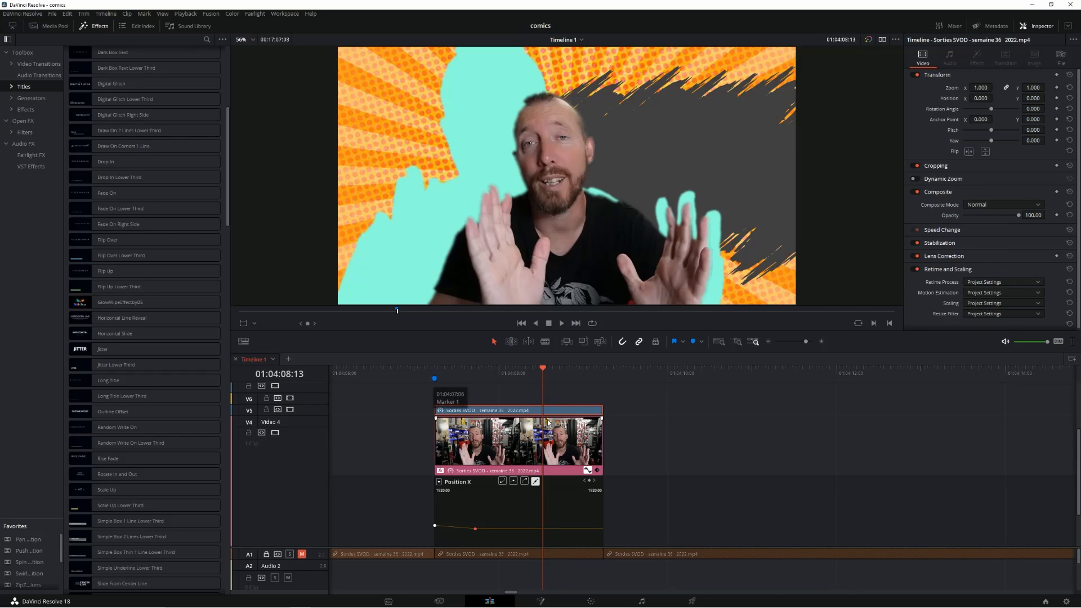
click(588, 470)
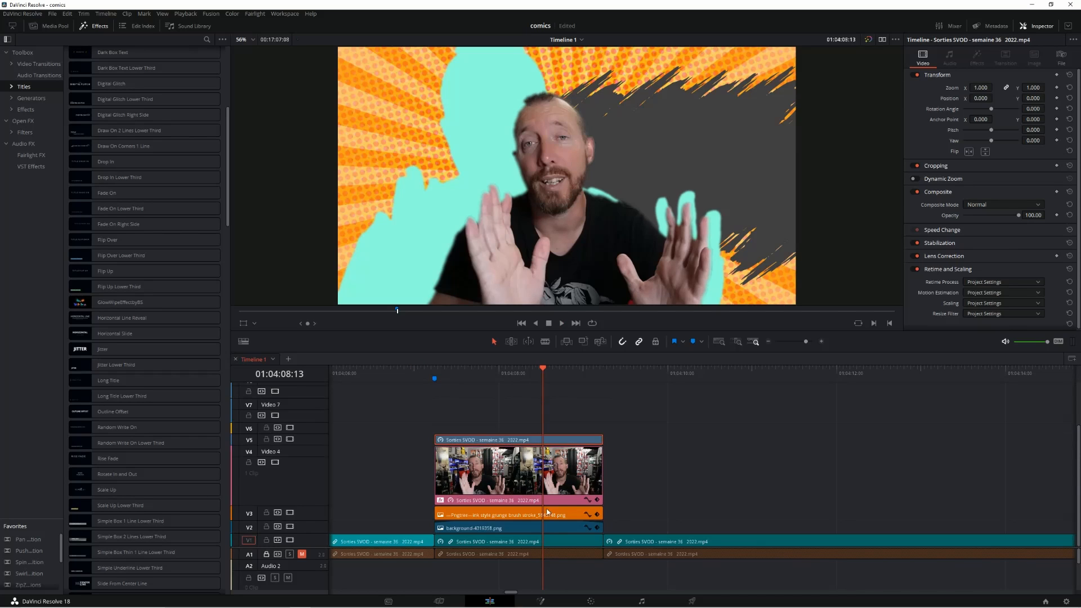
Step: Reduce the V4 track height and add a zoom keyframe of 2.170 to the brush stroke on V3 at 01:04:08:07
click(511, 515)
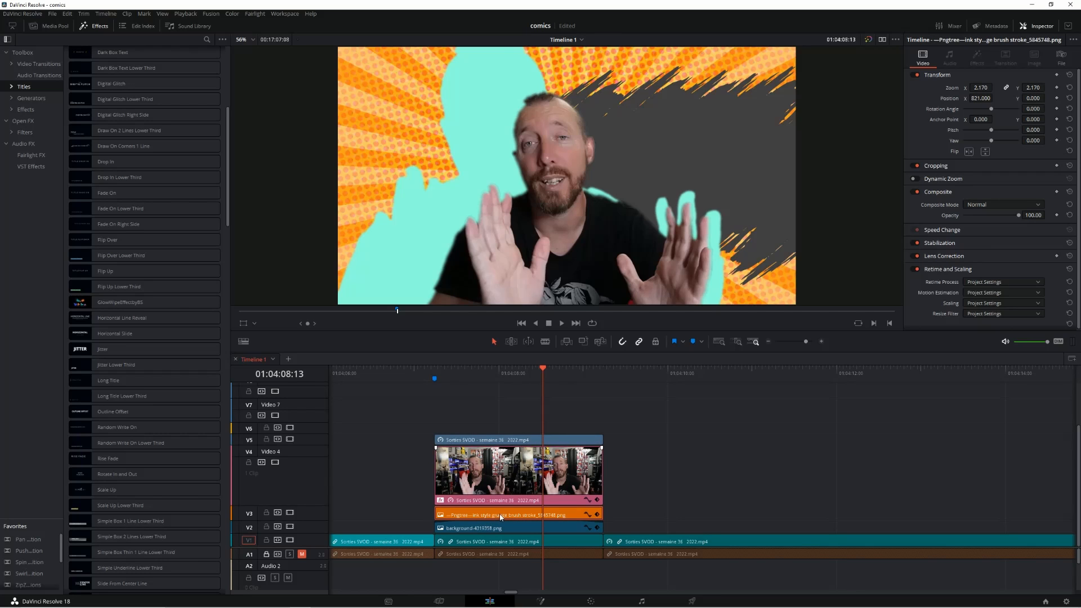
drag(317, 446, 317, 492)
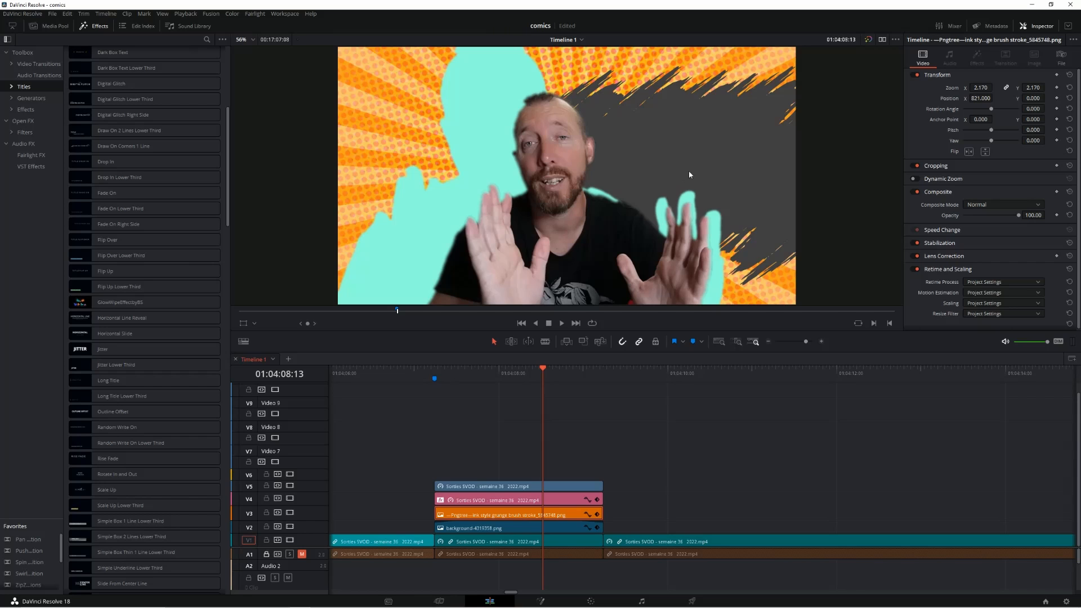
mouse_move(543, 369)
mouse_down()
mouse_move(465, 367)
mouse_move(524, 373)
mouse_up()
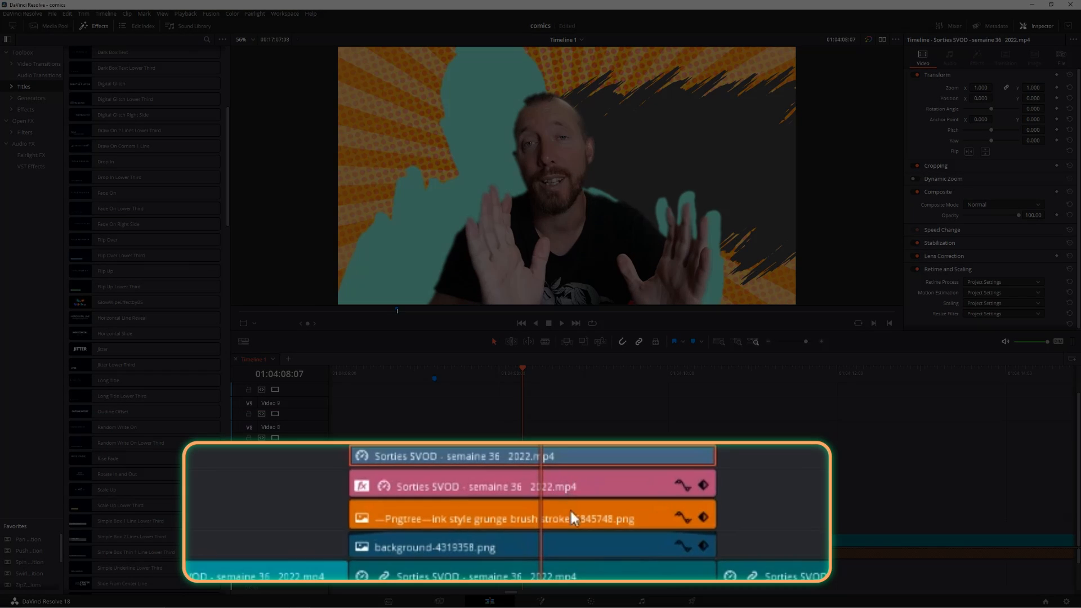
click(536, 512)
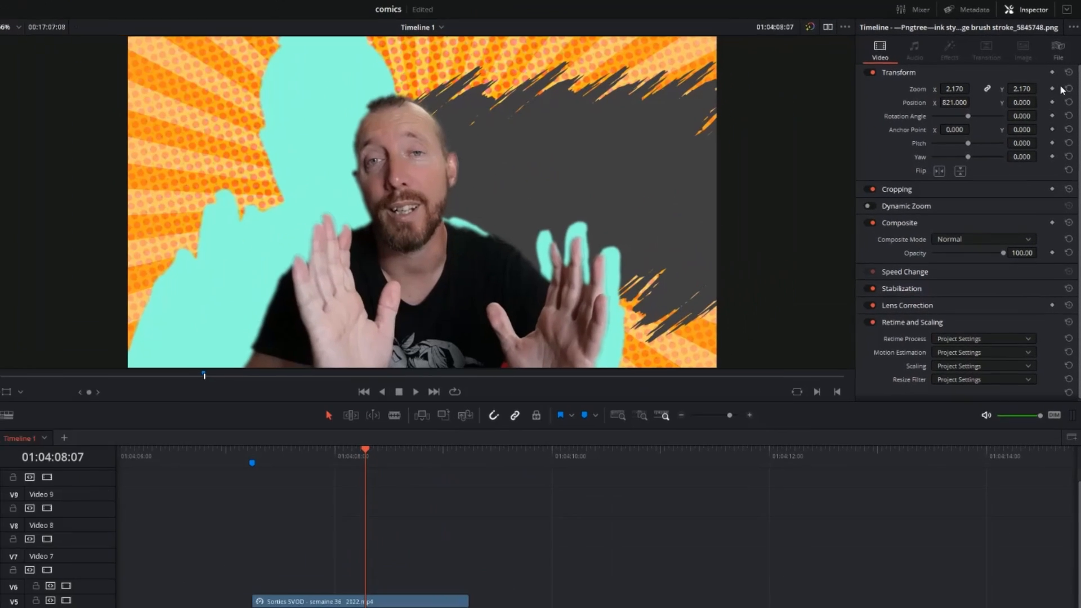
click(1057, 88)
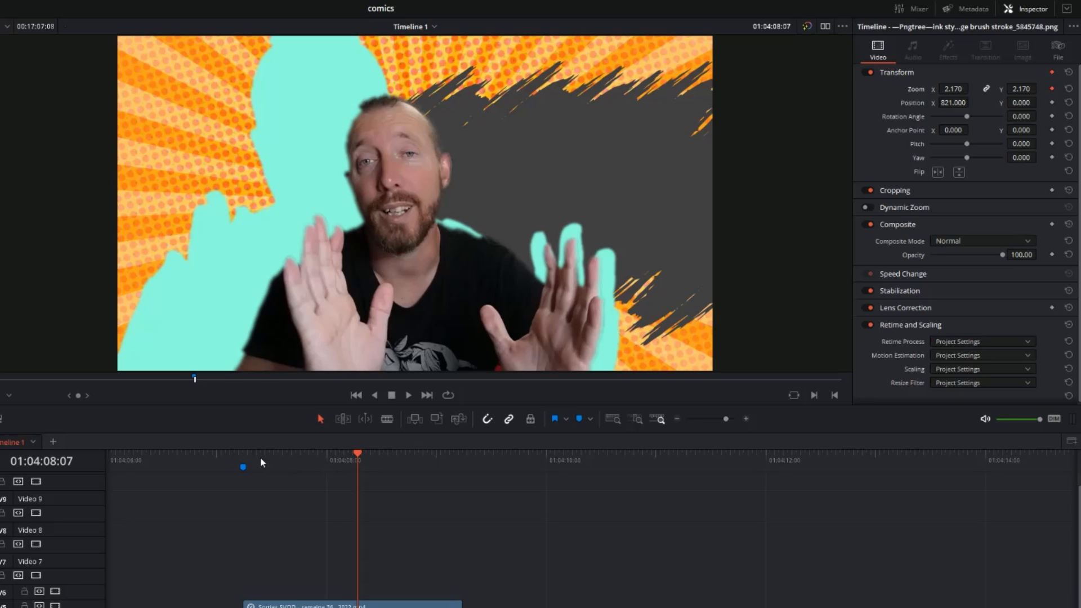
Step: Try starting the brush stroke at zoom 0.000 at 01:04:07:06 and play back the freeze frame
click(244, 453)
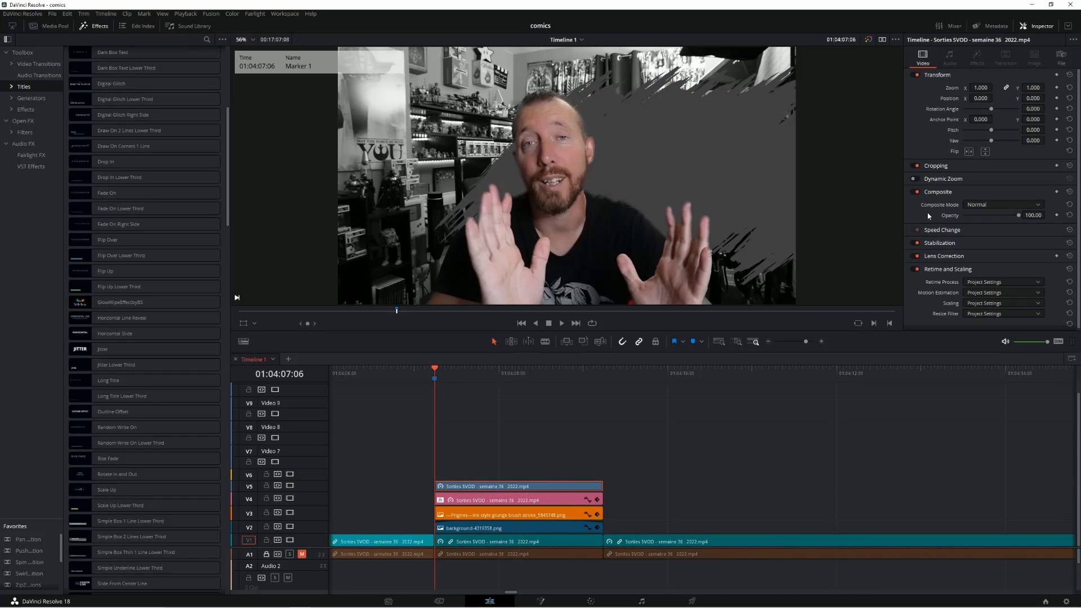
click(550, 515)
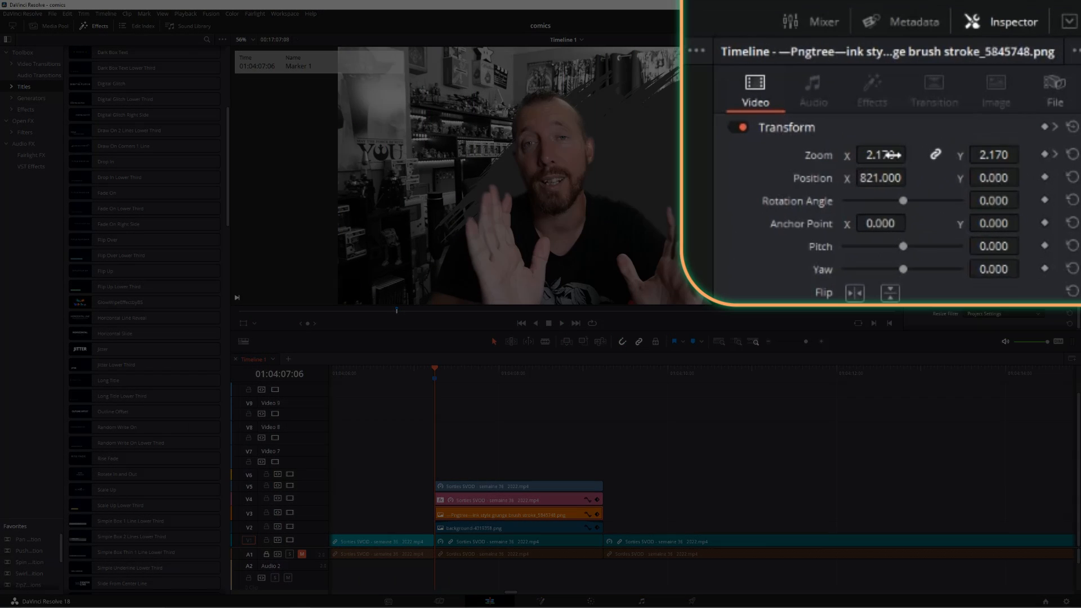
drag(984, 87, 861, 87)
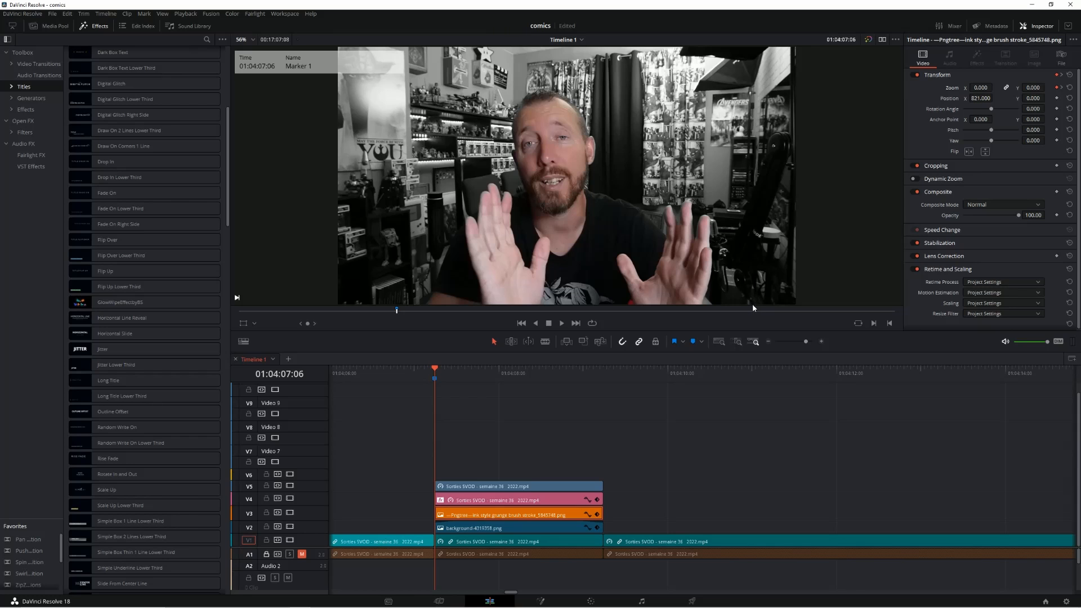
key(space)
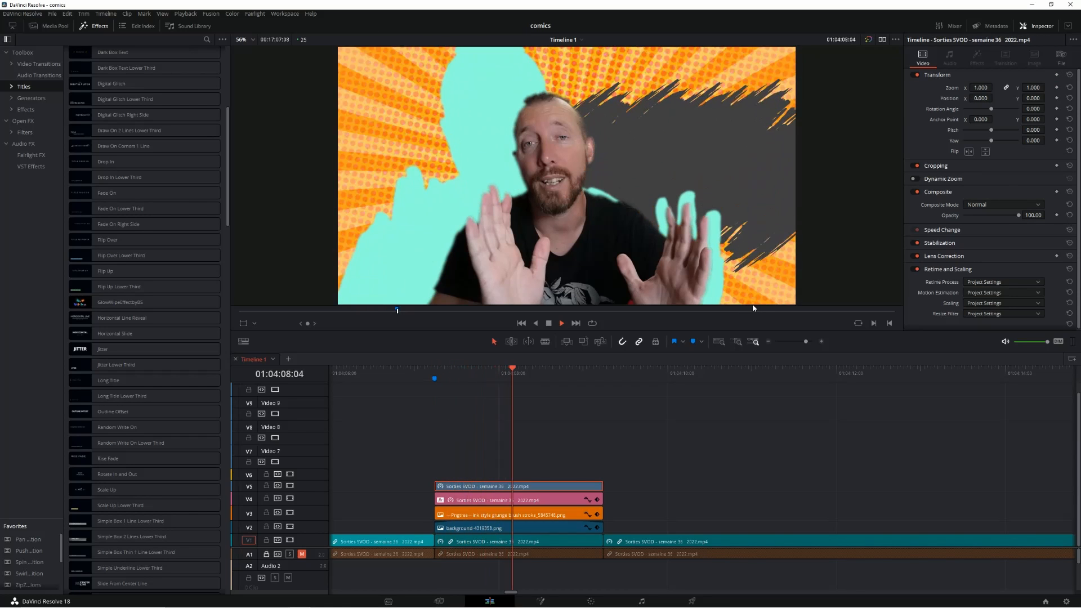
key(space)
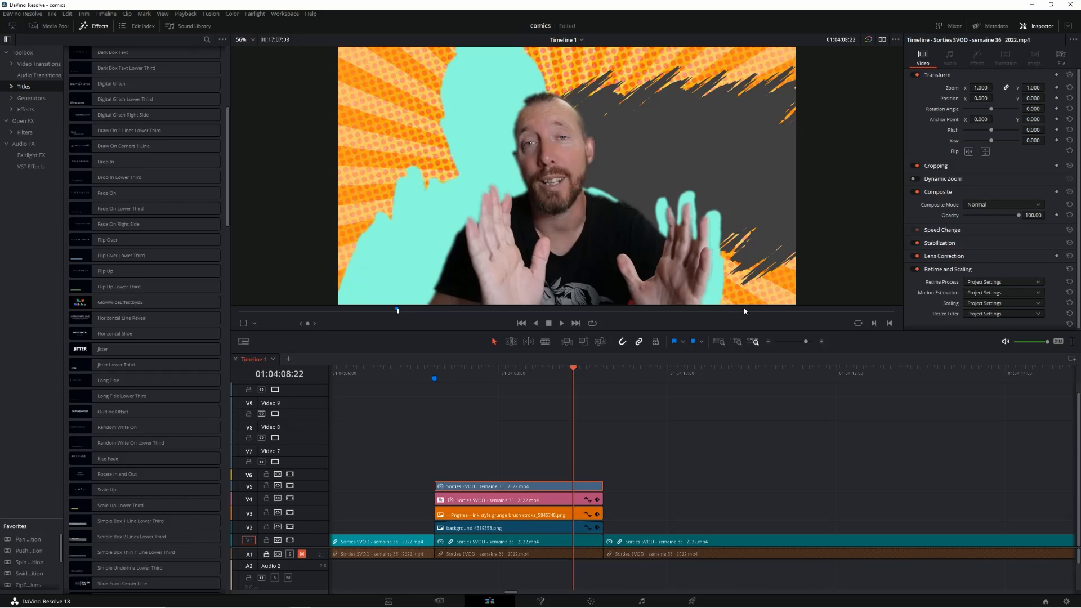
Step: Remove the brush stroke's zoom keyframe at 01:04:07:06
drag(574, 369, 439, 365)
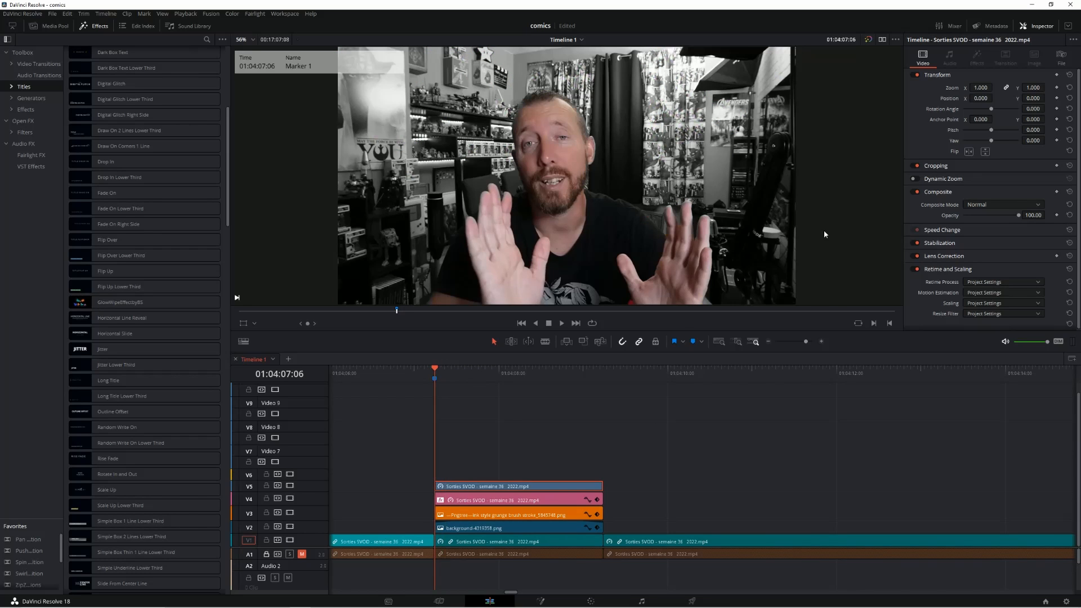
click(544, 515)
click(1056, 86)
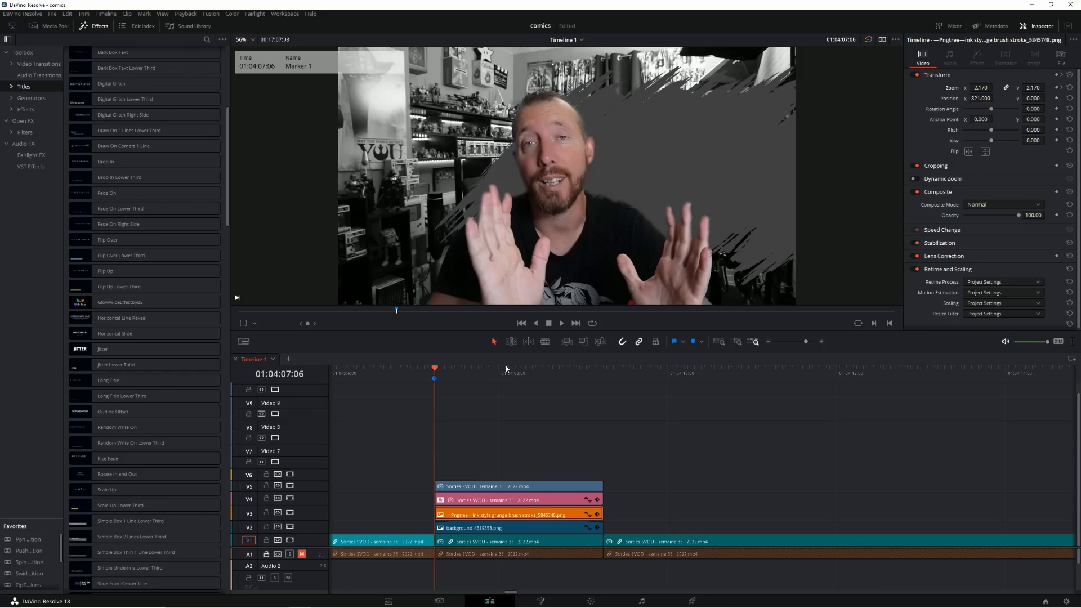
Step: Set the brush stroke's zoom to 0.000 at 01:04:07:18 and play back the freeze frame animation
drag(439, 368, 477, 374)
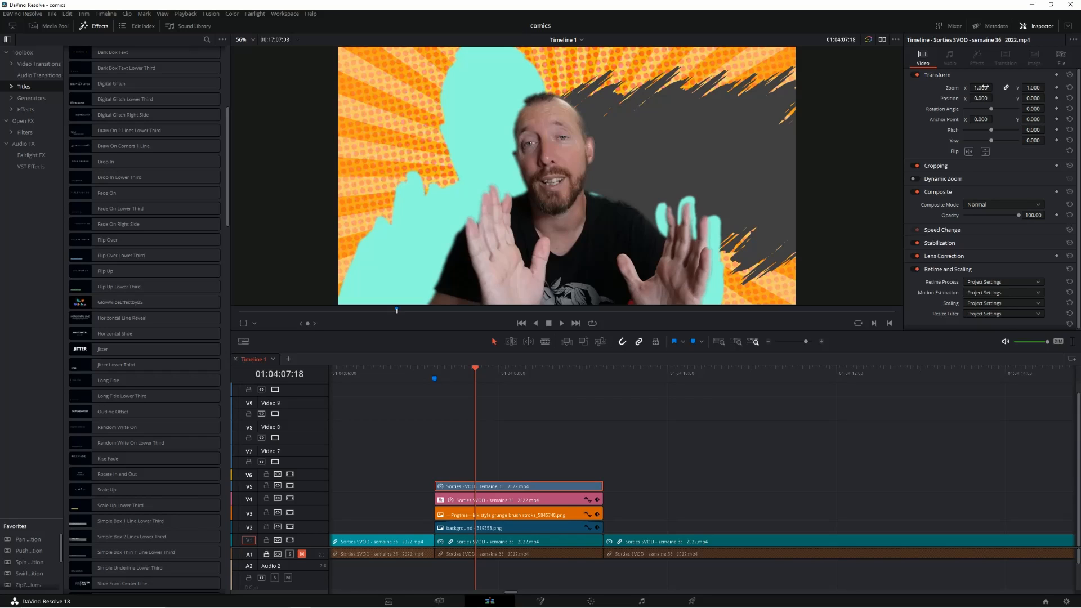
click(520, 512)
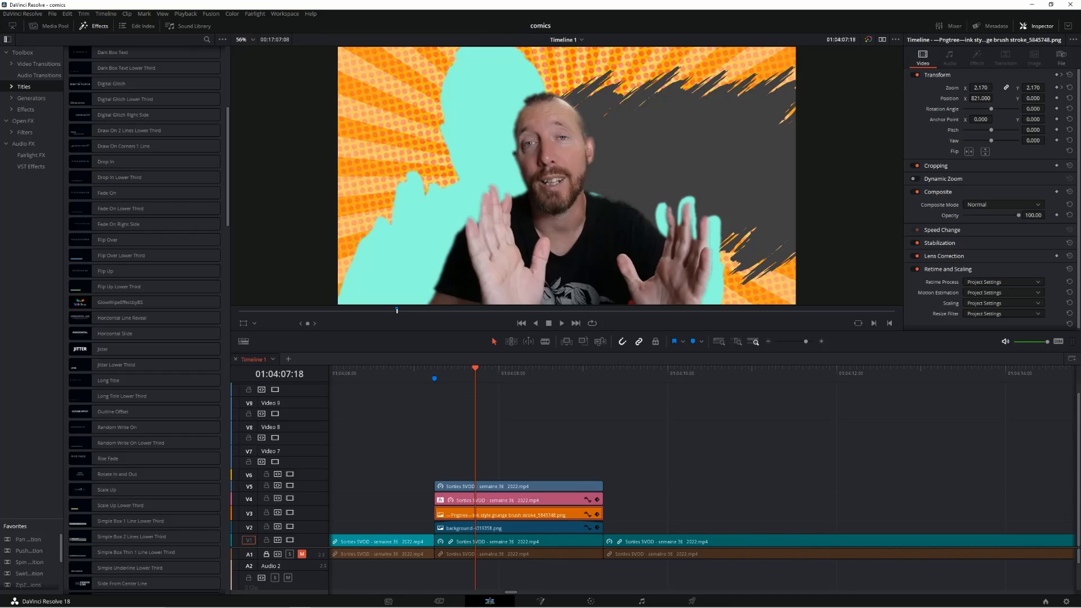
drag(981, 89, 957, 89)
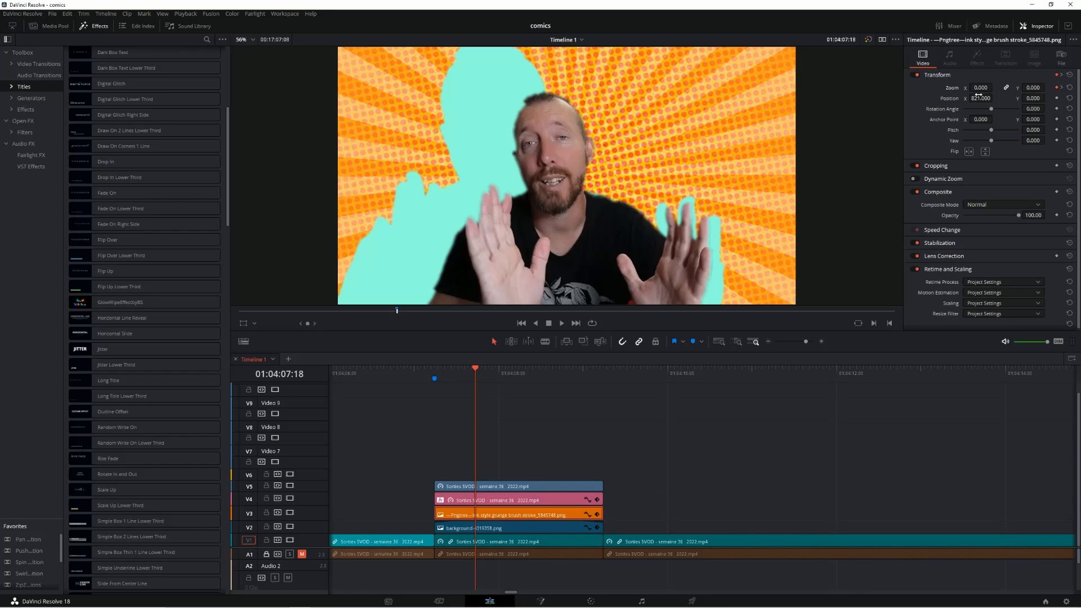
click(425, 370)
key(space)
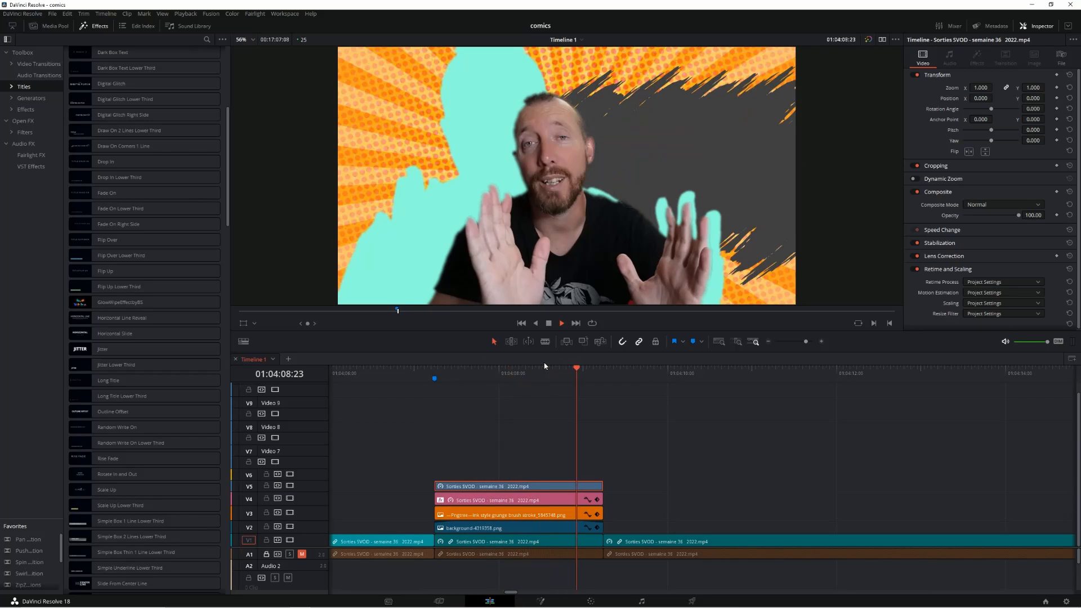
key(space)
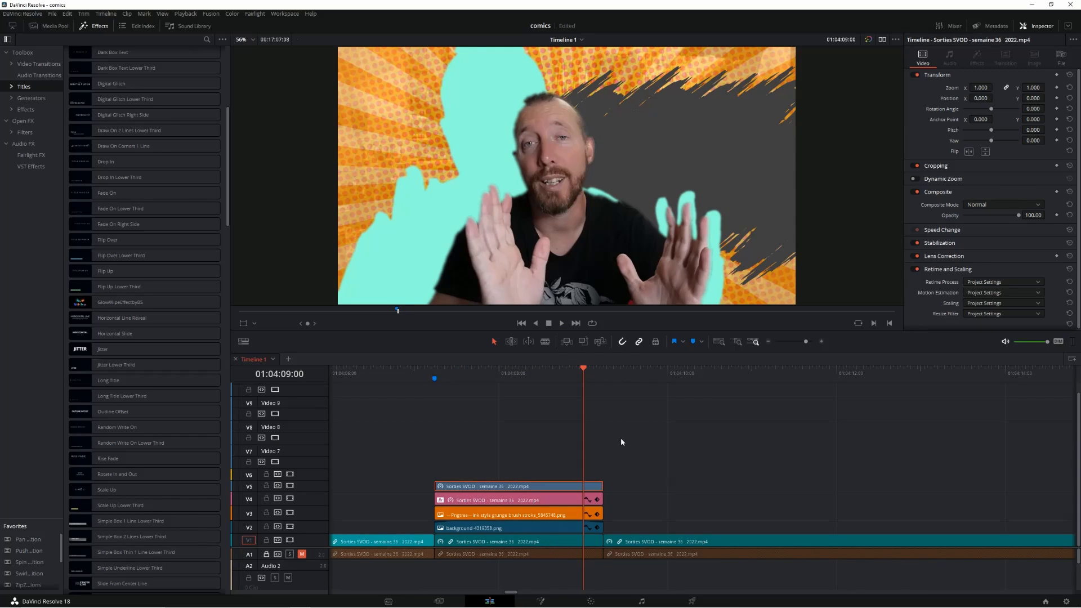
right_click(582, 474)
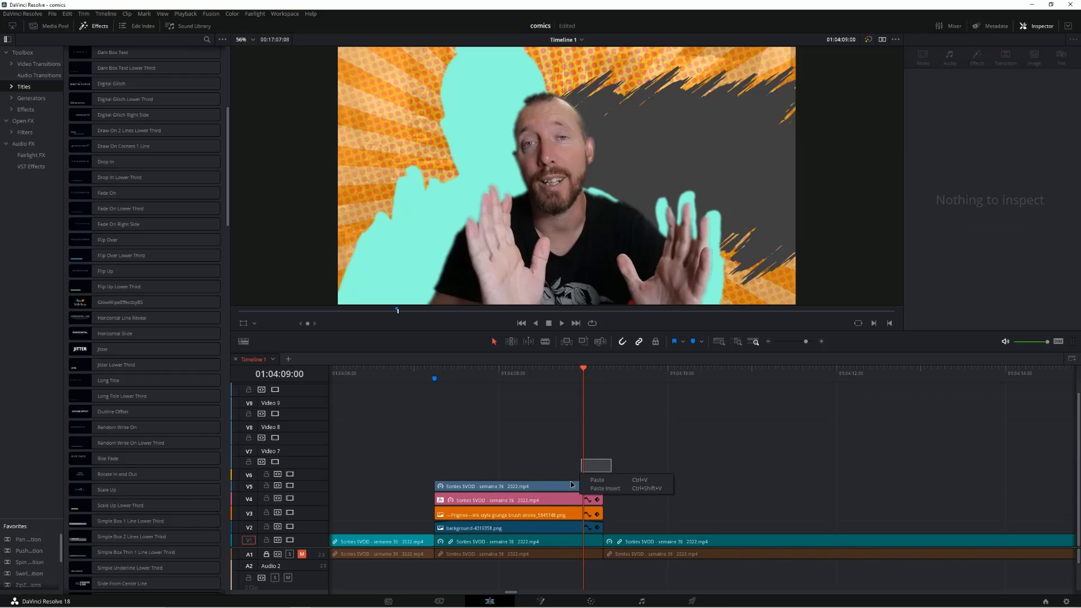
Step: Move the two freeze-frame clips on V4 and V5 up one track each, to V5 and V6
click(655, 425)
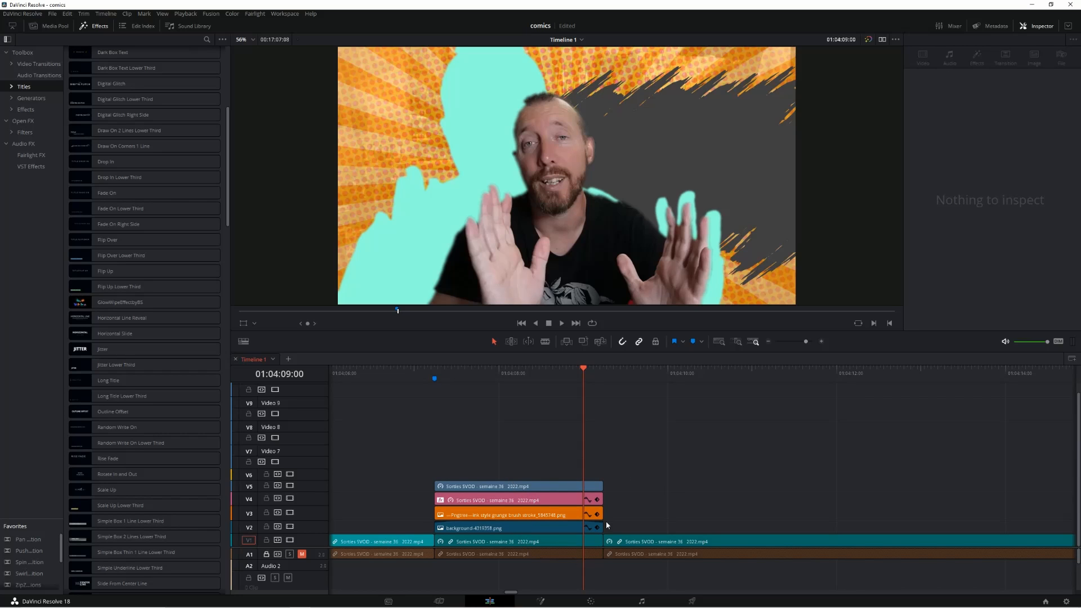
drag(609, 482, 561, 478)
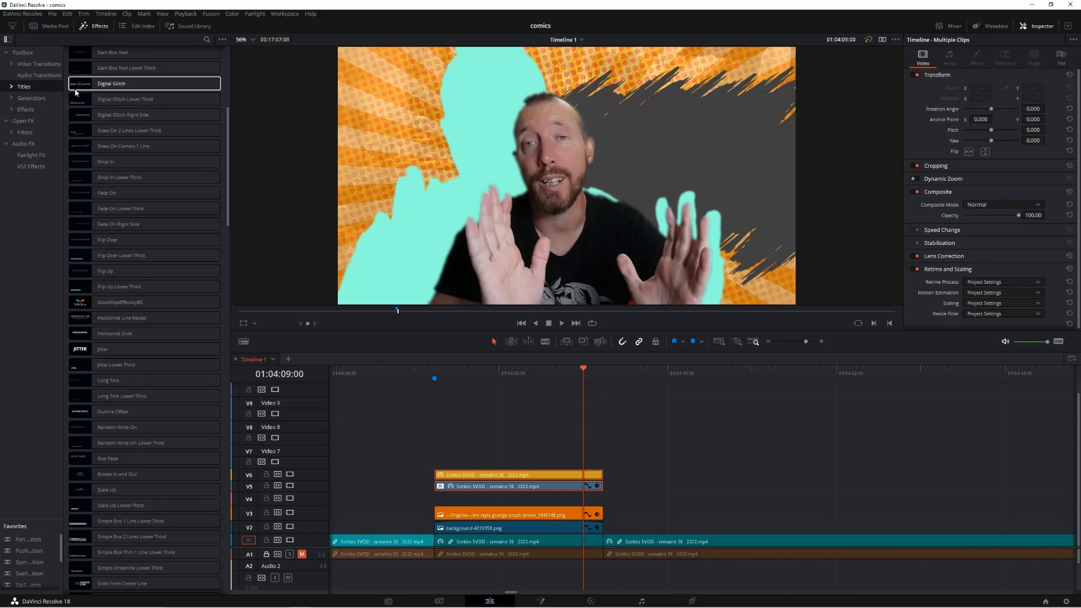
Step: Place a Jitter title on V4 at the start of the freeze frame and trim it to the freeze frame's end
click(99, 27)
click(98, 27)
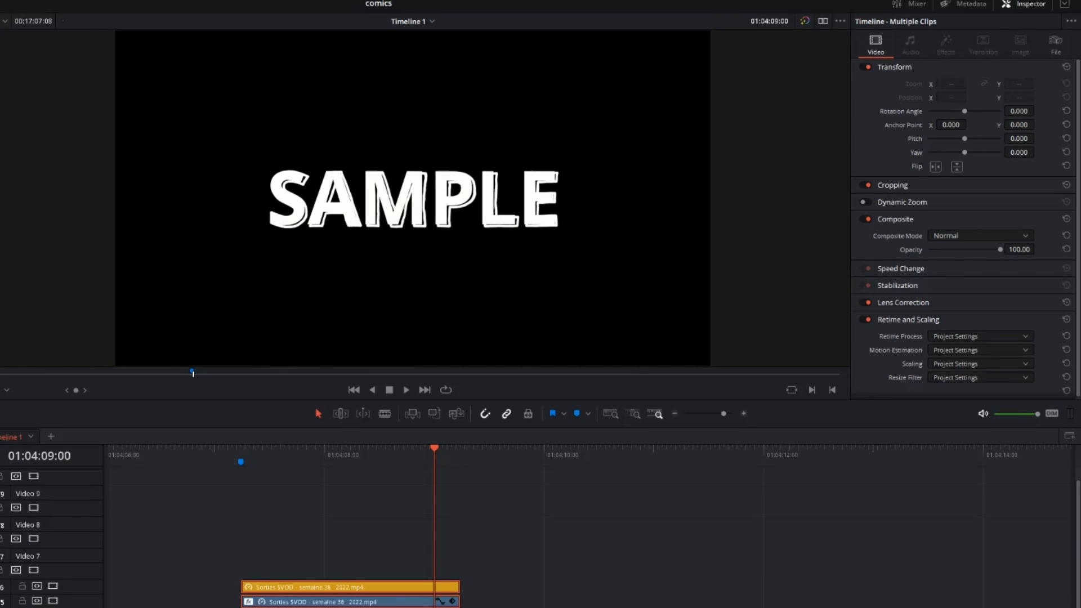
drag(111, 350, 439, 499)
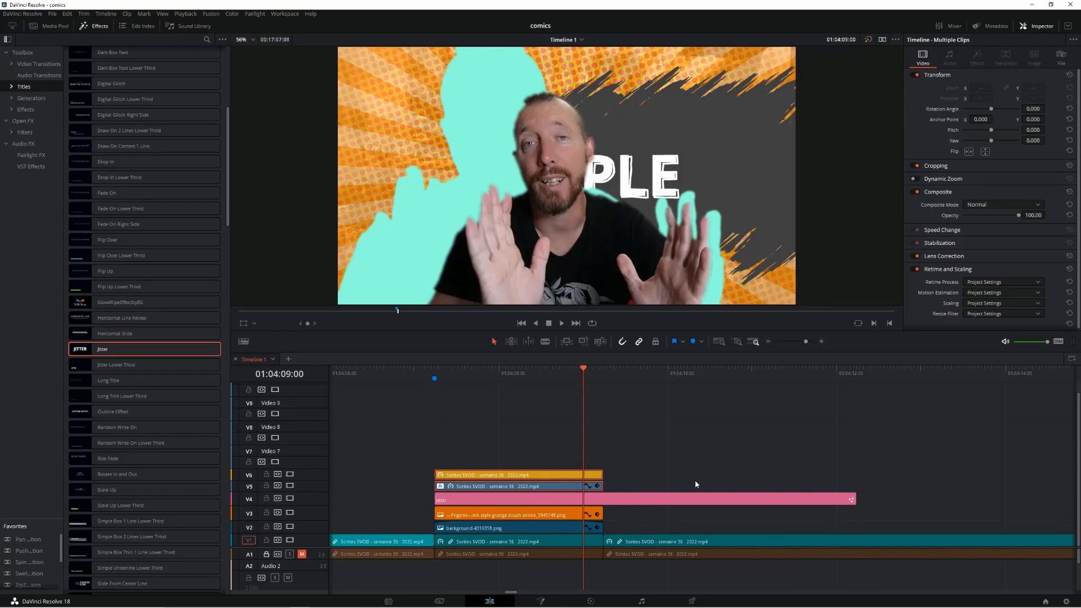
drag(856, 500, 603, 486)
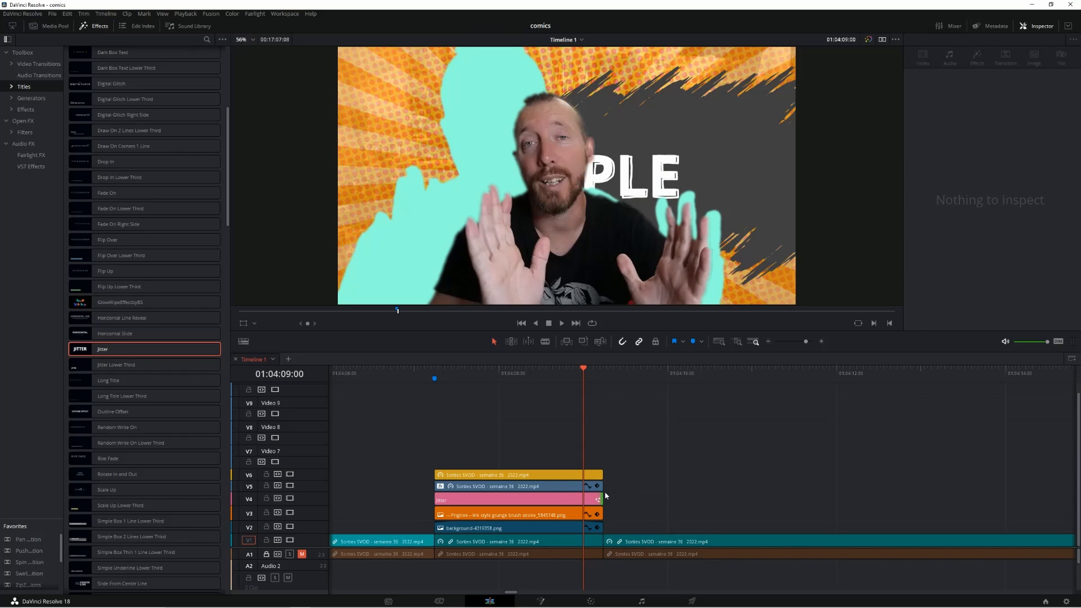
Step: Replace the Jitter title's sample text with the presenter's first name, previewing it at 01:04:08:12
click(546, 502)
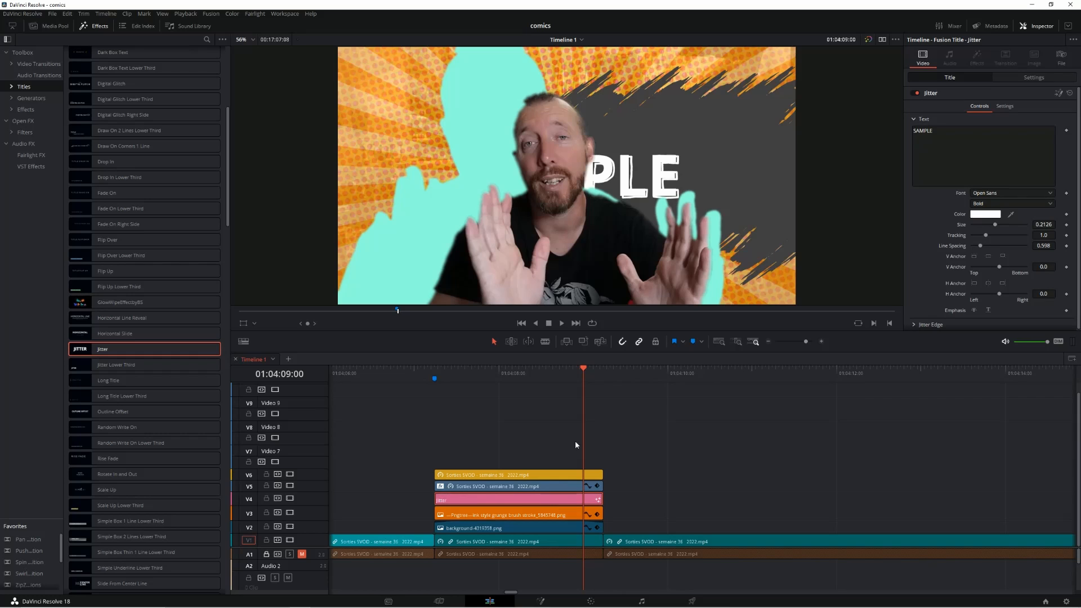
drag(583, 370, 526, 381)
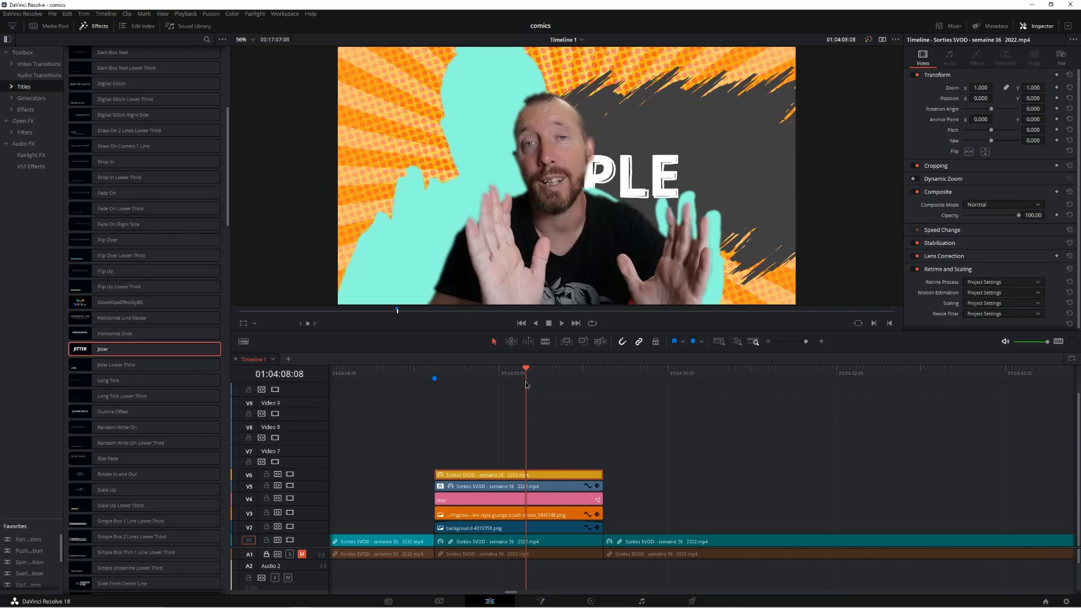
click(531, 501)
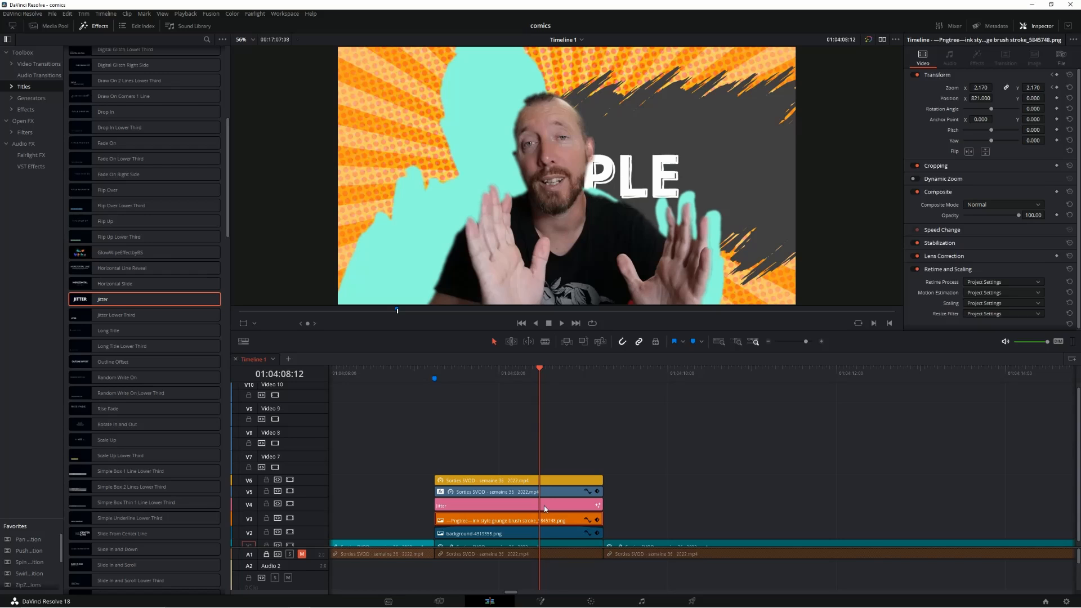
click(545, 506)
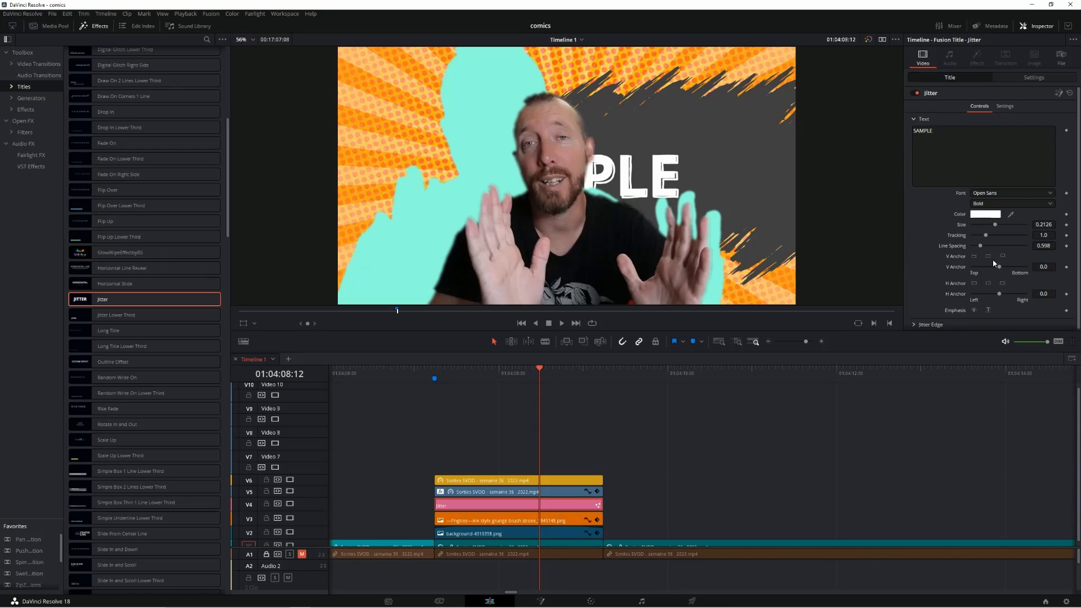
drag(937, 131, 906, 131)
text(Jarod)
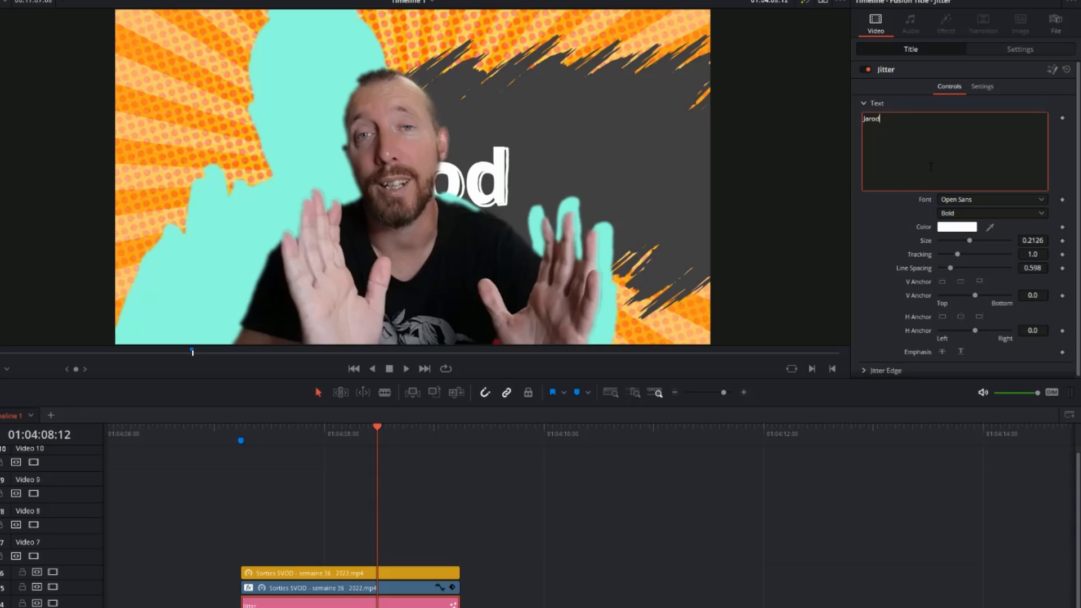
Step: Move the Jitter title over the brush stroke, at position X 498 and Y 115
click(994, 48)
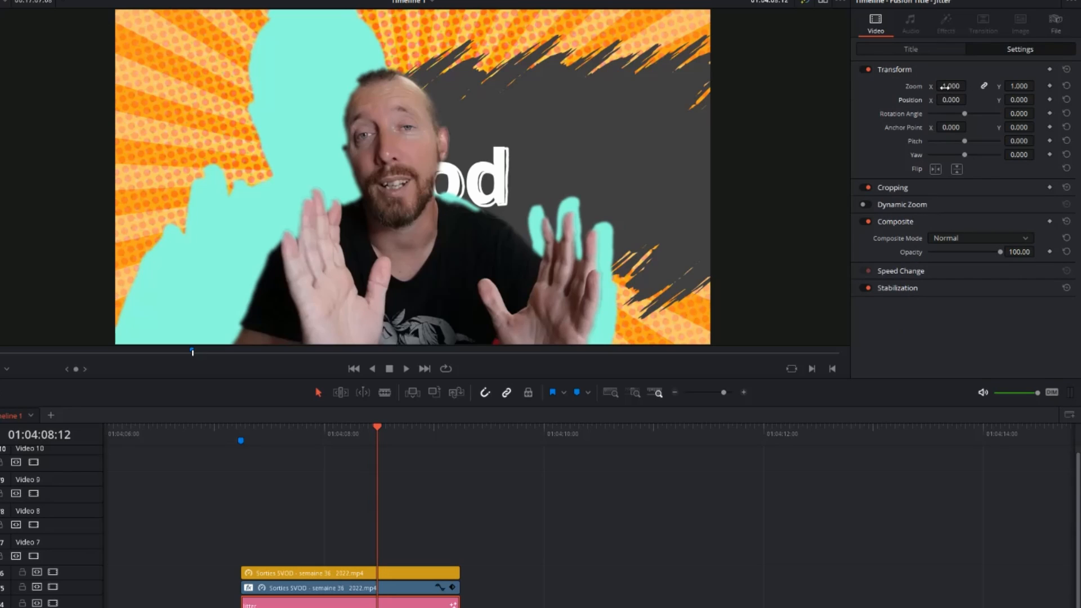
drag(945, 96, 1040, 136)
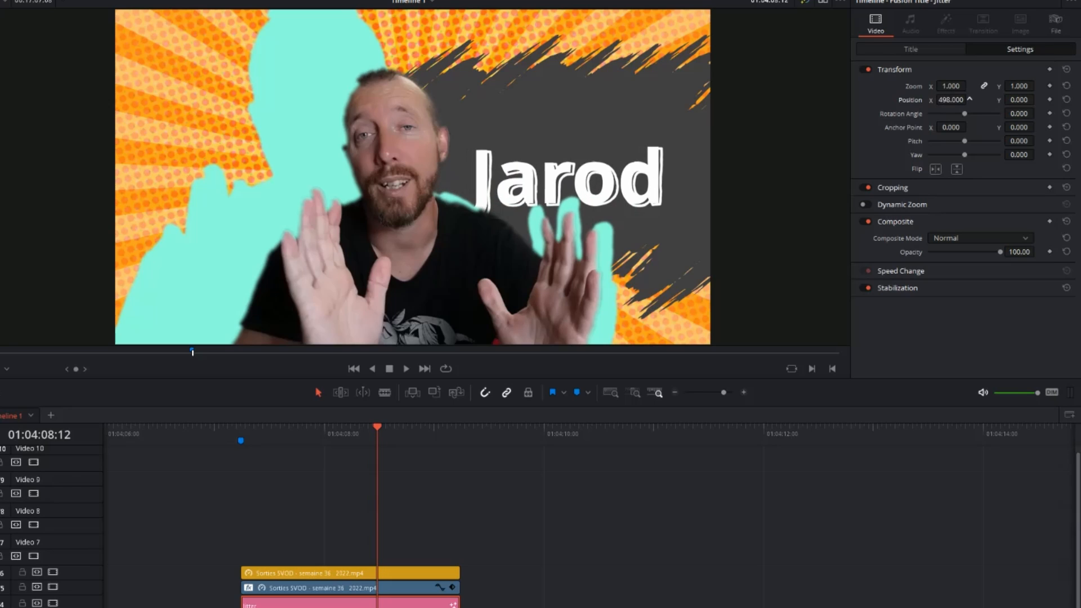
drag(1023, 100, 1038, 98)
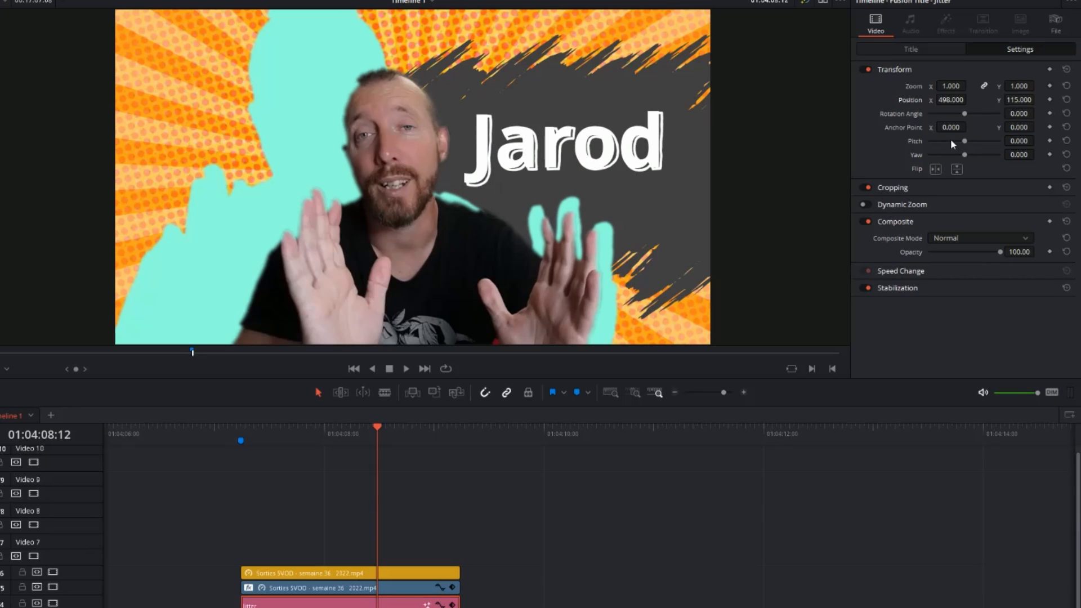
Step: Colour the Jitter title's text red (#ff1c1c), increase its size to 0.2394 and save the project
click(944, 47)
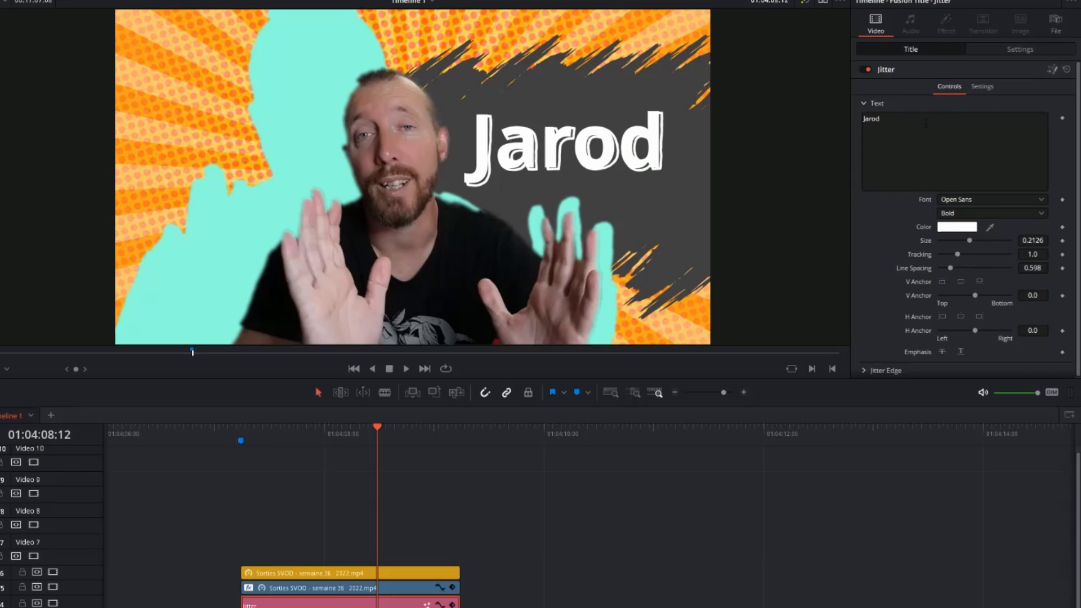
click(951, 228)
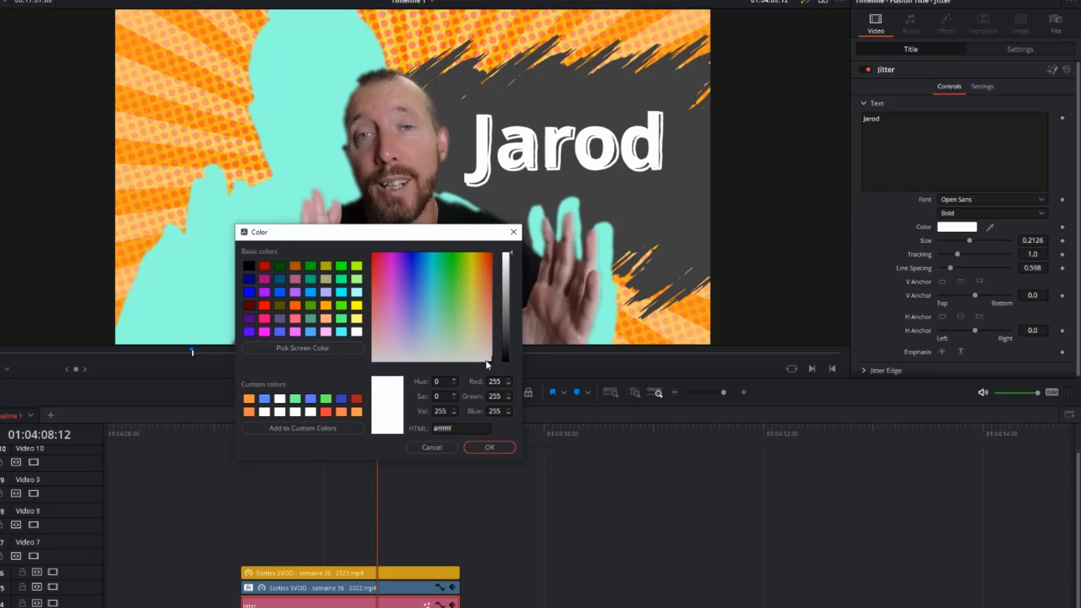
drag(491, 359, 496, 267)
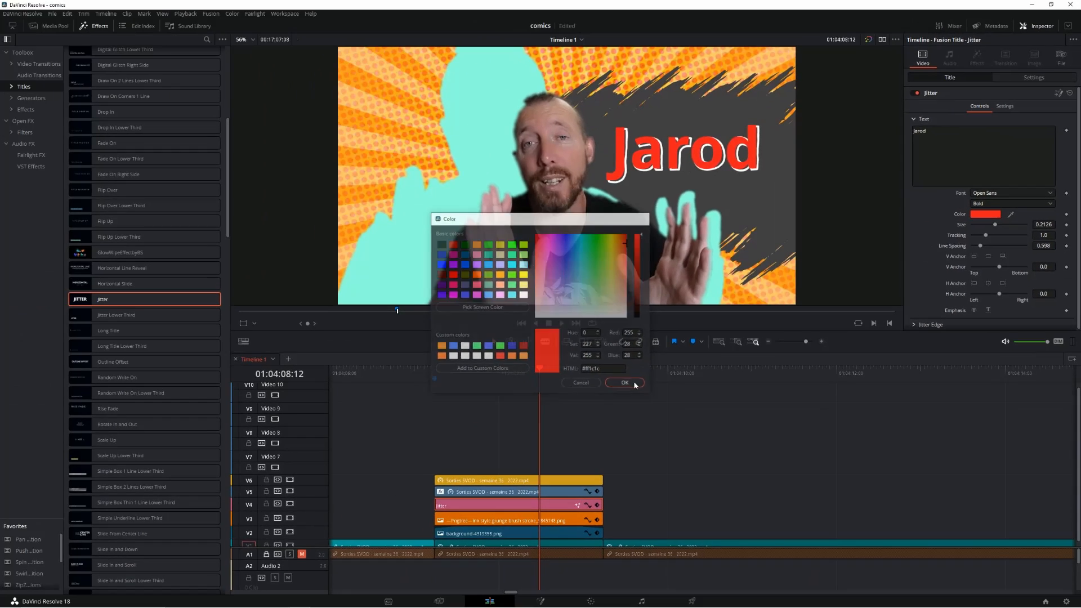
click(504, 447)
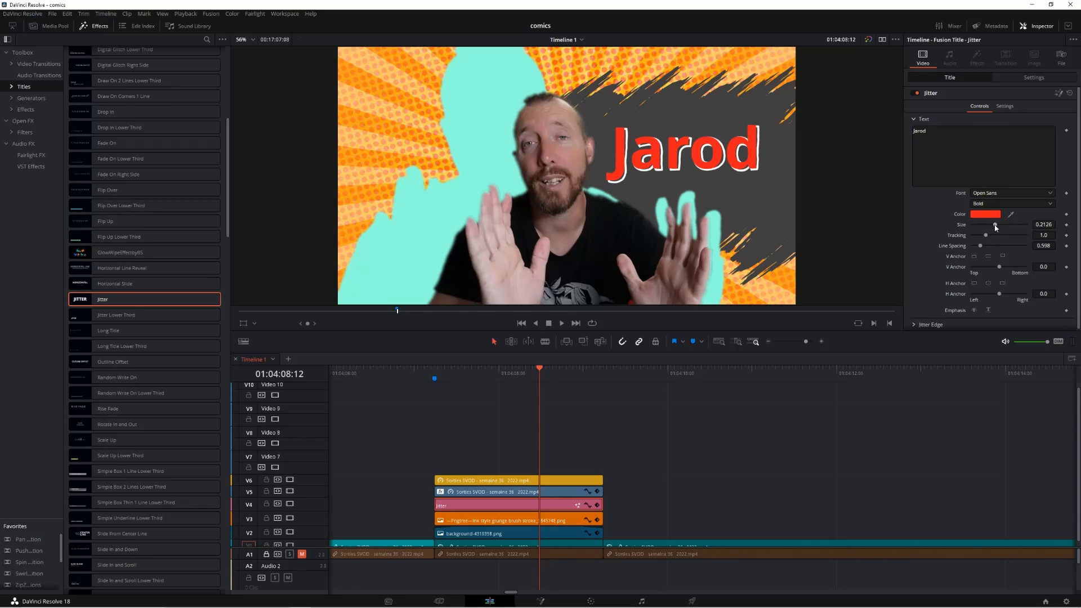
drag(1043, 224, 1054, 224)
key(ctrl+s)
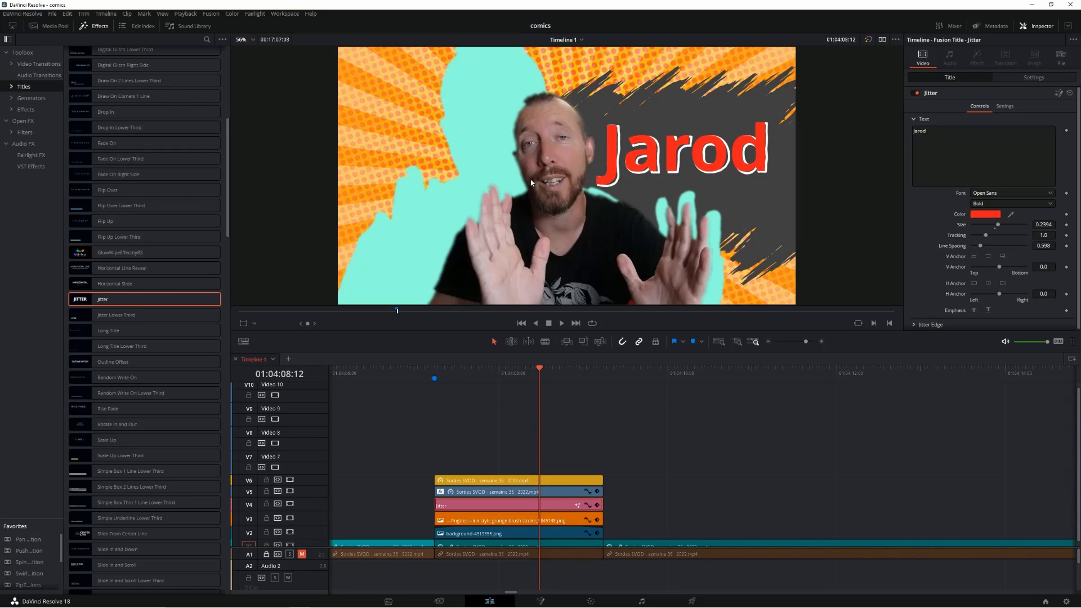
Step: Set the title's X position to 547 and add zoom, position and rotation keyframes at 01:04:08:12
click(1034, 77)
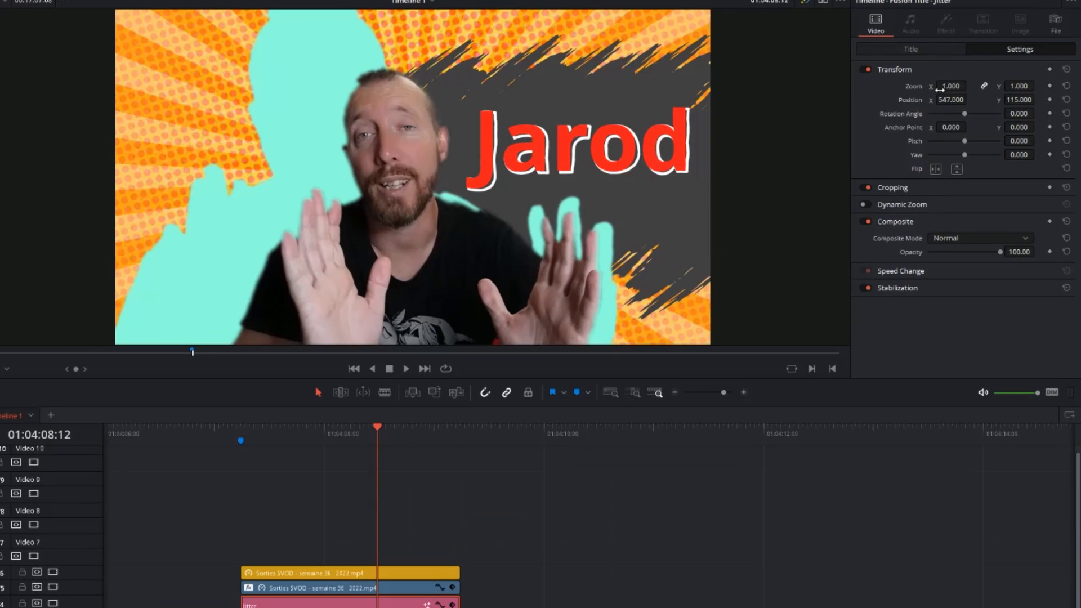
click(1050, 86)
click(1050, 100)
click(1050, 113)
Step: Keyframe the title at 01:04:08:01 with zoom 0.630, position X -3 and Y -92 and rotation 101.680, and preview the animation
drag(380, 425, 333, 430)
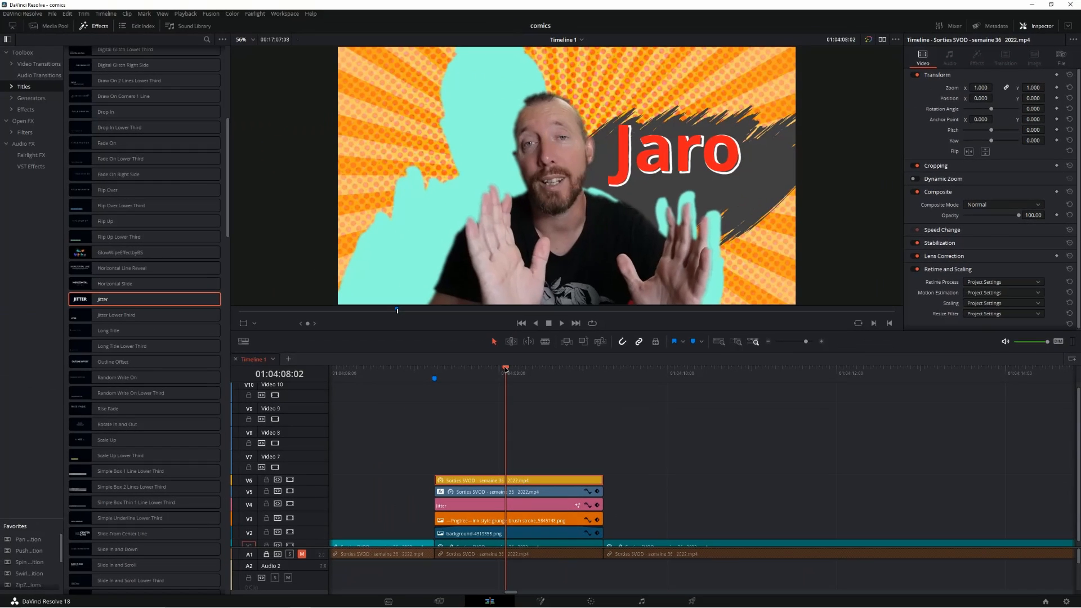
drag(505, 370, 505, 370)
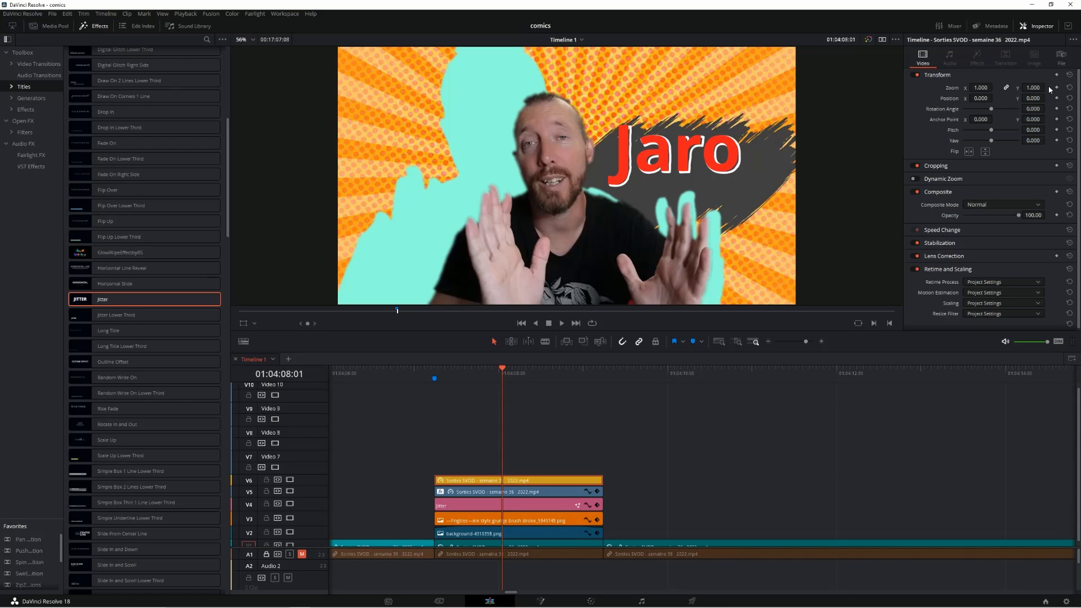
click(981, 88)
click(569, 505)
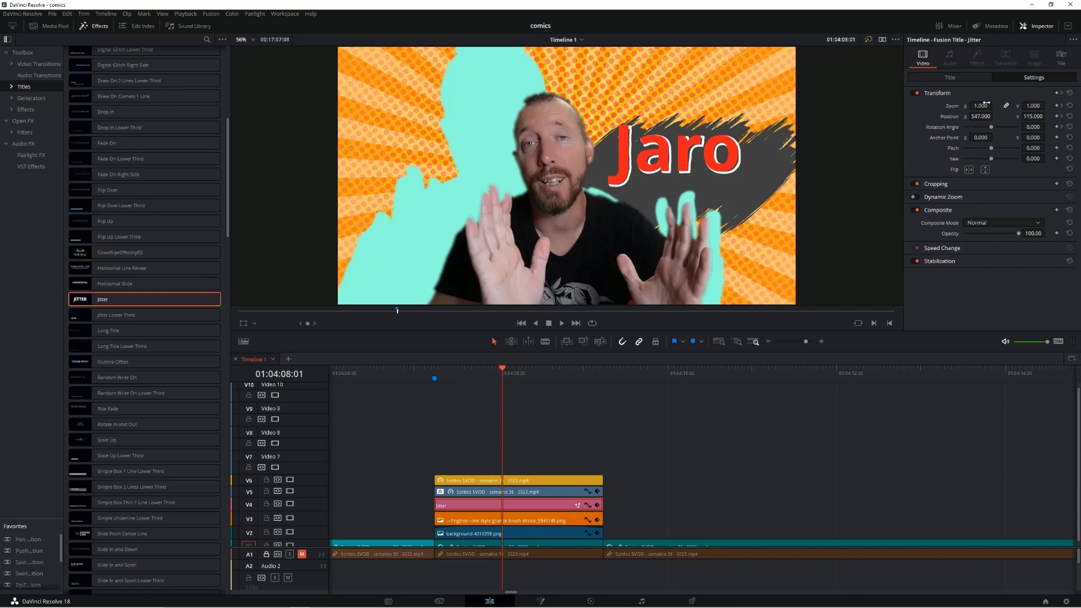
drag(981, 106, 960, 106)
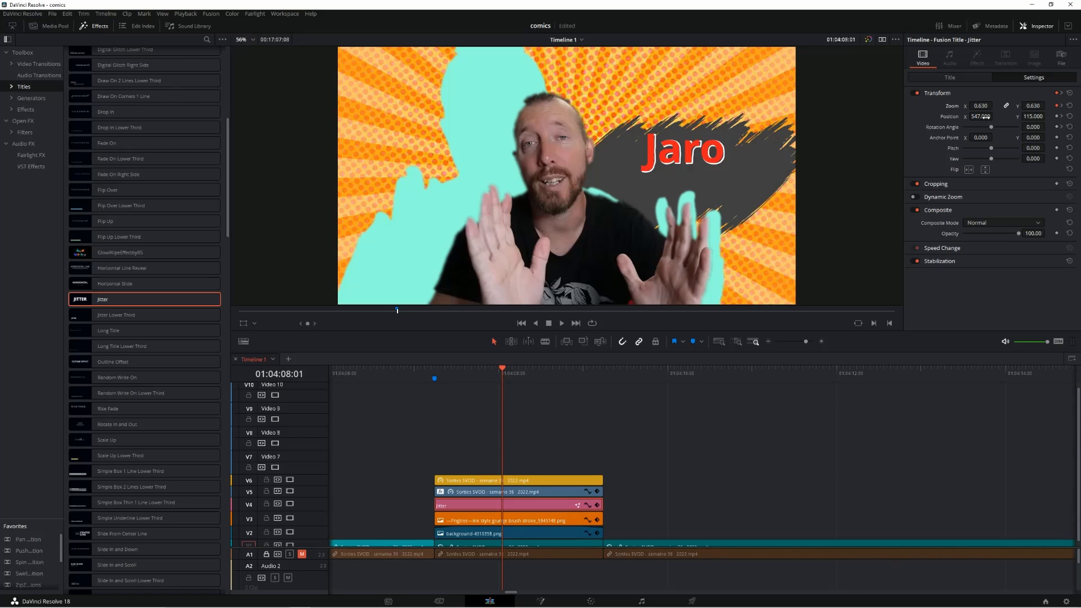
drag(1014, 116, 958, 116)
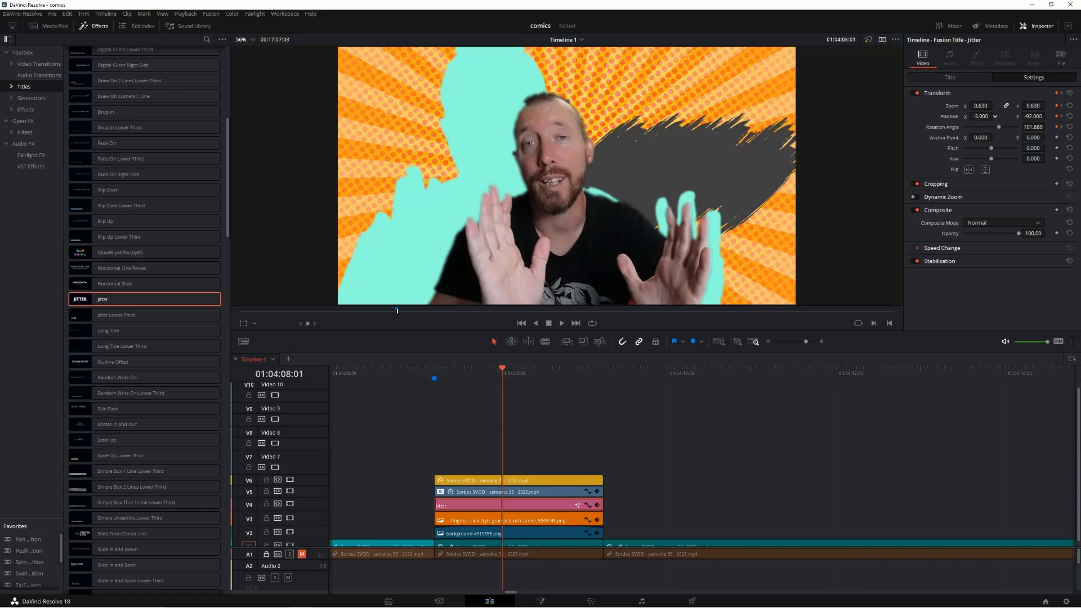
drag(1034, 116, 1026, 116)
click(415, 371)
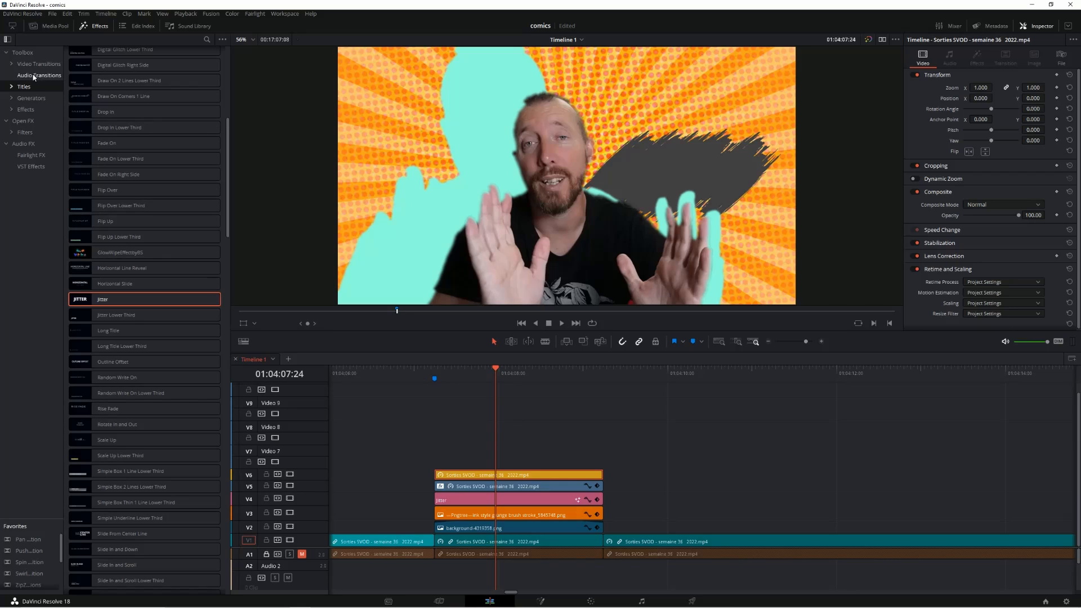
Step: Add a Brightness Flash transition to the V1 cut where the freeze frame begins and enlarge the V1 track height
click(26, 64)
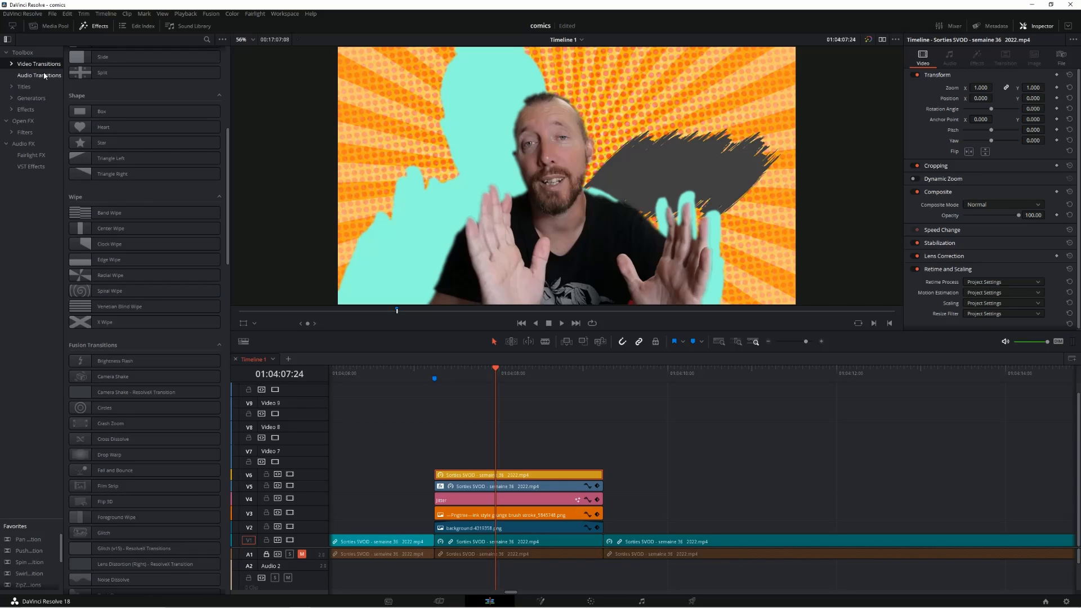
drag(153, 360, 438, 544)
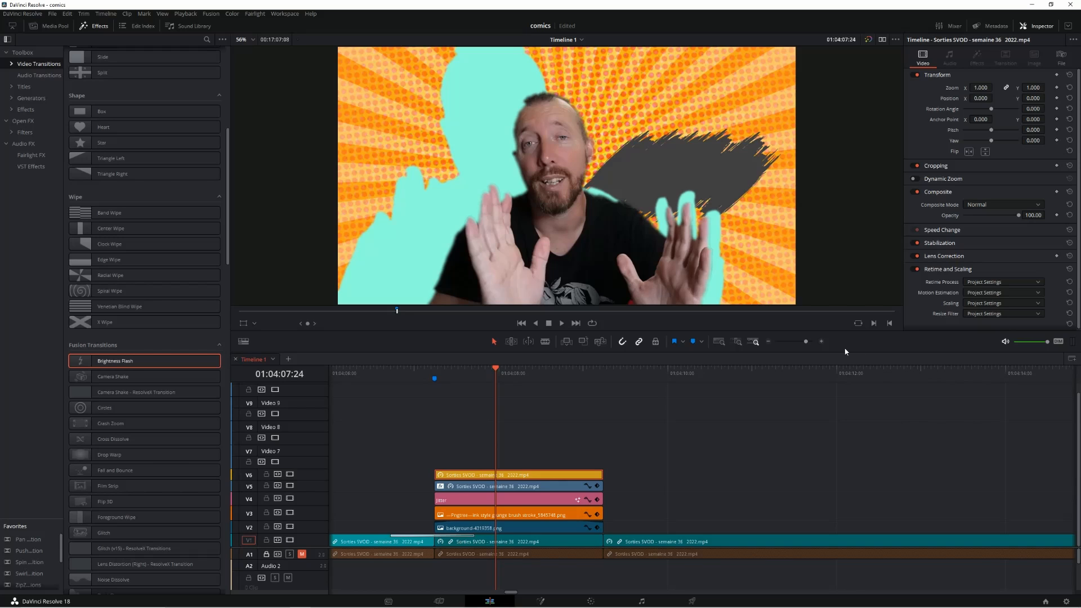
click(822, 341)
click(822, 341)
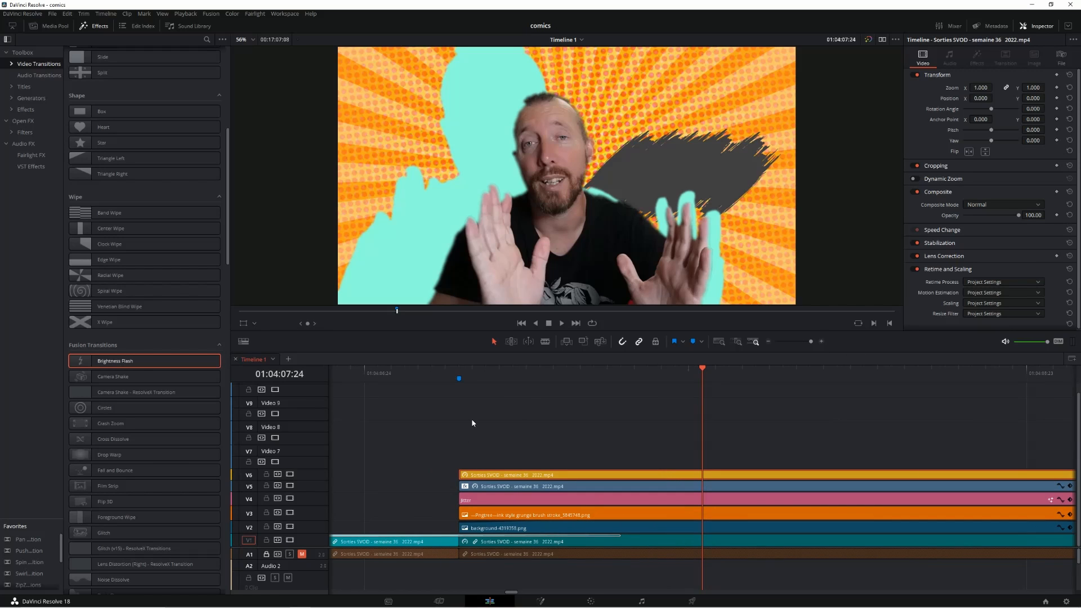
click(768, 341)
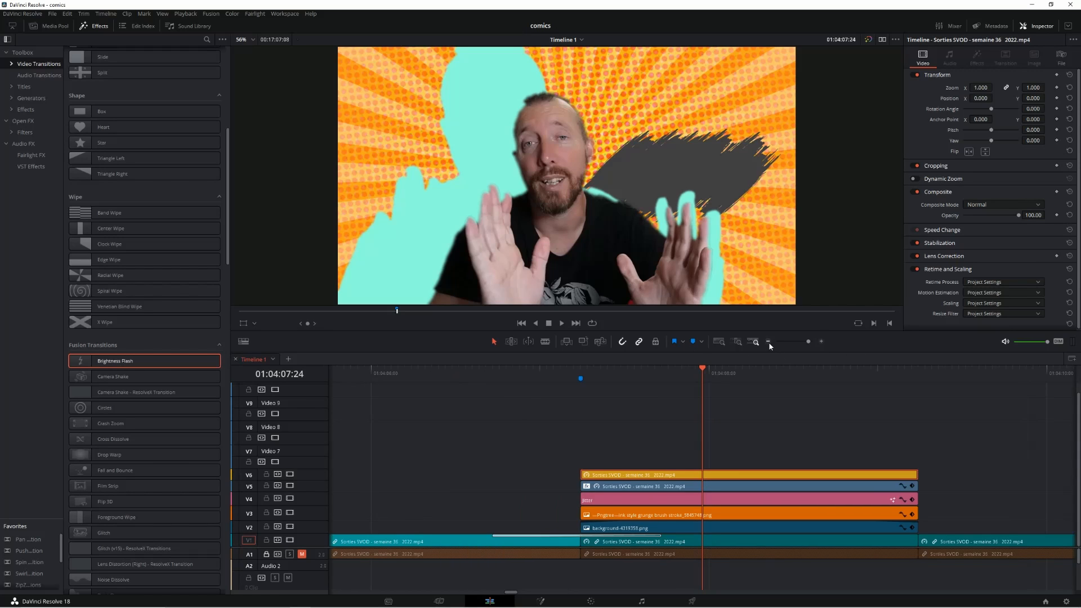
drag(308, 548, 321, 497)
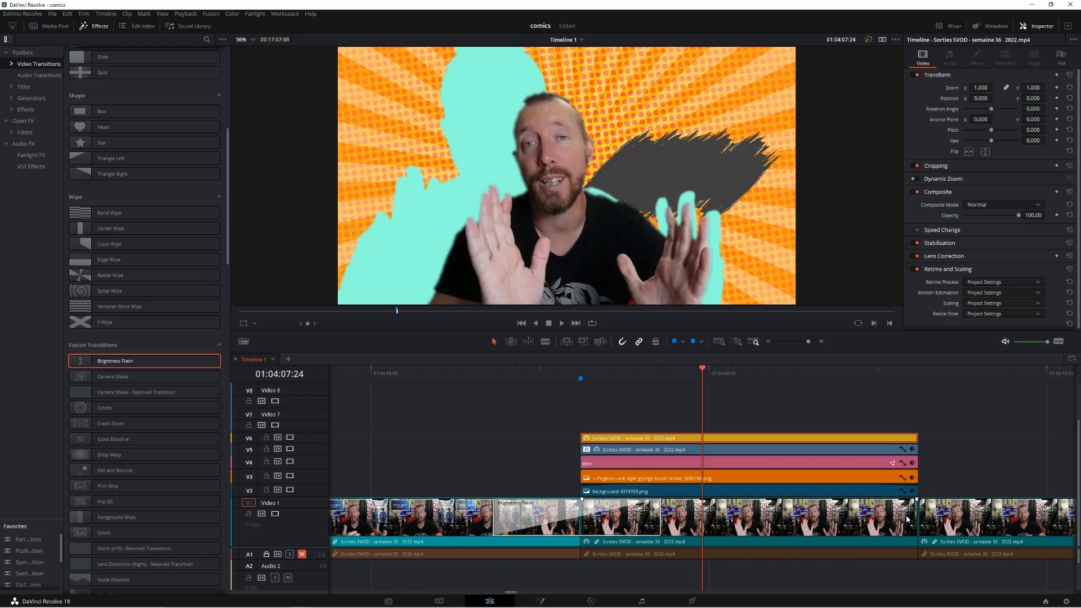
Step: Set the Brightness Flash transition's duration to 0.5 seconds and play back the freeze frame from 01:04:06:20
mouse_move(493, 518)
mouse_down()
mouse_move(561, 519)
mouse_move(488, 521)
mouse_up()
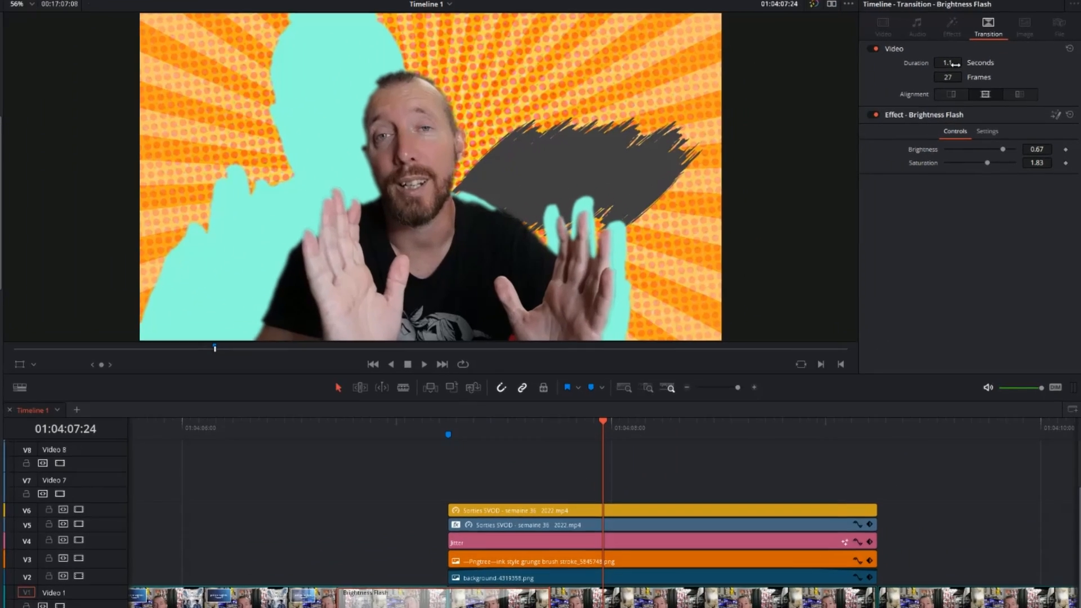
click(981, 85)
text(0.5)
key(Return)
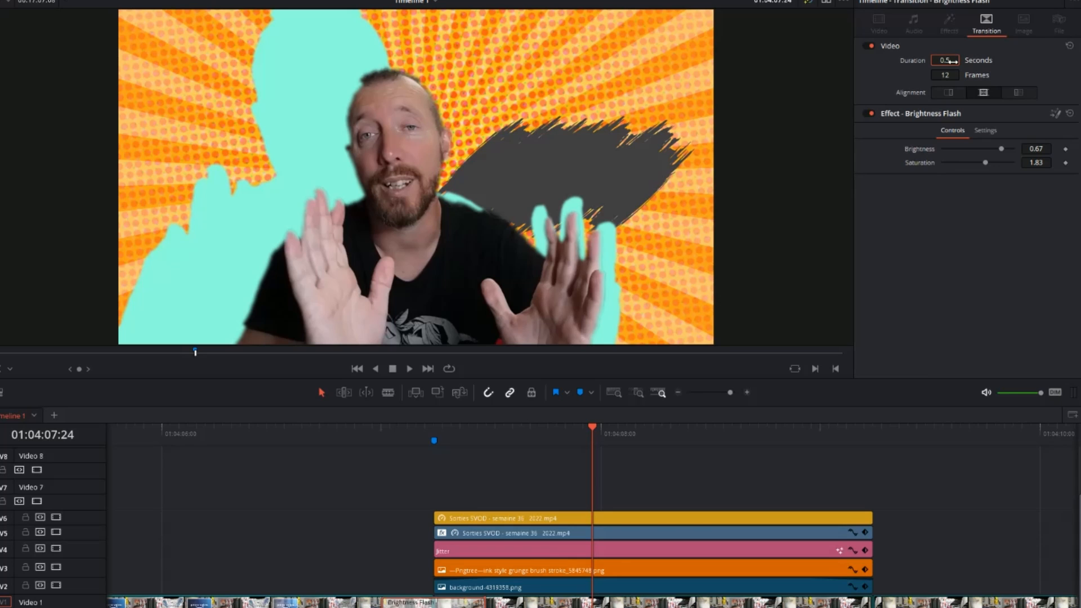
click(338, 428)
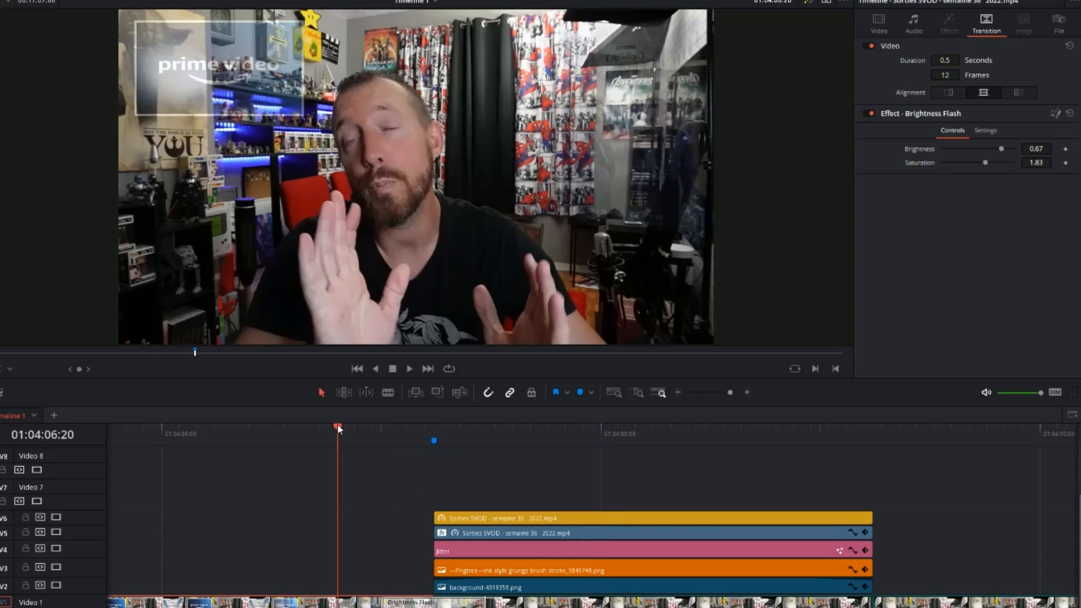
key(space)
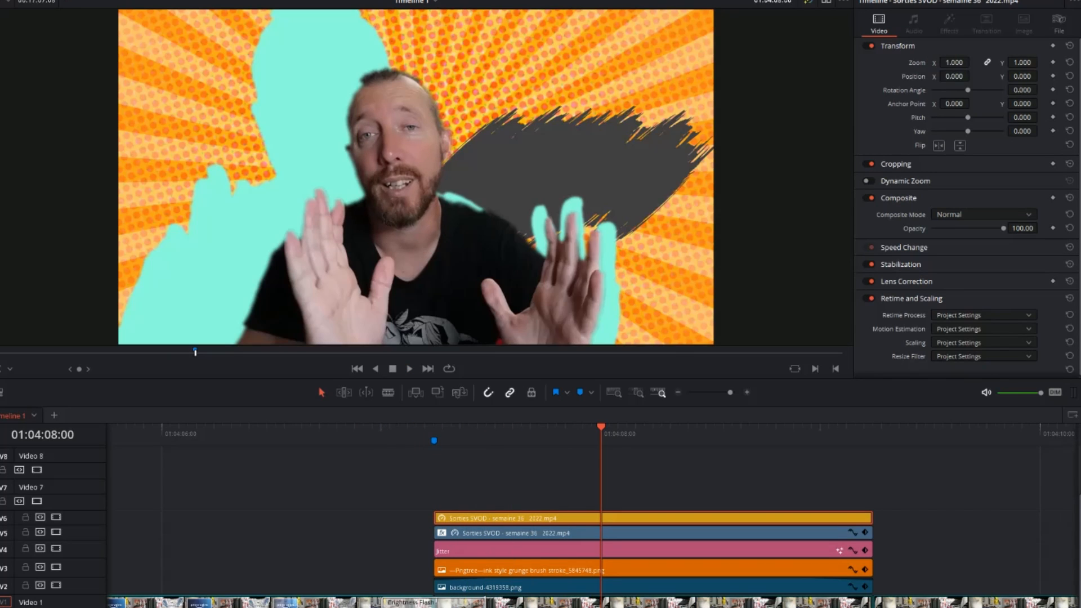
Step: Place an Adjustment Clip on V7 above the start of the freeze frame and shorten it to span the flash transition
drag(514, 419, 391, 493)
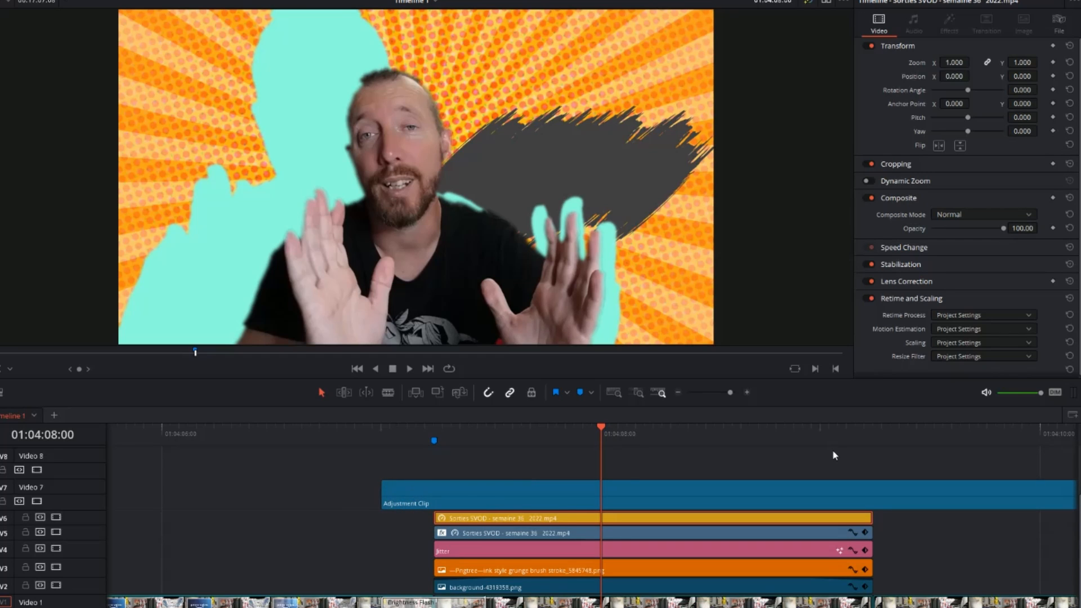
click(678, 393)
drag(1033, 503, 521, 495)
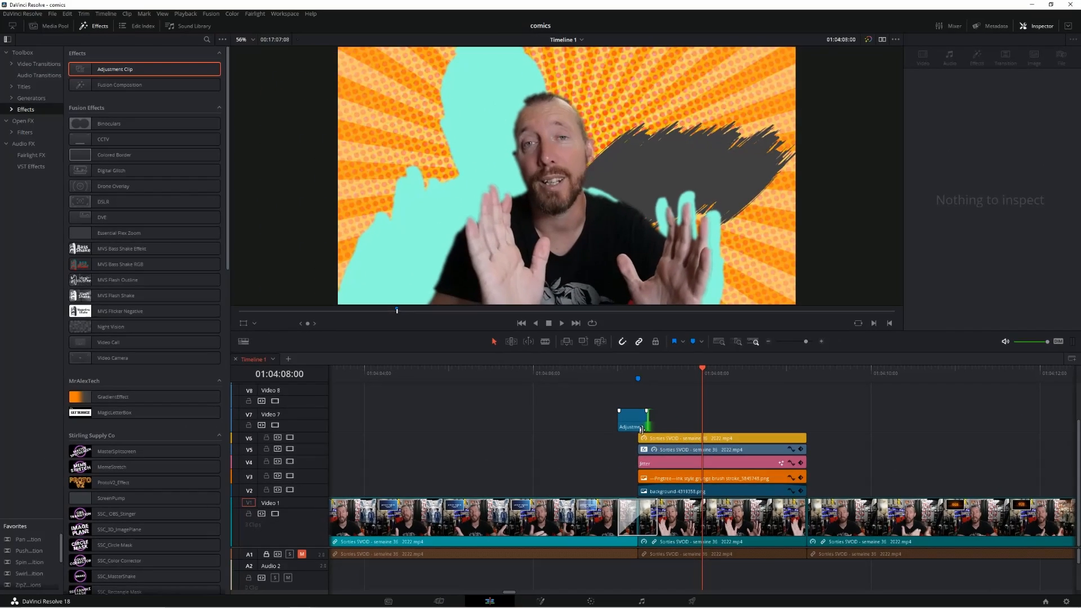
Step: Apply the Camera Shake effect from Resolve FX Transform to the adjustment clip on V7
click(633, 421)
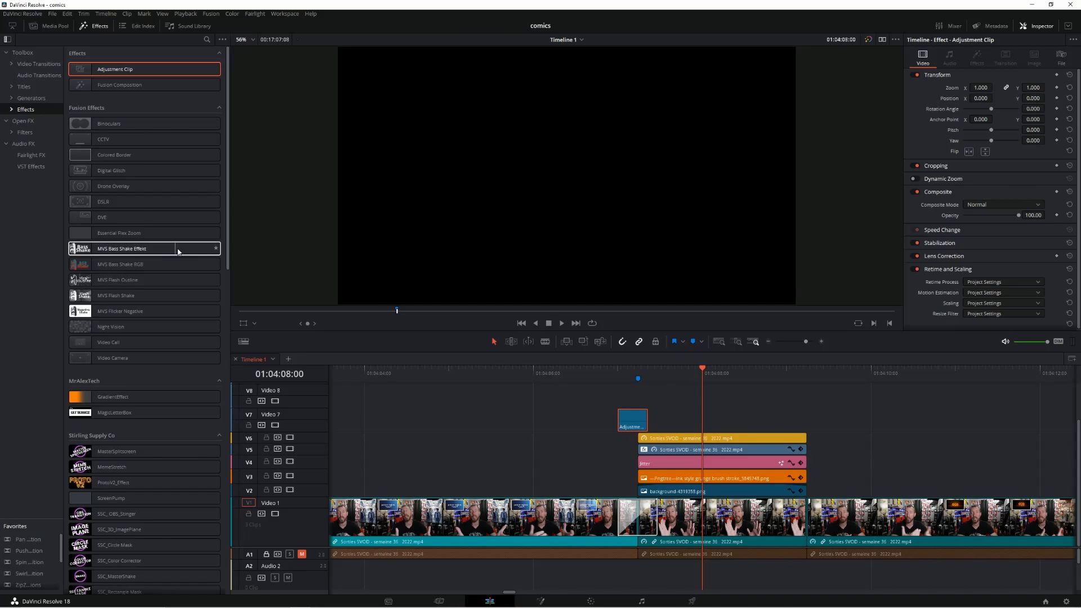
click(18, 122)
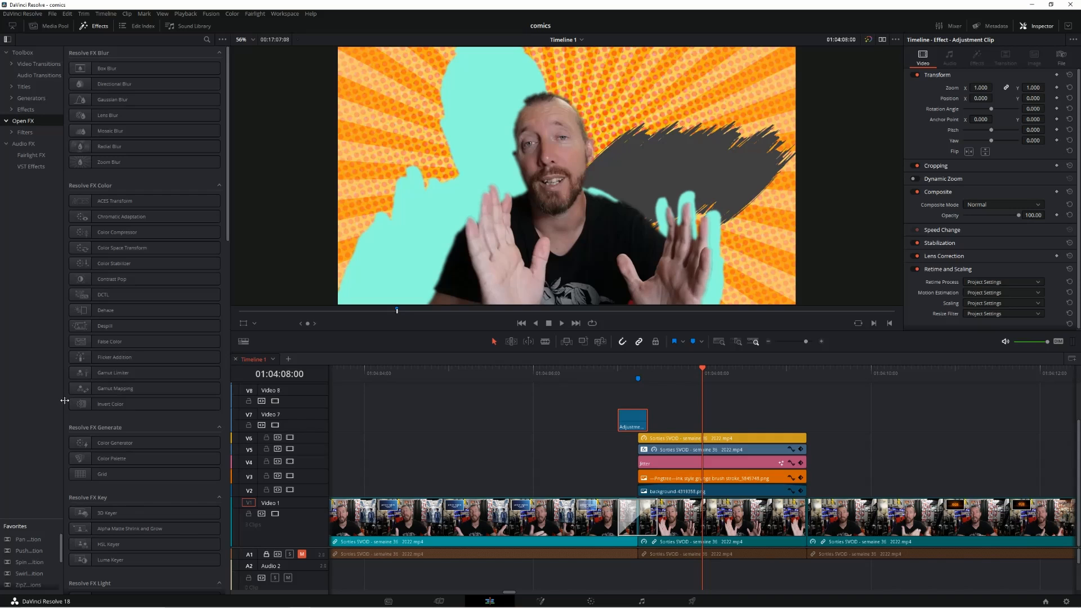
scroll(67, 406, down, 6)
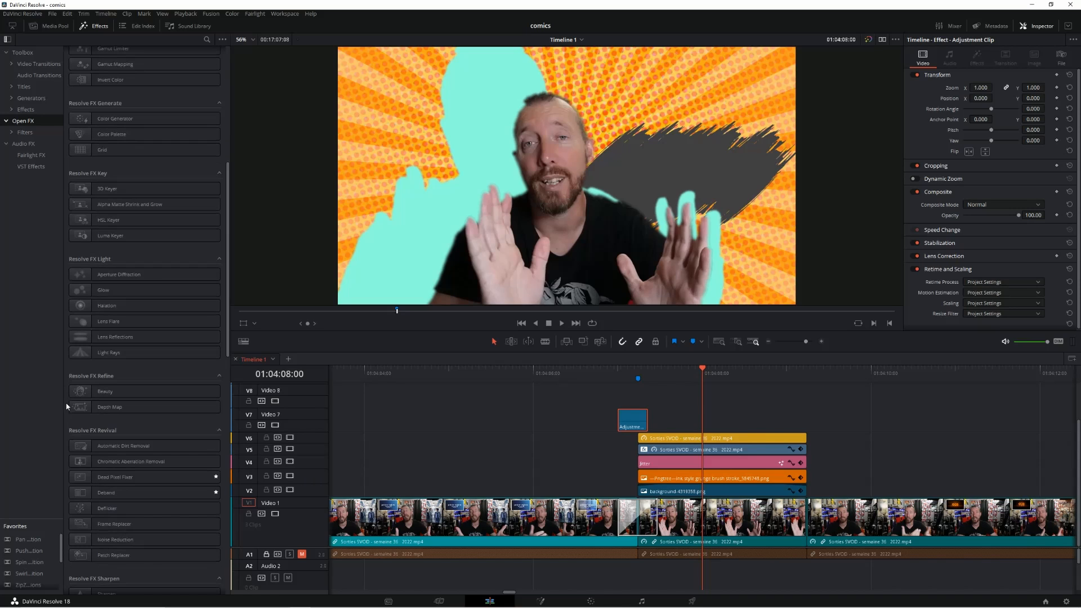
scroll(66, 407, down, 6)
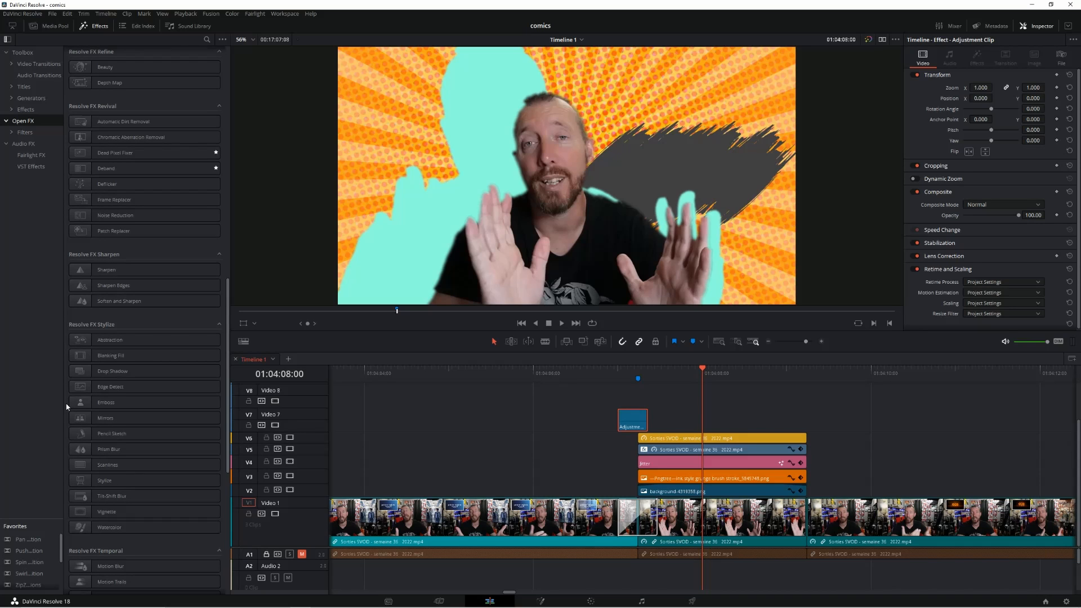
scroll(66, 407, down, 5)
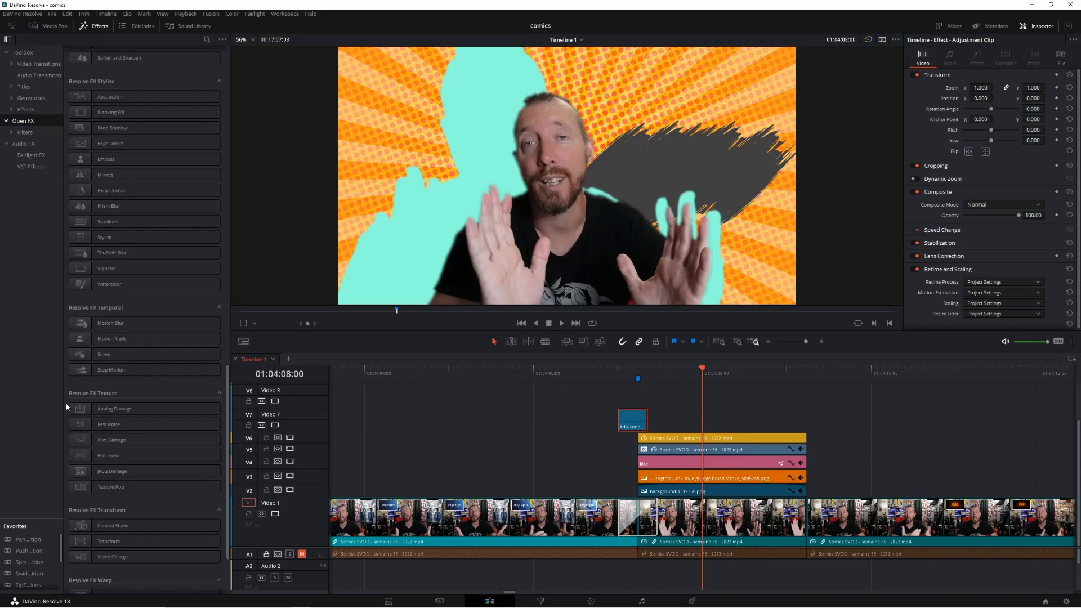
scroll(66, 406, down, 2)
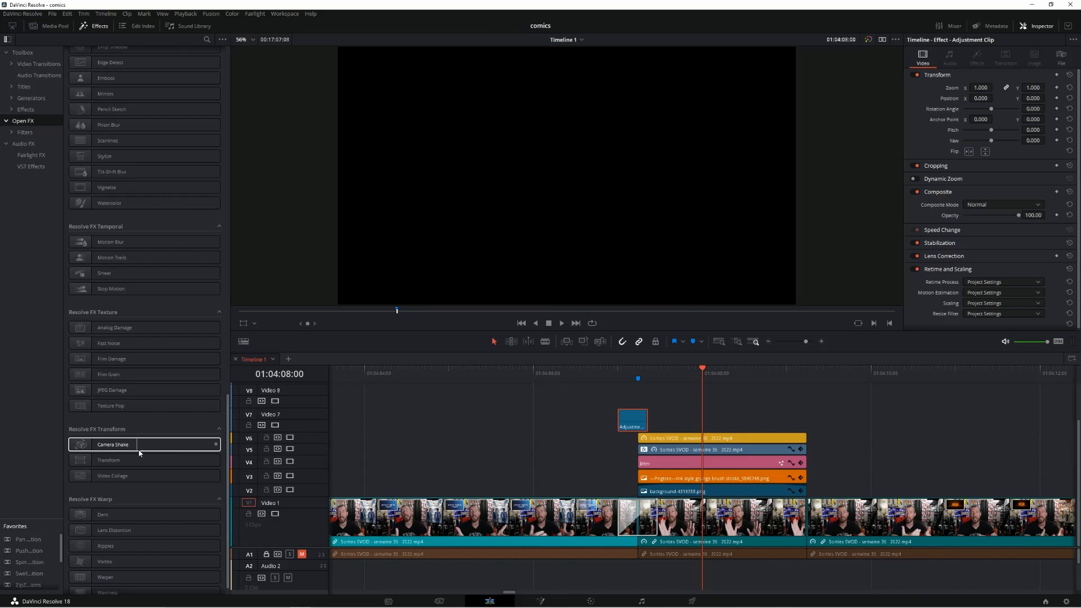
drag(135, 449, 633, 421)
Step: Play back the cut into the freeze frame to preview the camera shake
click(575, 374)
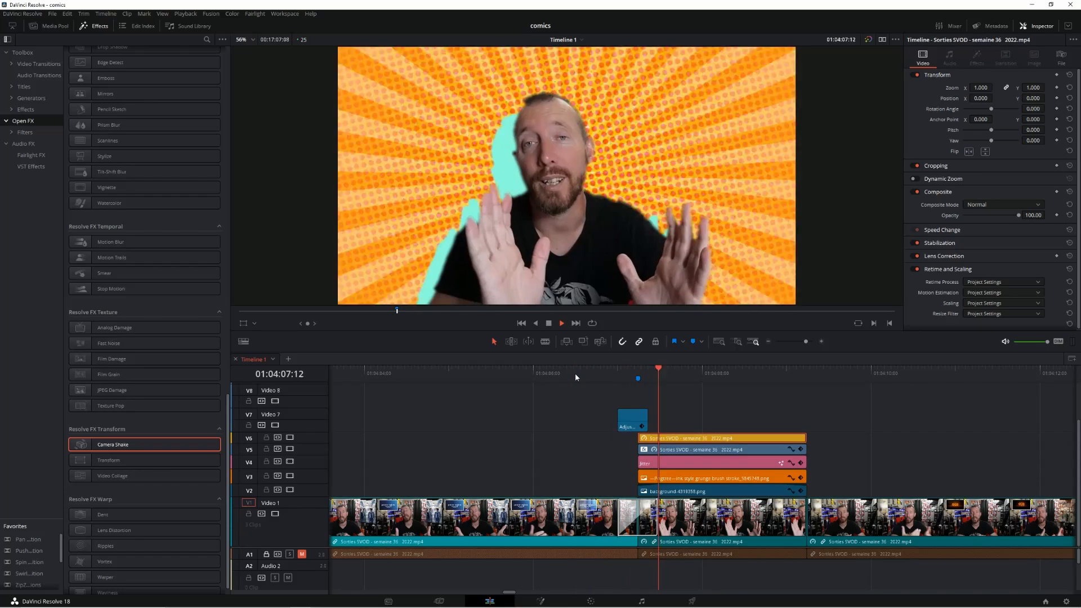
click(600, 374)
key(space)
click(598, 374)
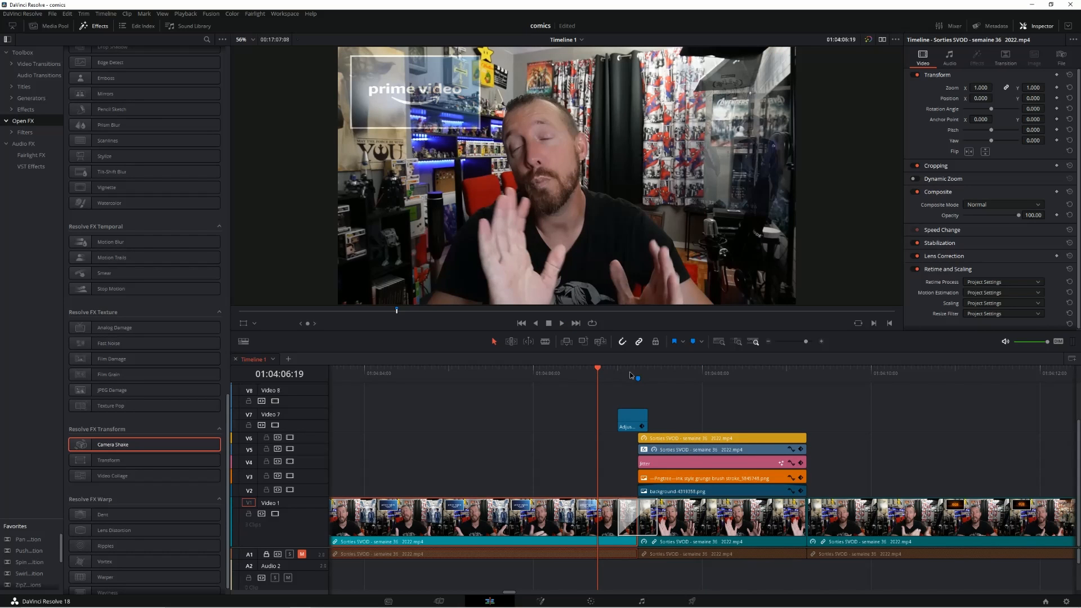
click(609, 372)
Step: At 01:04:07:03, set the Camera Shake's Zoom Amplitude to 0.039 and Motion Blur to 0.023, and increase its Randomness Speed
click(629, 377)
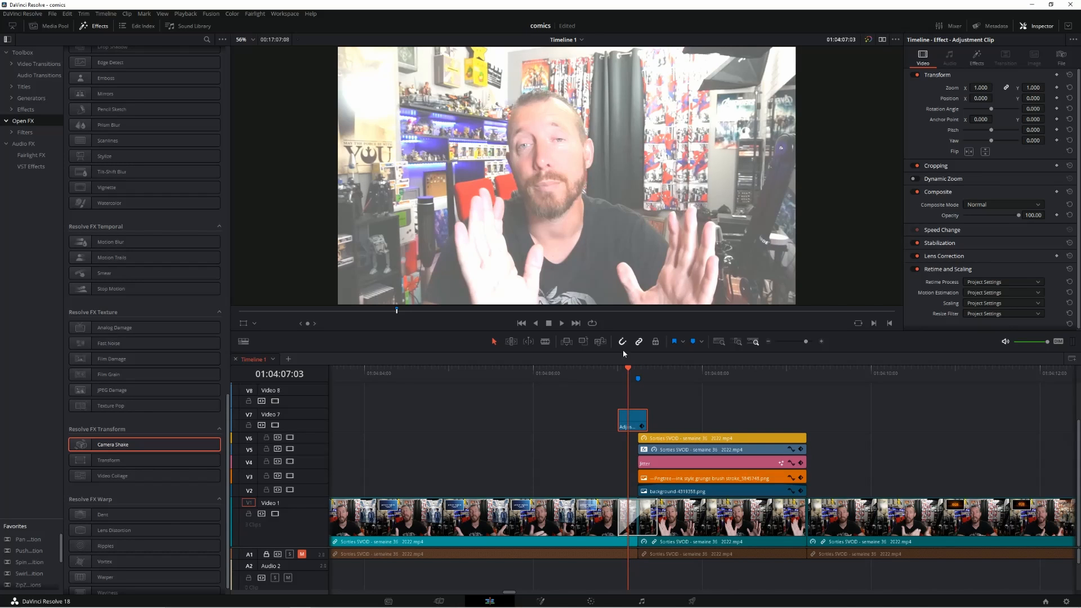
click(978, 59)
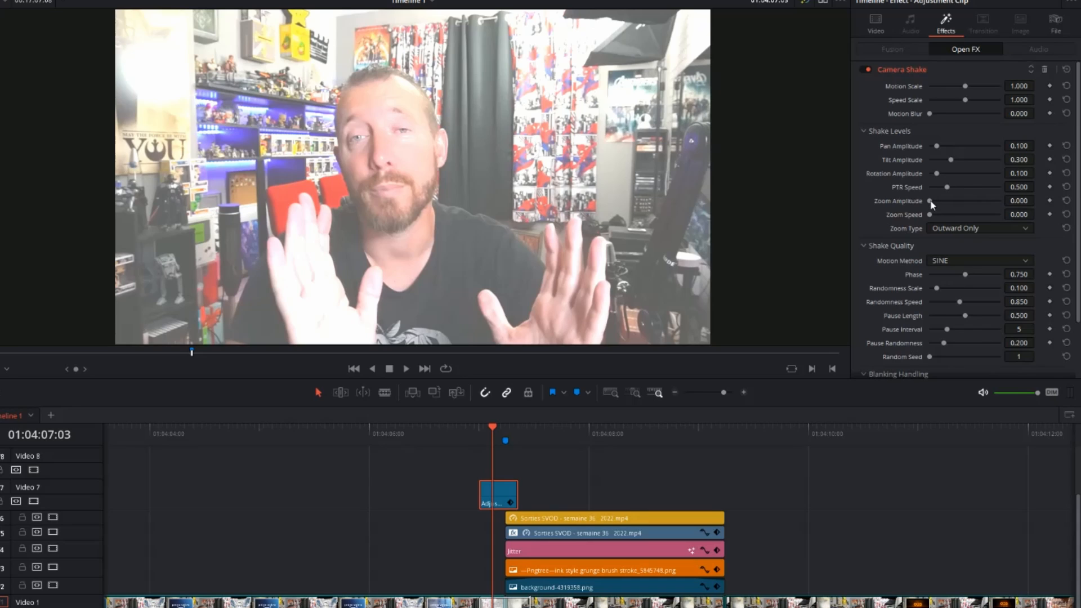
drag(931, 201, 933, 203)
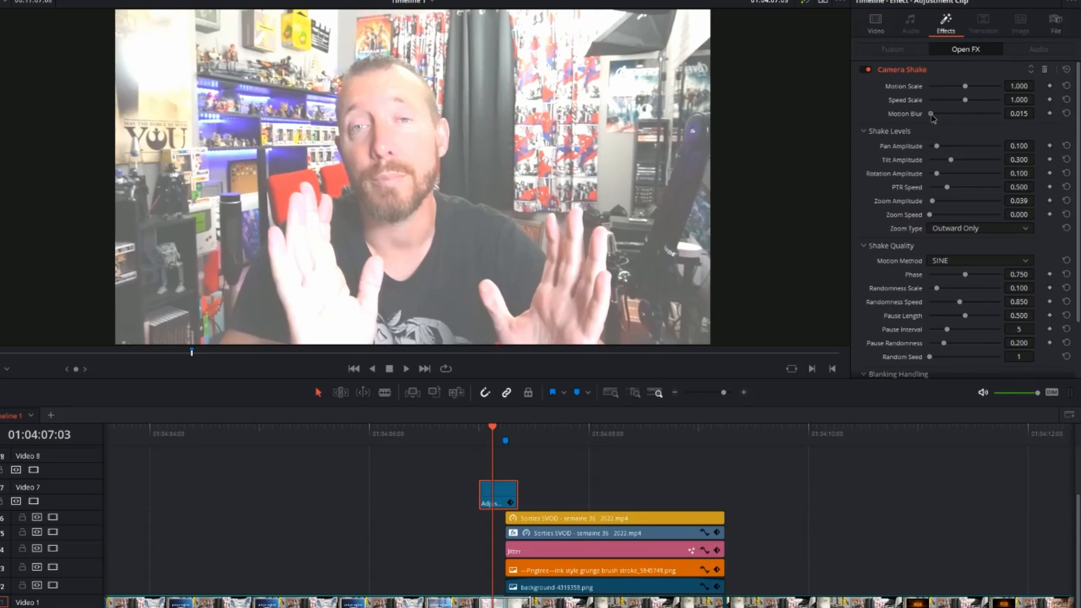
drag(934, 114, 935, 114)
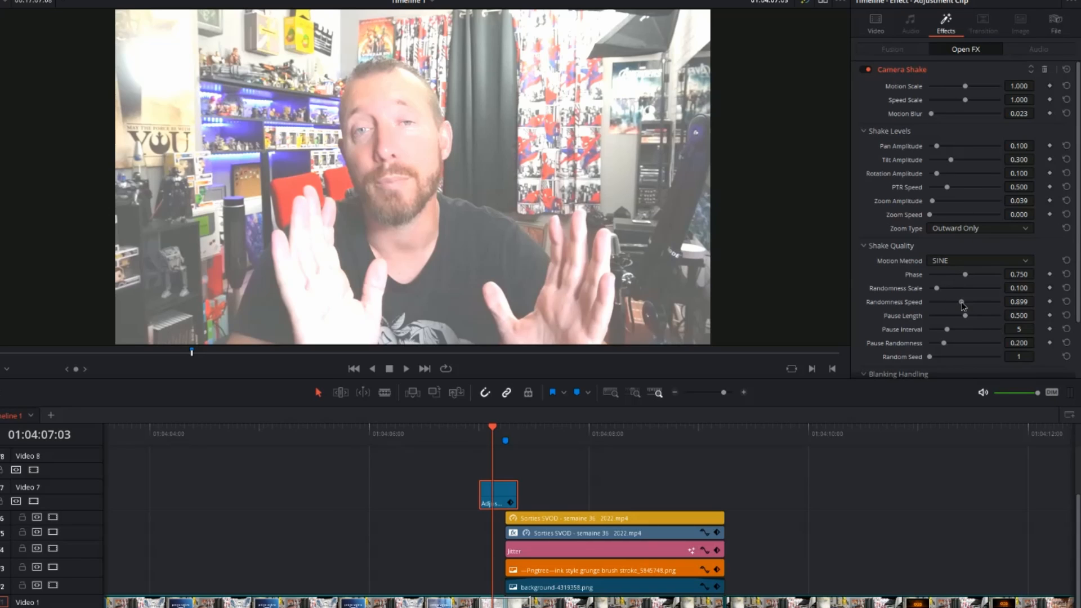
drag(964, 303, 978, 312)
Step: Scrub and play through the flash and freeze frame to check the adjusted camera shake
drag(469, 428, 559, 439)
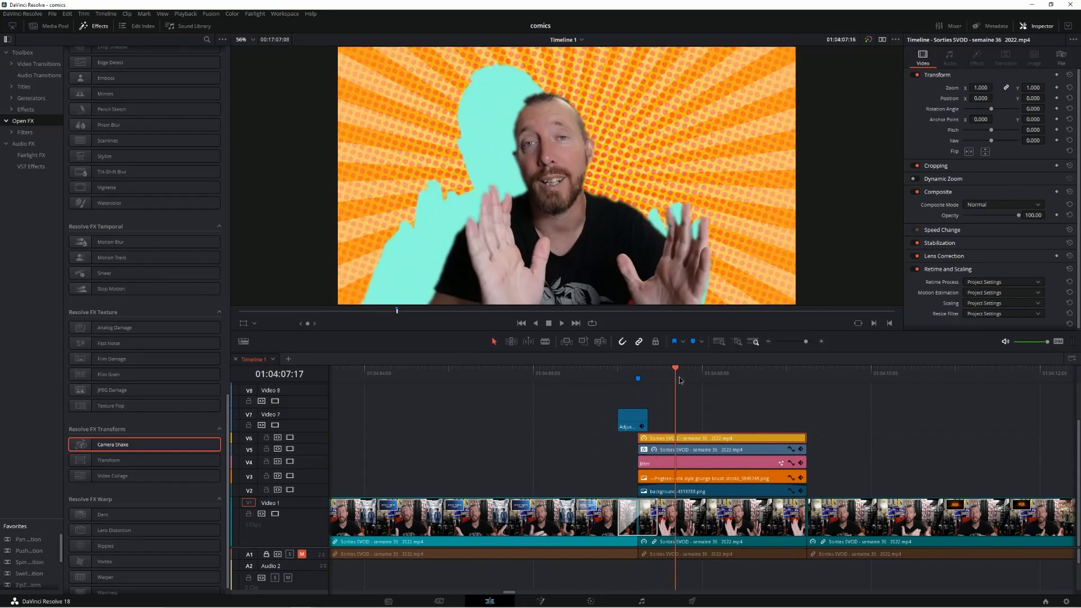
mouse_move(680, 379)
mouse_down()
mouse_move(769, 396)
mouse_move(496, 396)
mouse_up()
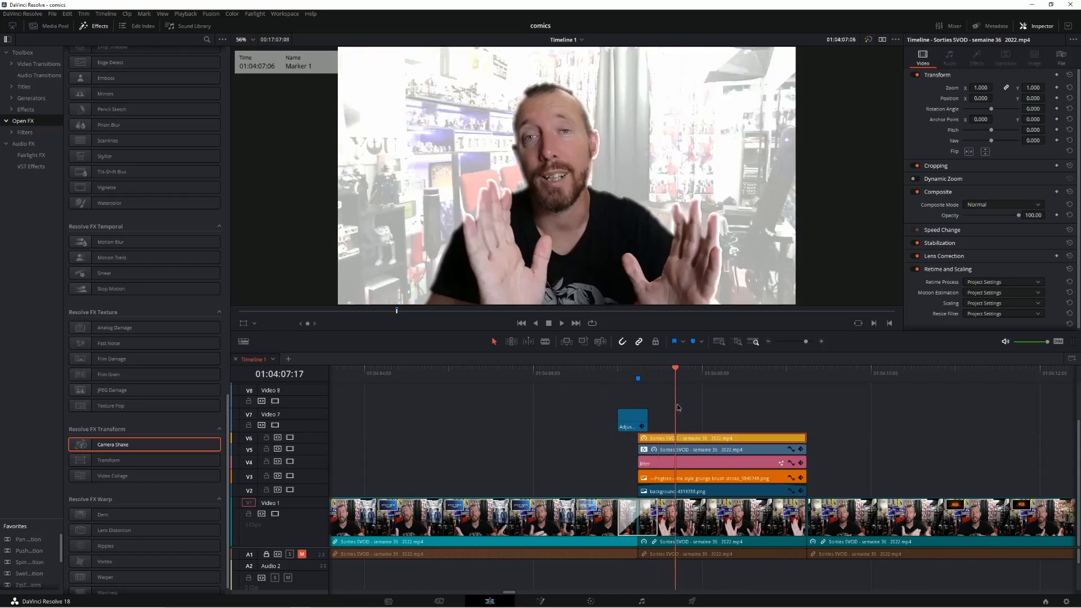
click(561, 402)
key(space)
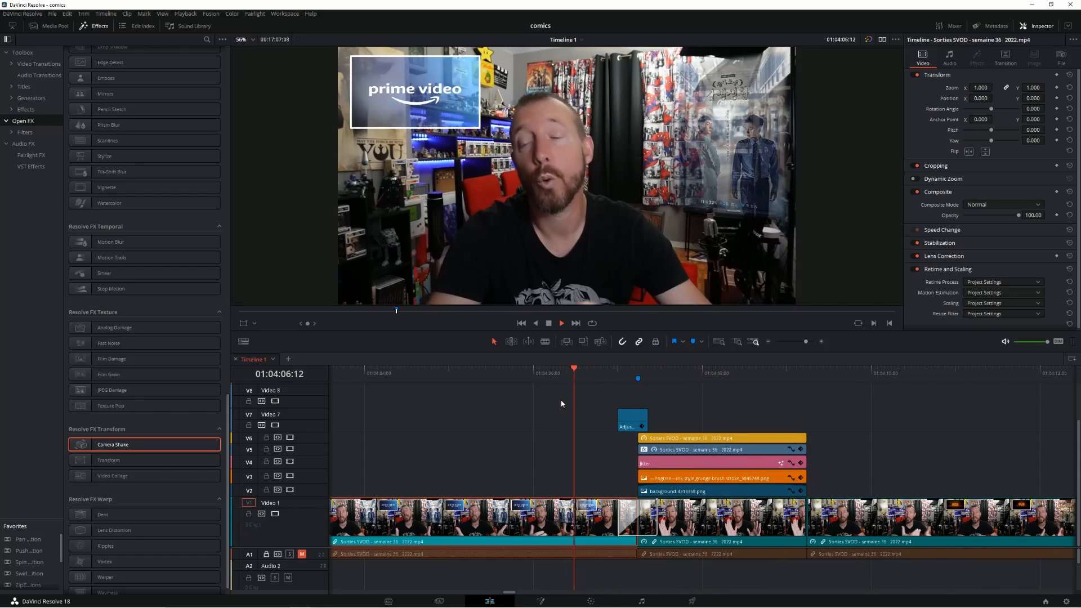
key(space)
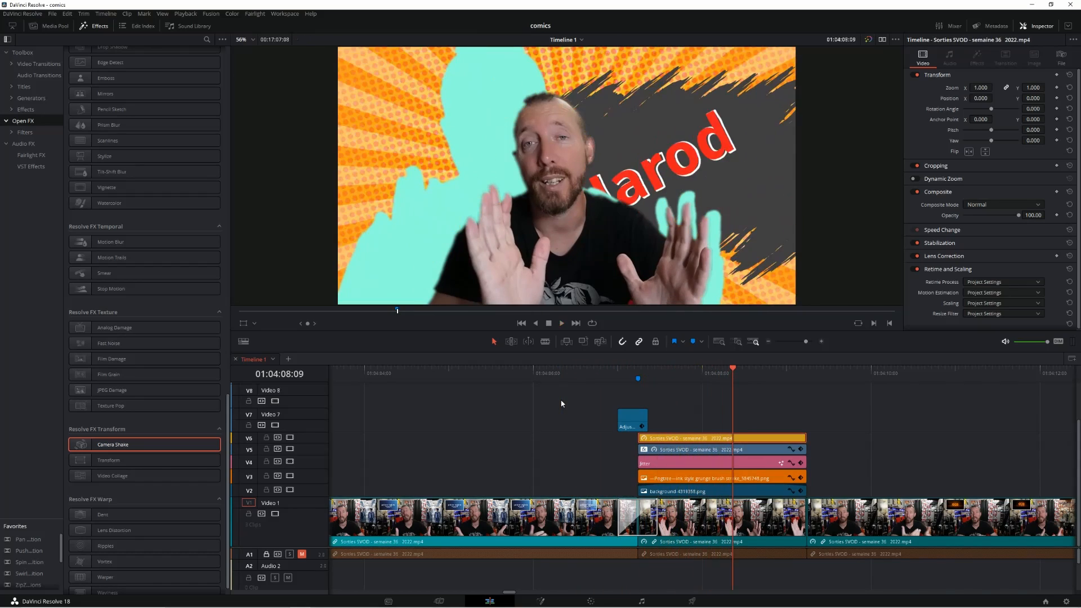
Step: Extend the end of the V7 adjustment clip slightly further over the freeze frame, checking the playback, and save the project
click(647, 419)
drag(648, 419, 658, 419)
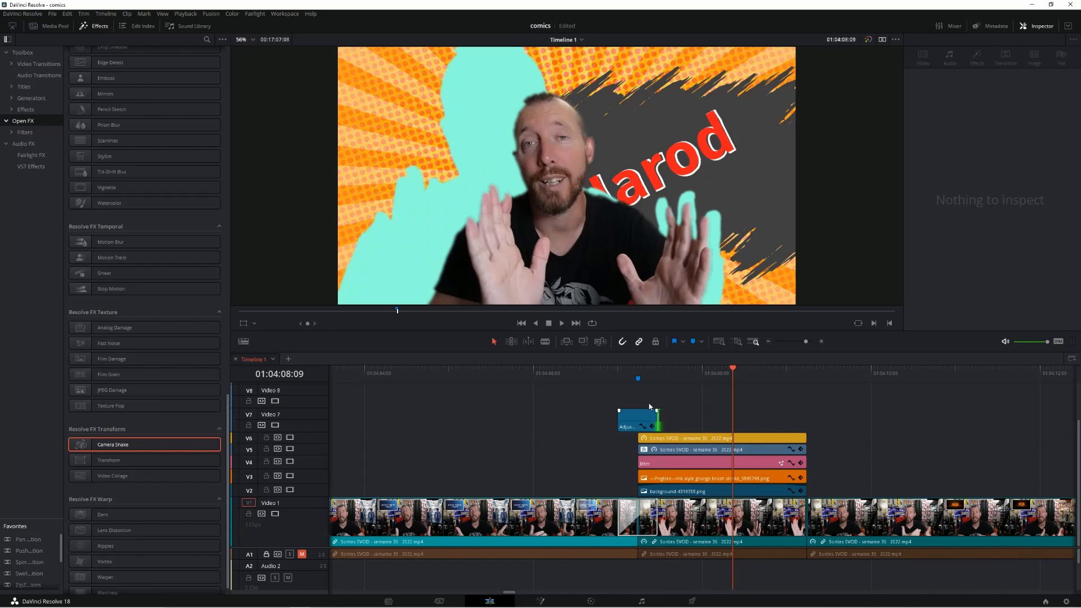
click(613, 375)
key(space)
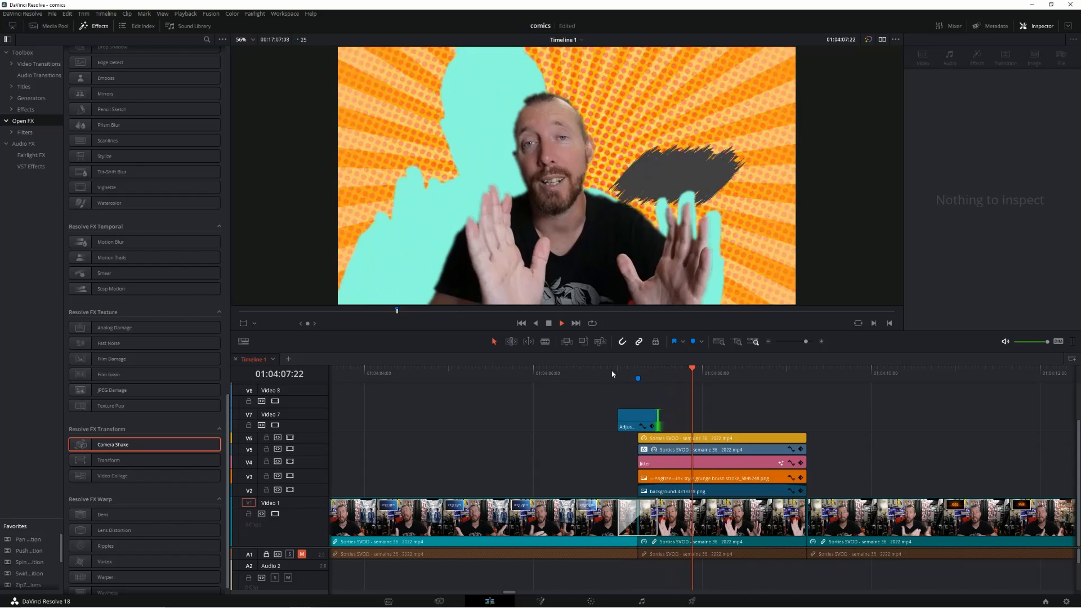
key(space)
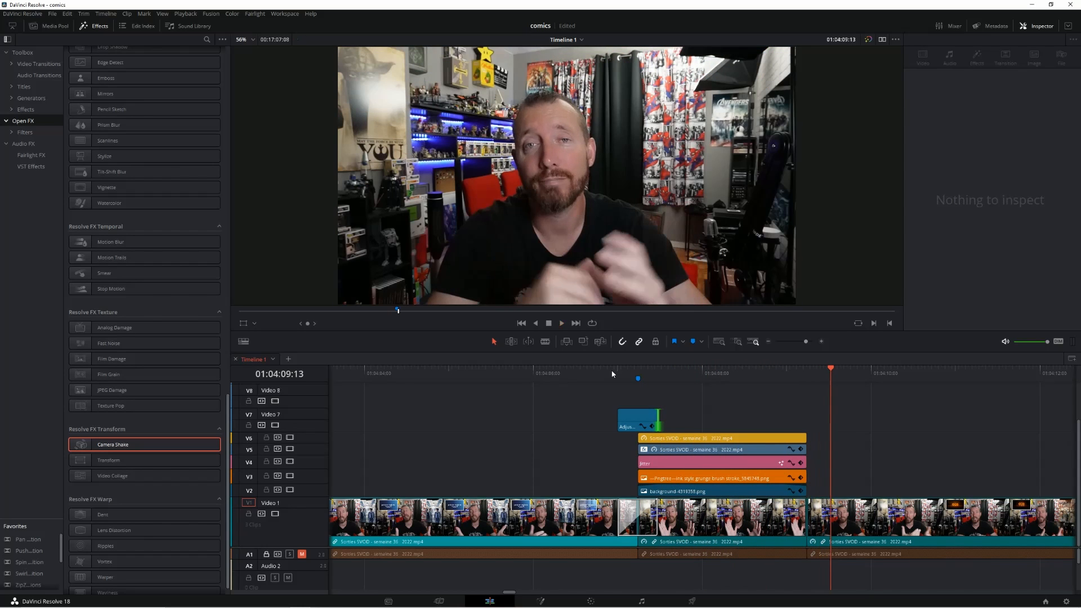
key(ctrl+s)
Step: Apply the Abstraction effect from Resolve FX Stylize to the masked presenter clip on V6, with the playhead at 01:04:07:20
click(686, 373)
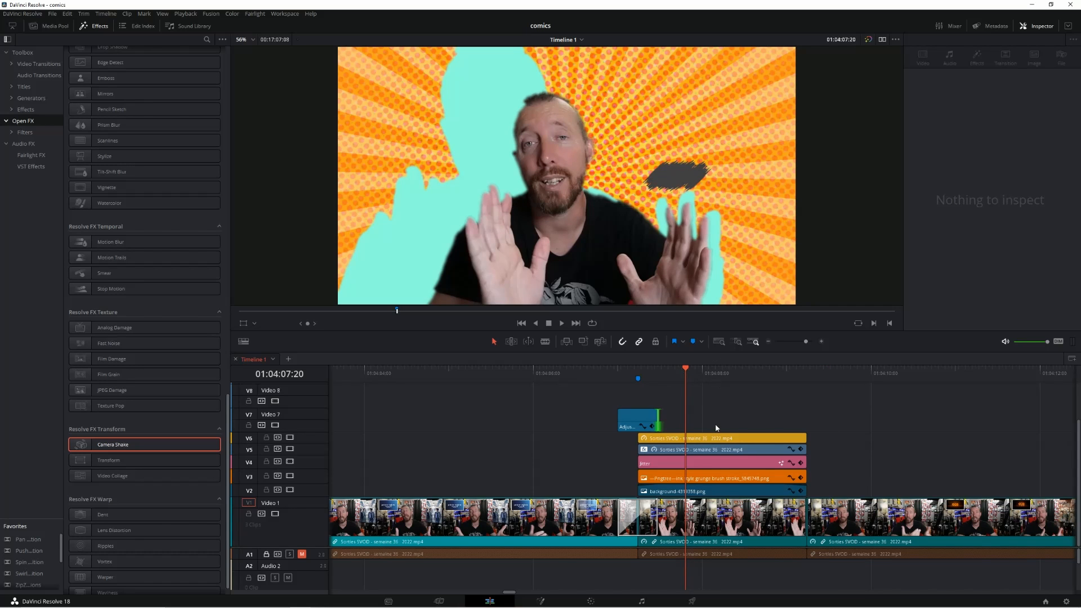
click(689, 518)
scroll(158, 349, up, 4)
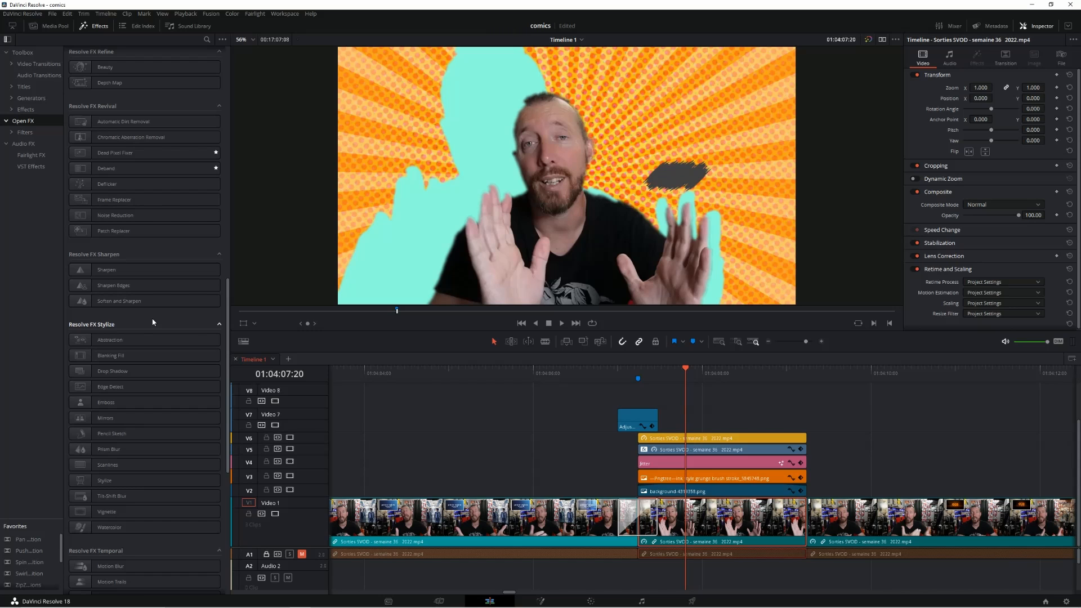
drag(122, 342, 202, 338)
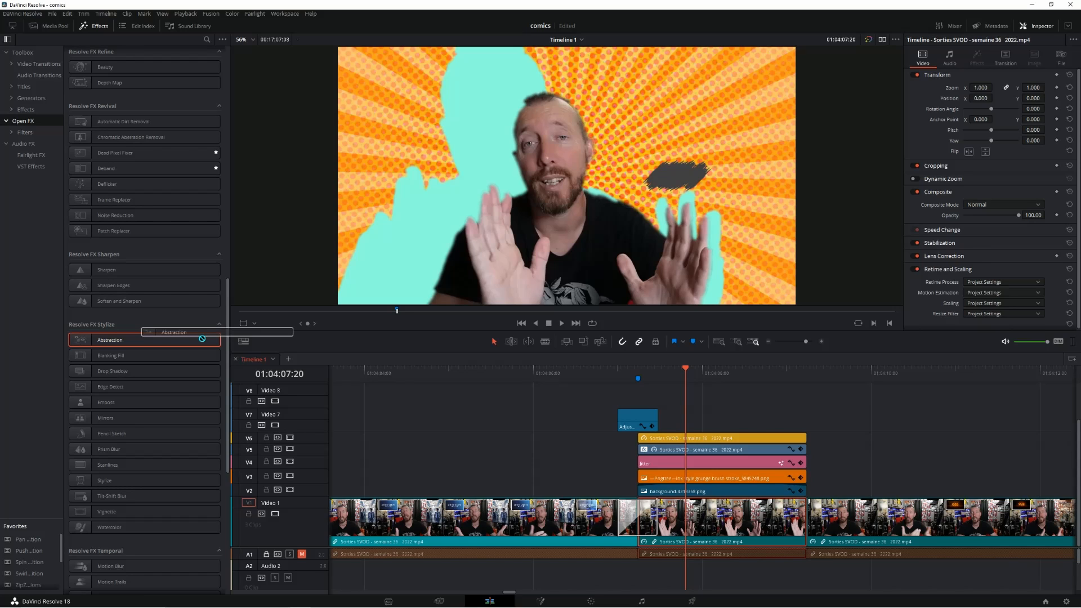
drag(202, 338, 715, 440)
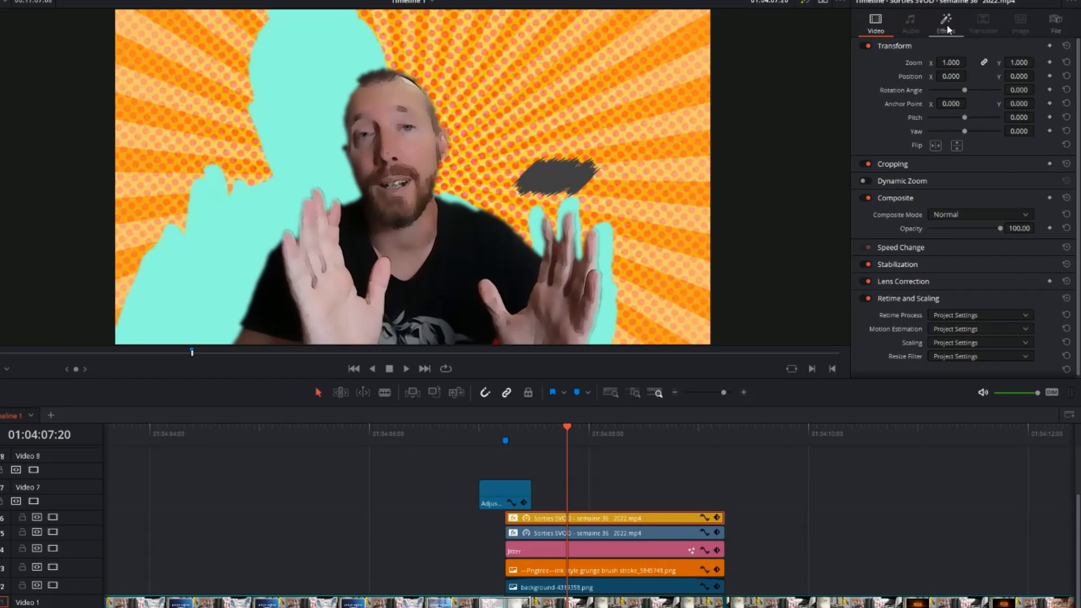
Step: Set the Abstraction's strength to 0.116, Edge Strength to 3.396 and edge detection threshold to 0.093, and review the freeze frame
click(946, 26)
drag(944, 233, 956, 220)
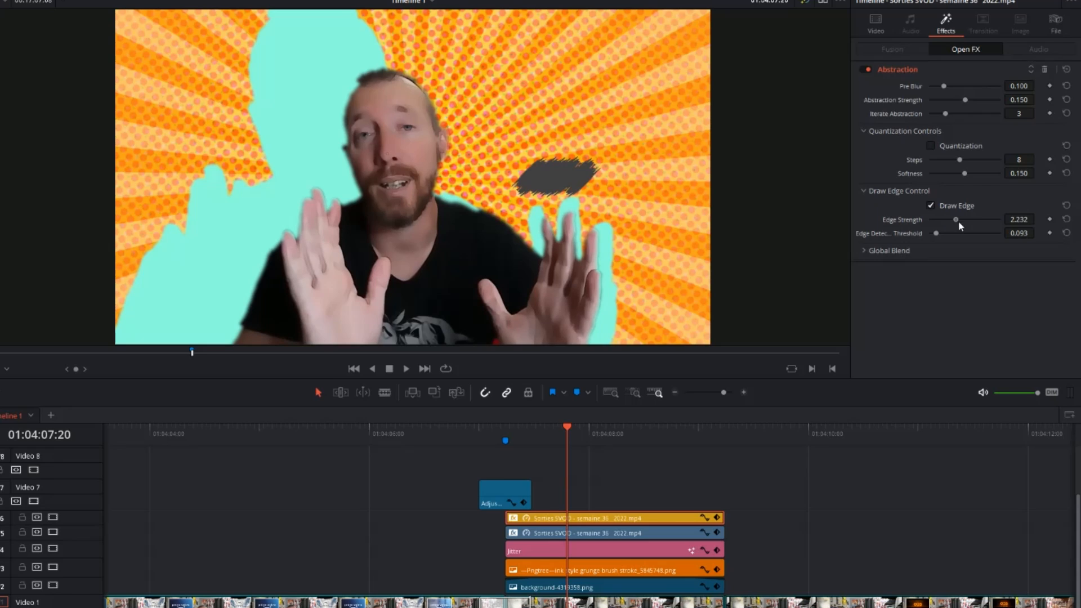
drag(966, 100, 961, 106)
drag(956, 219, 977, 224)
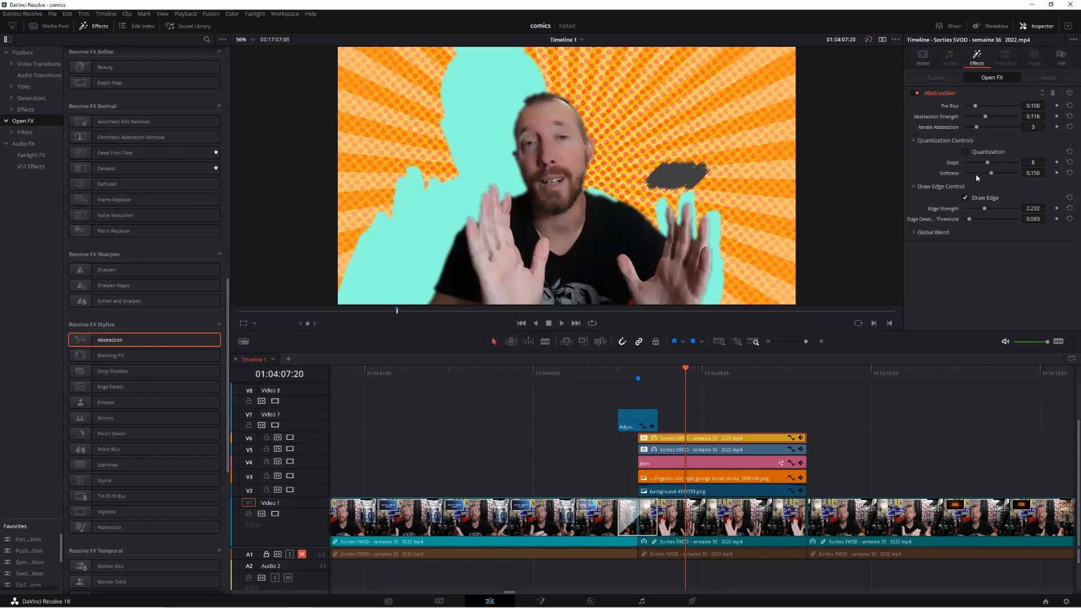
mouse_move(983, 209)
mouse_down()
mouse_move(1023, 212)
mouse_move(974, 209)
mouse_move(988, 208)
mouse_up()
click(995, 208)
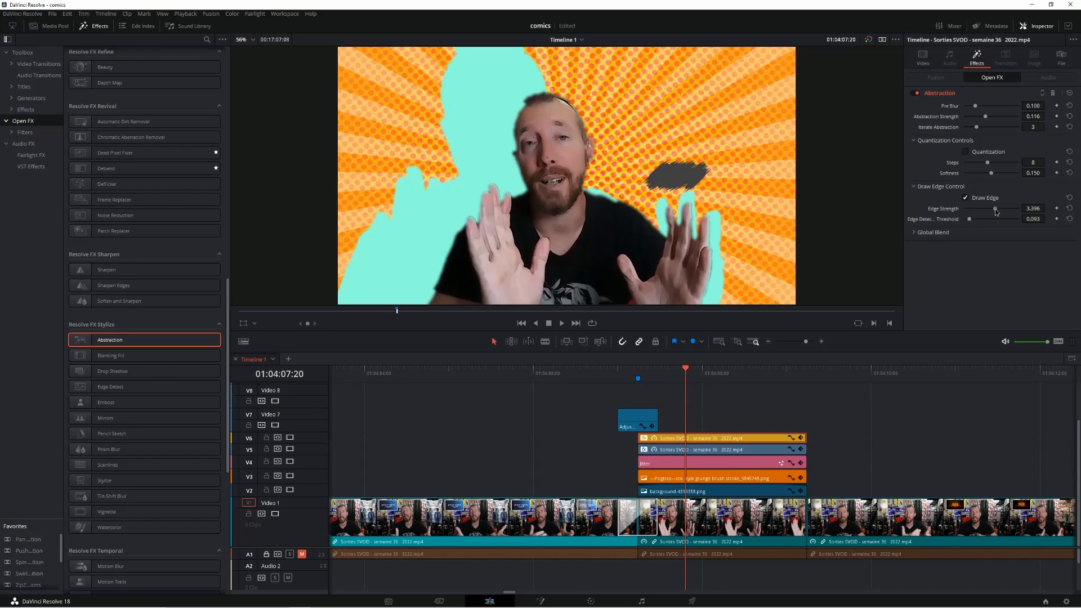
drag(591, 380, 756, 380)
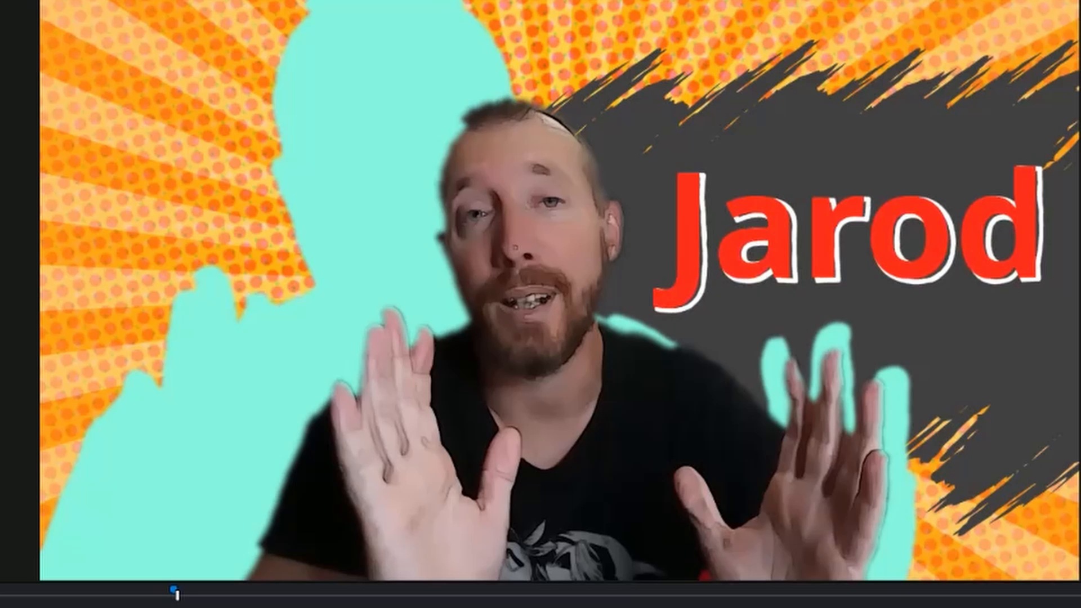